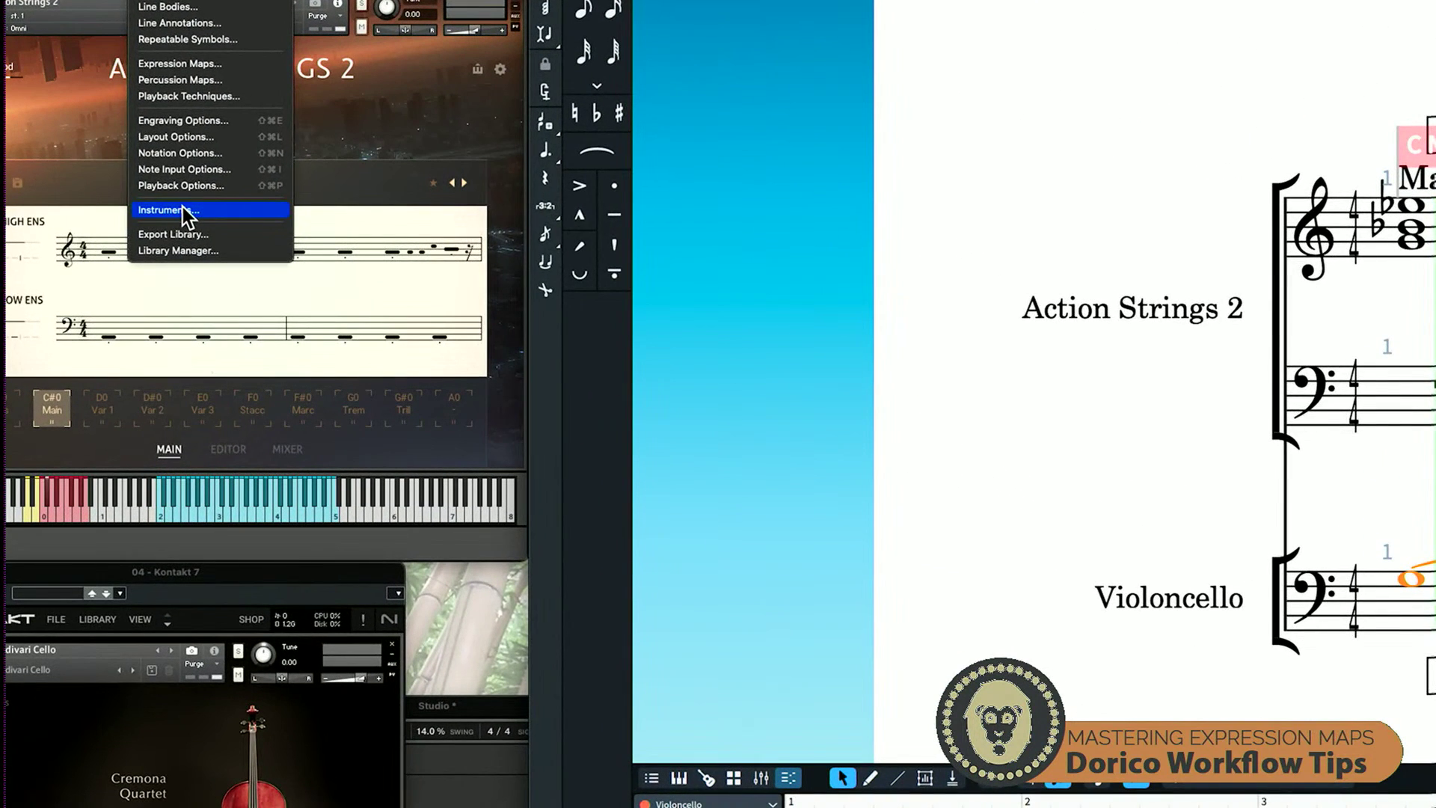
# Open the instrument editor and filter the instruments to the Strings family.
pyautogui.click(183, 206)
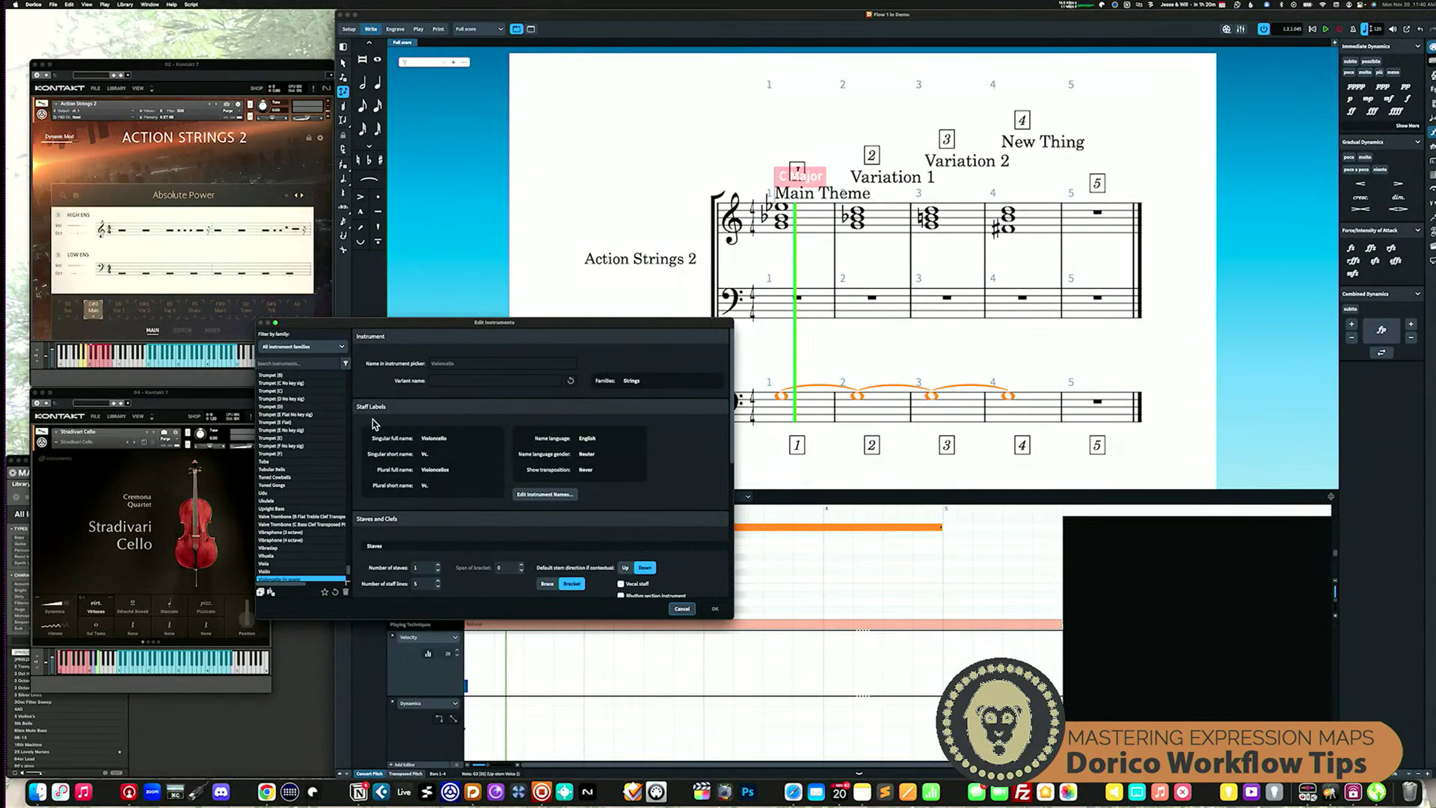
pyautogui.scroll(5, 291, 544)
pyautogui.scroll(10, 291, 543)
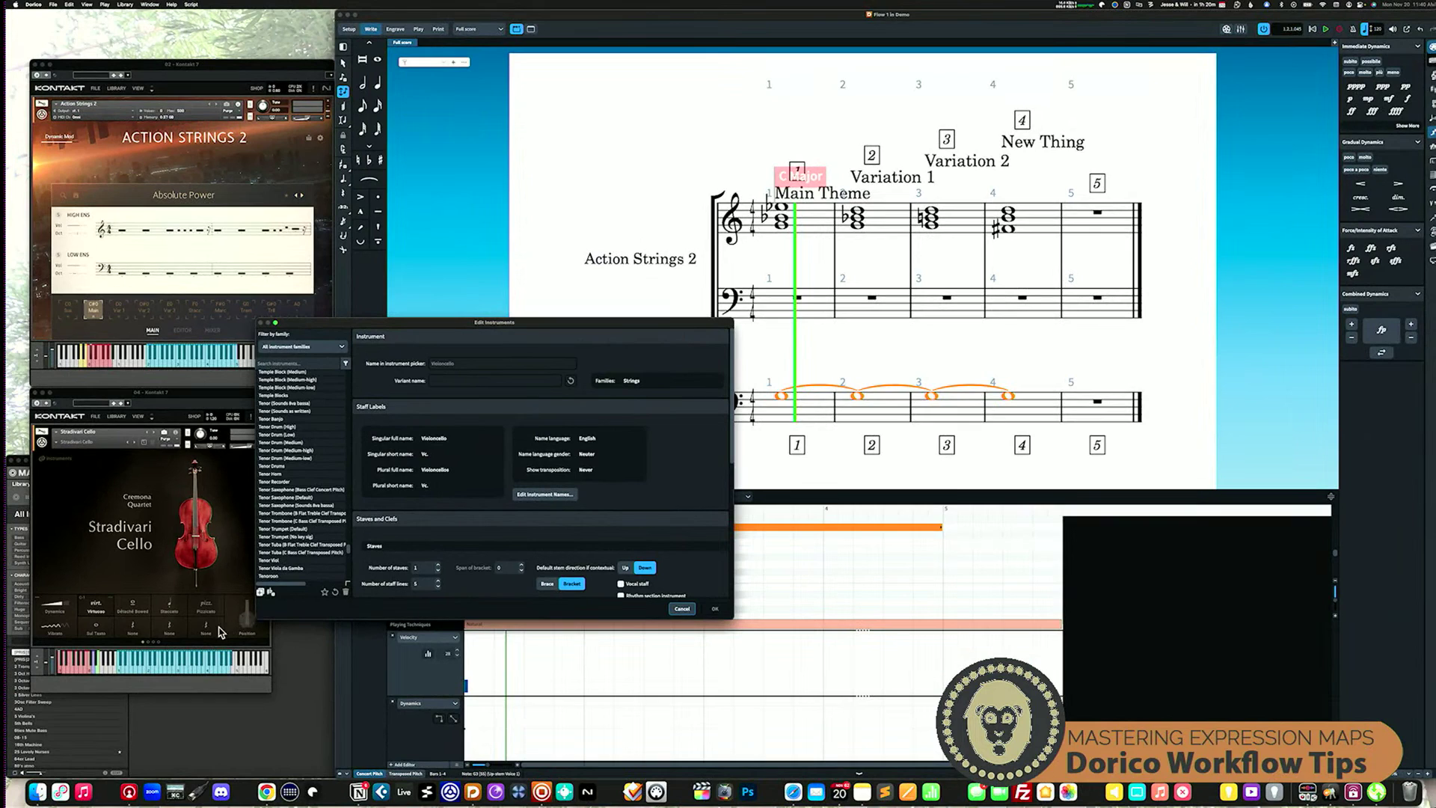
pyautogui.click(305, 349)
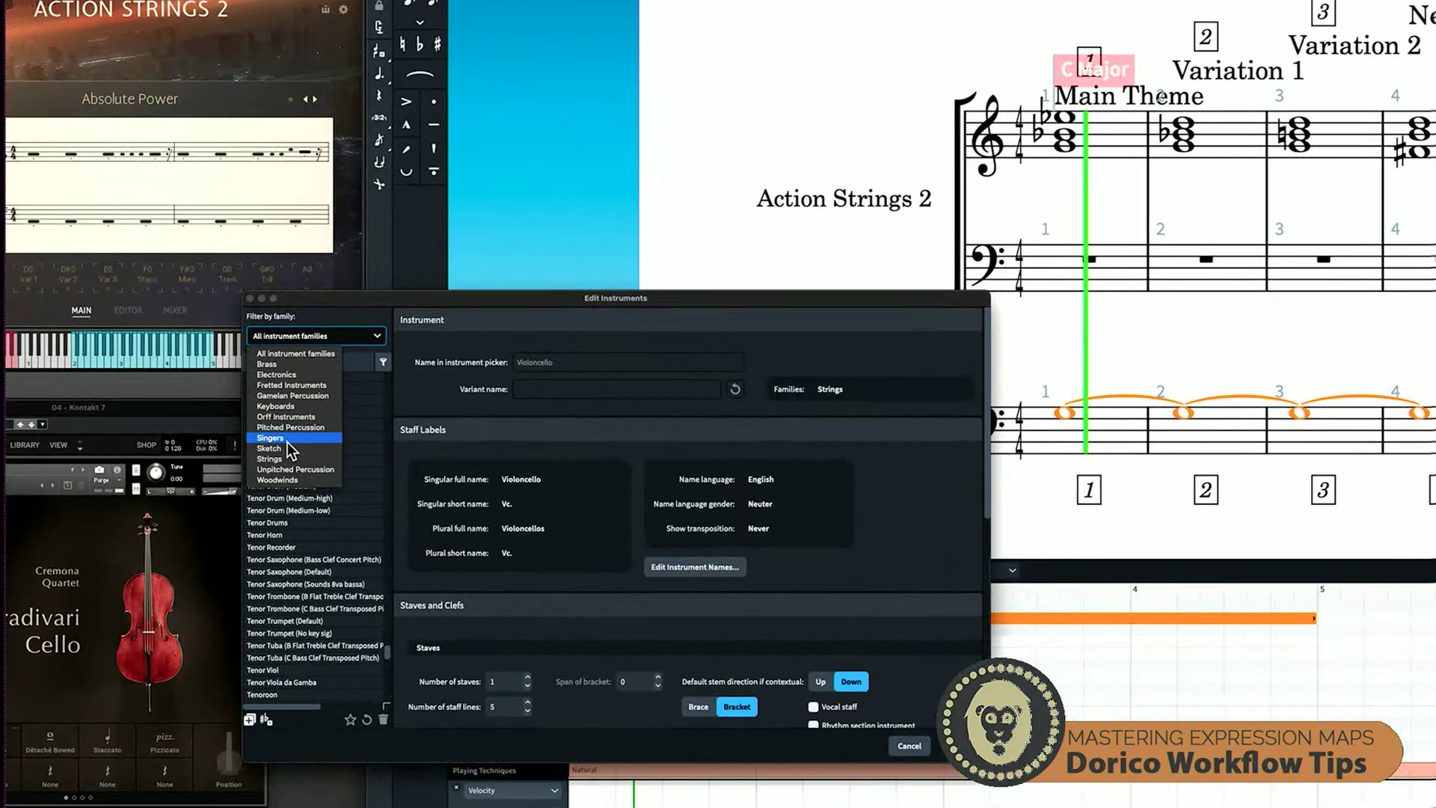
pyautogui.click(271, 459)
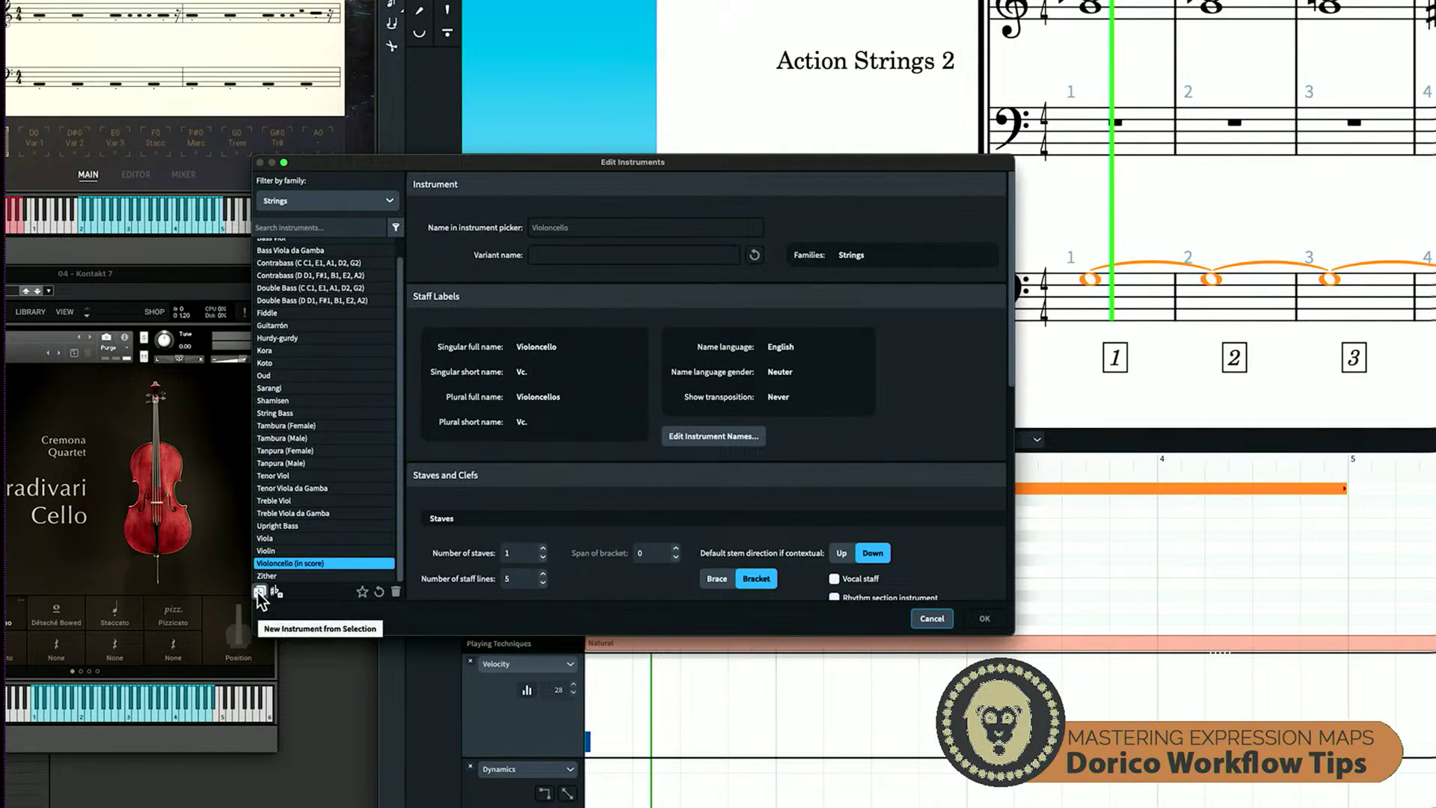
# Create a new instrument from the Violoncello, name it "Stradivari Cello" in the instrument picker and save it.
pyautogui.click(258, 591)
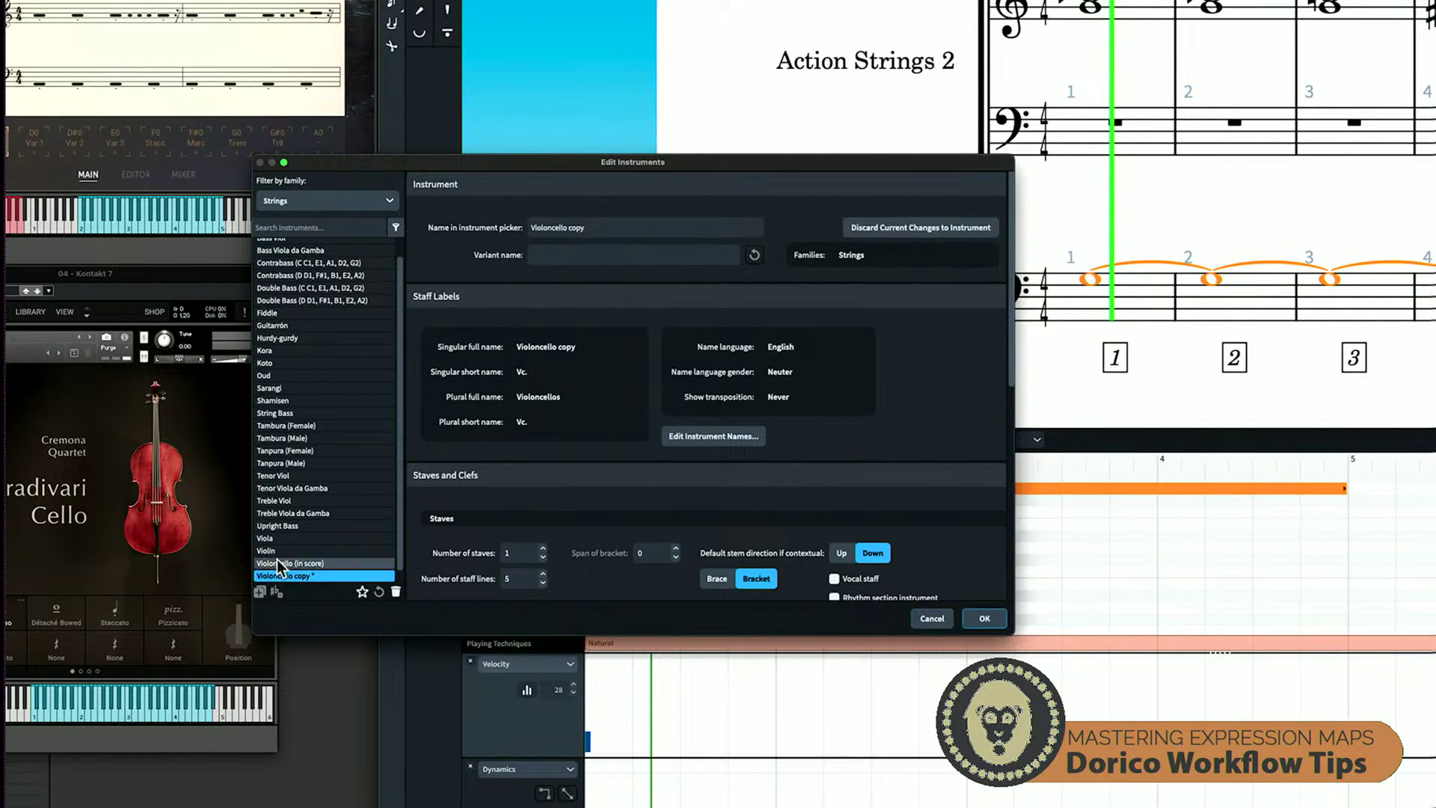
pyautogui.moveTo(587, 222); pyautogui.dragTo(524, 238)
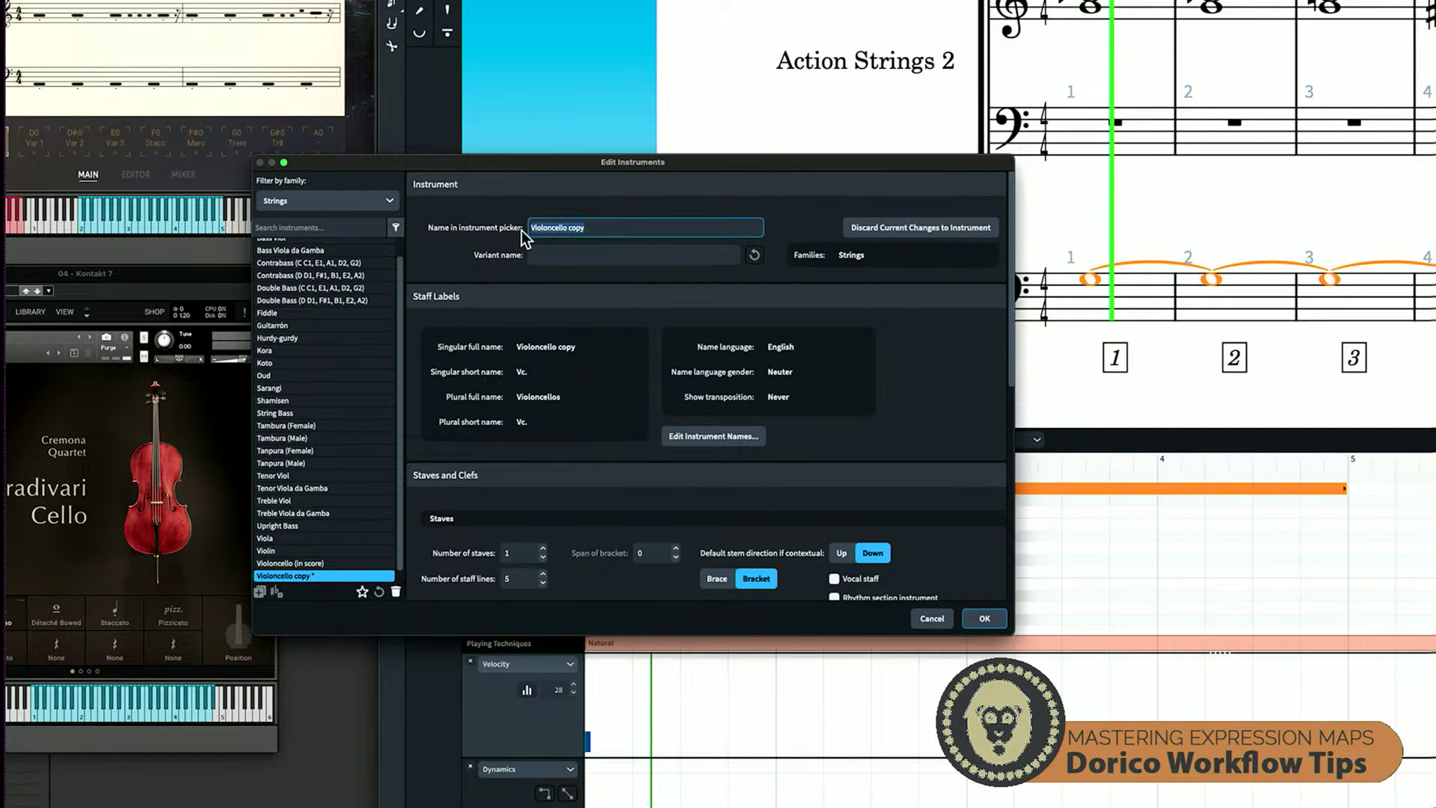
pyautogui.write('Stradivari Cello')
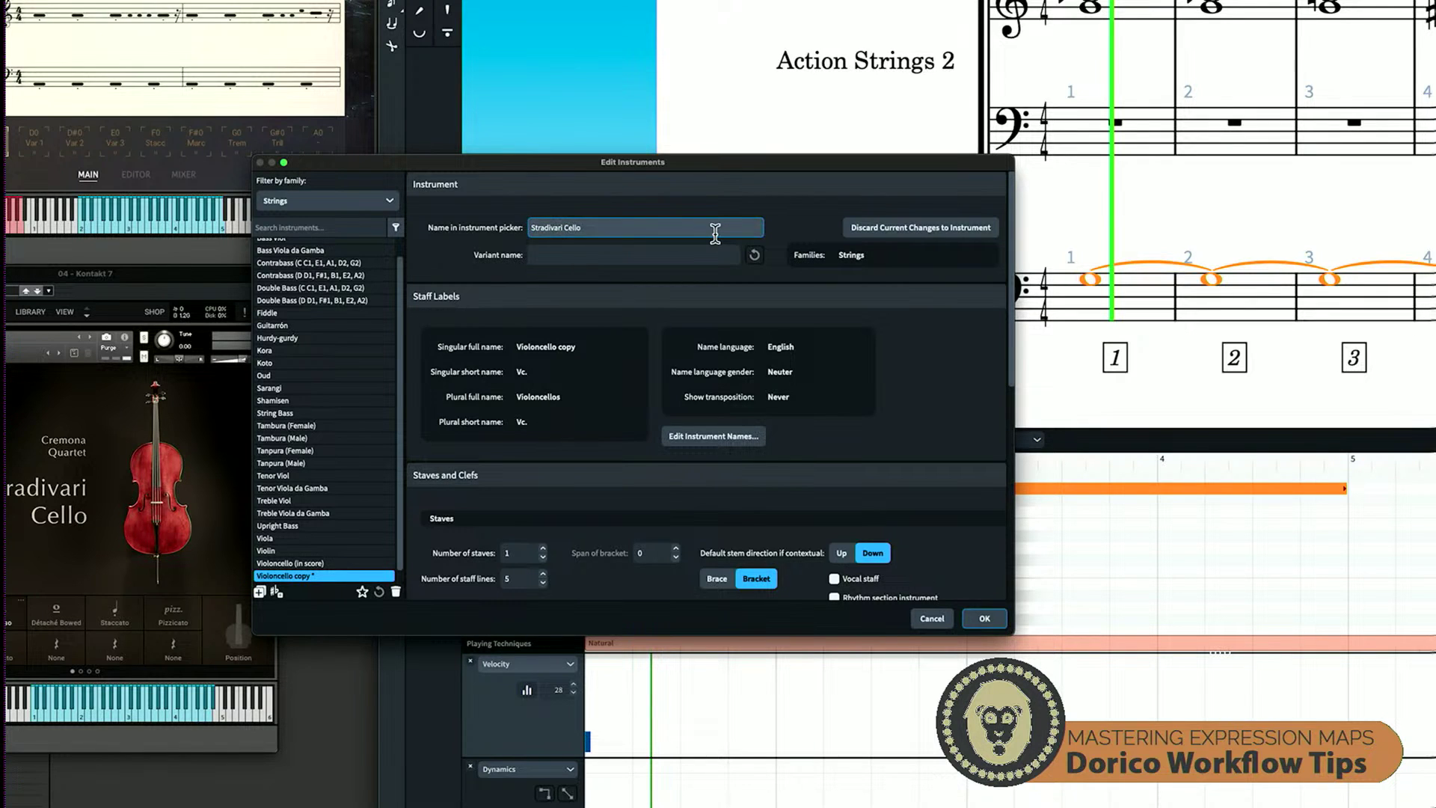
pyautogui.scroll(-2, 793, 258)
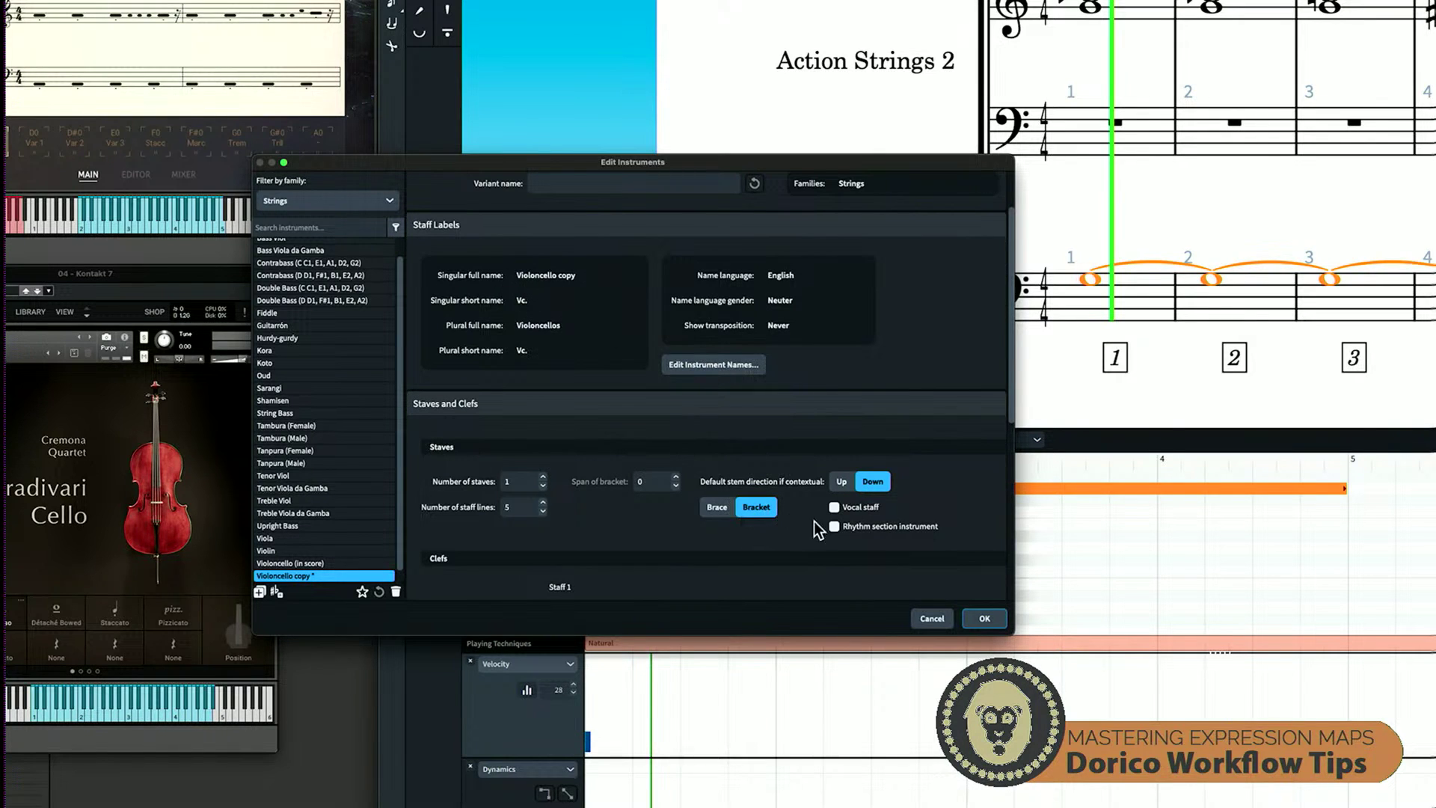
pyautogui.click(985, 618)
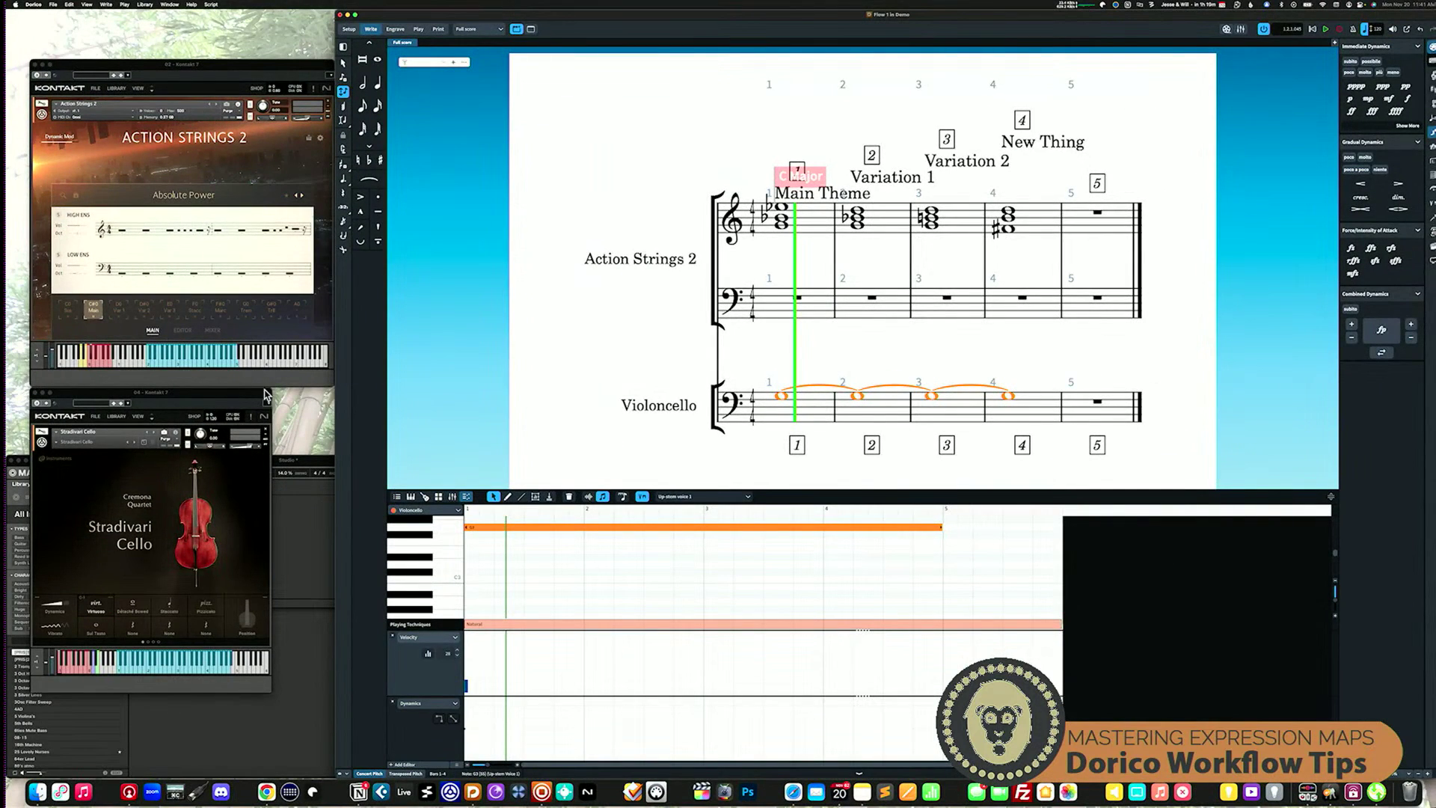
# Add a solo player in Setup mode and assign it the Stradivari Cello instrument.
pyautogui.click(349, 31)
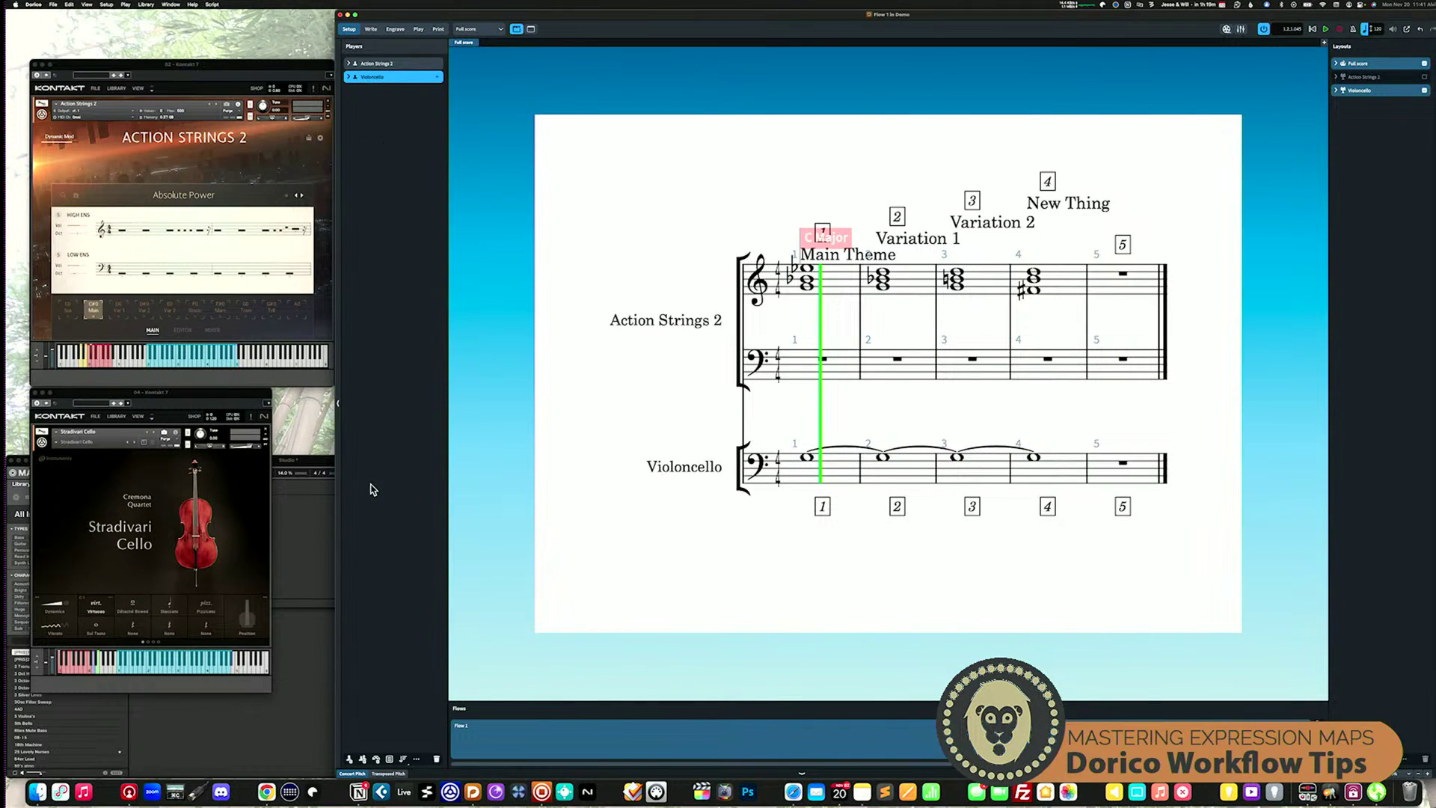
pyautogui.click(349, 760)
pyautogui.write('strad')
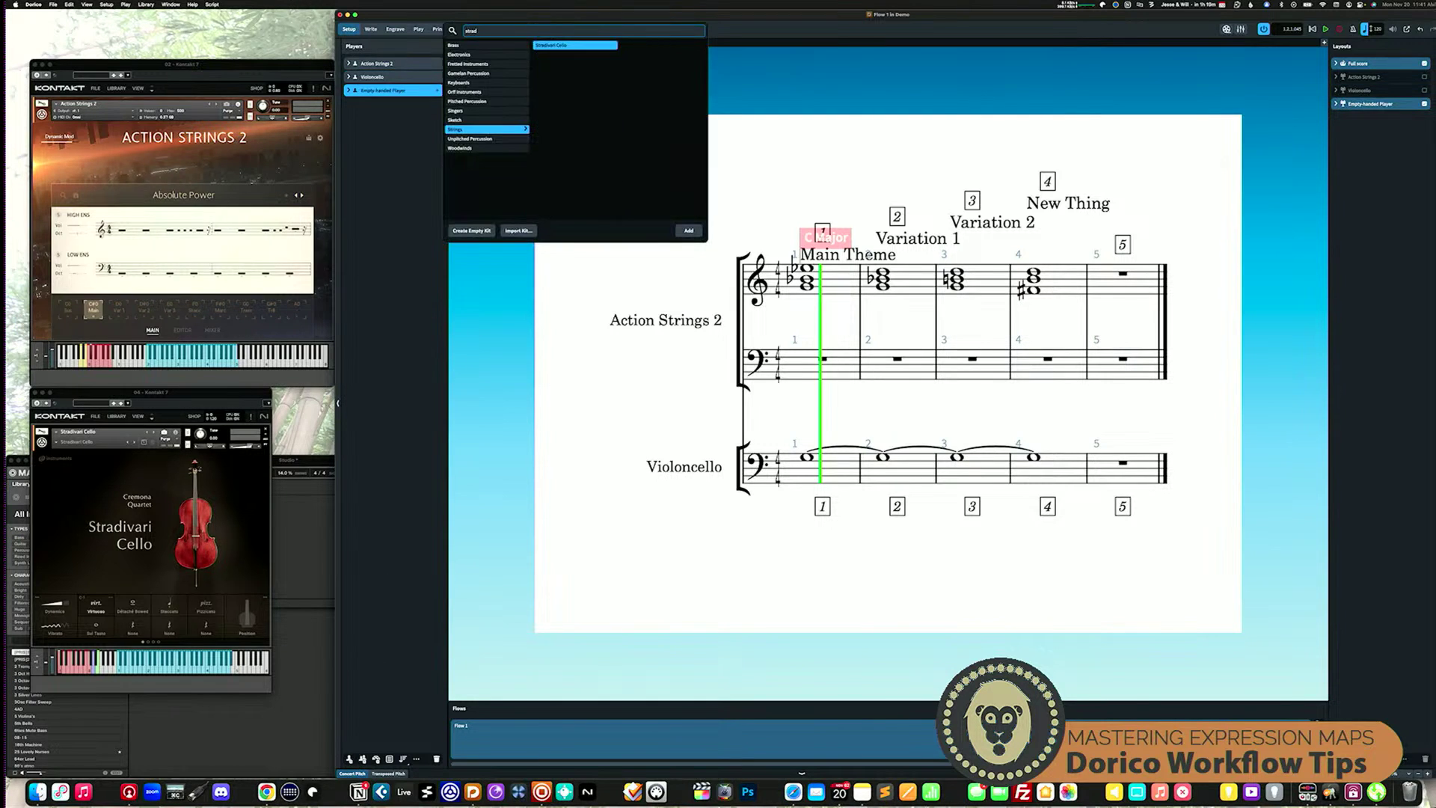
pyautogui.press('Return')
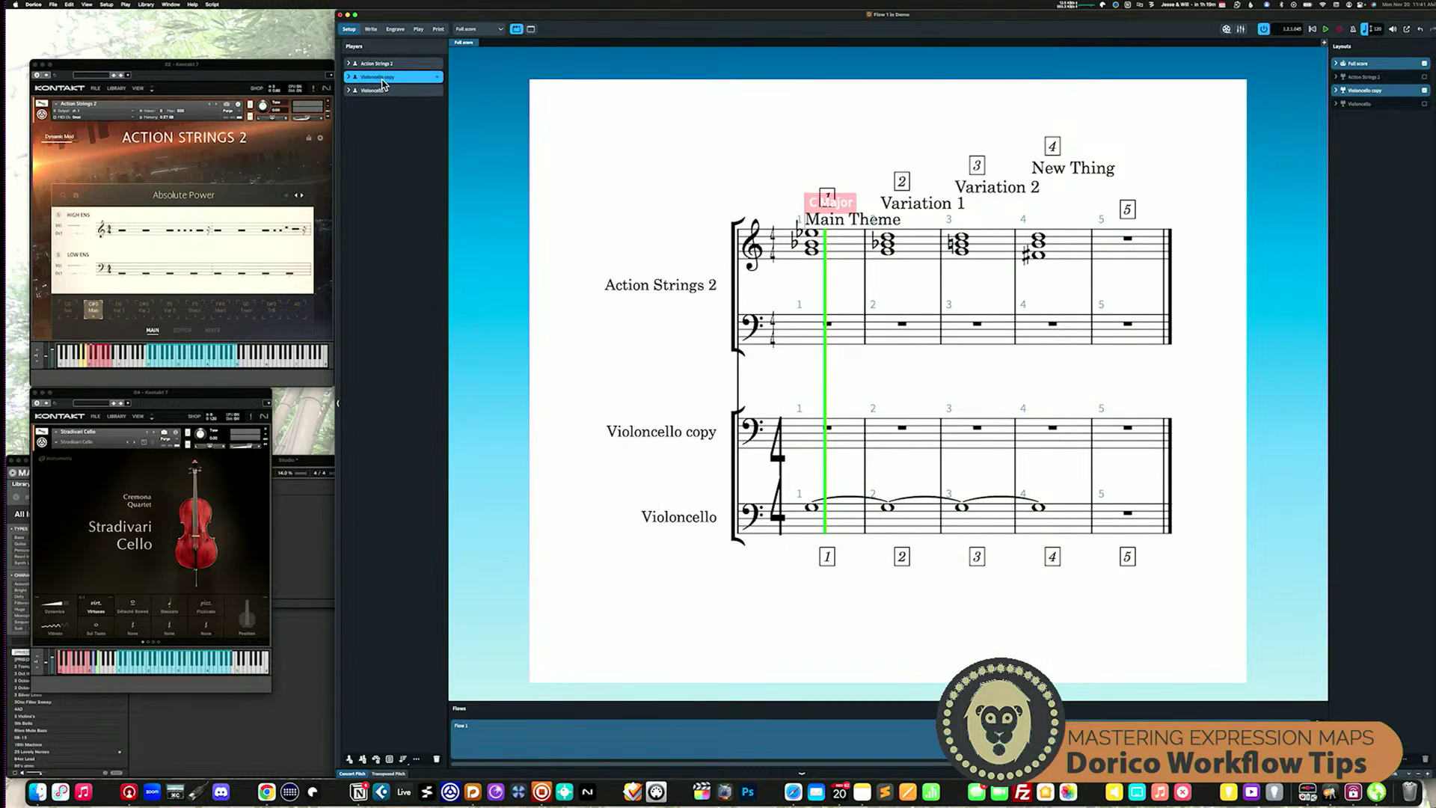
# Undo adding the new player and its instrument, and return to Write mode with the Violoncello part selected.
pyautogui.press('super+z')
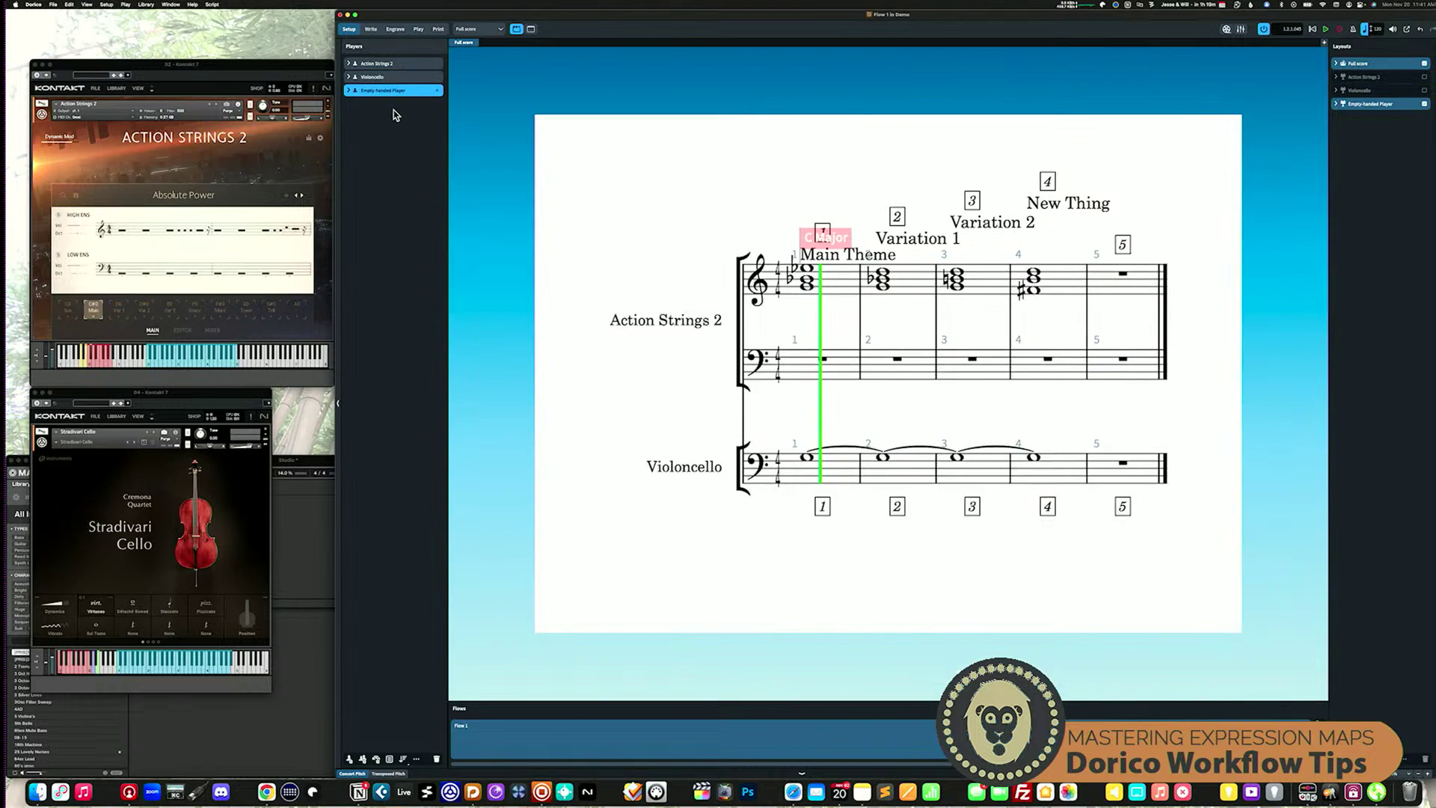
pyautogui.press('super+z')
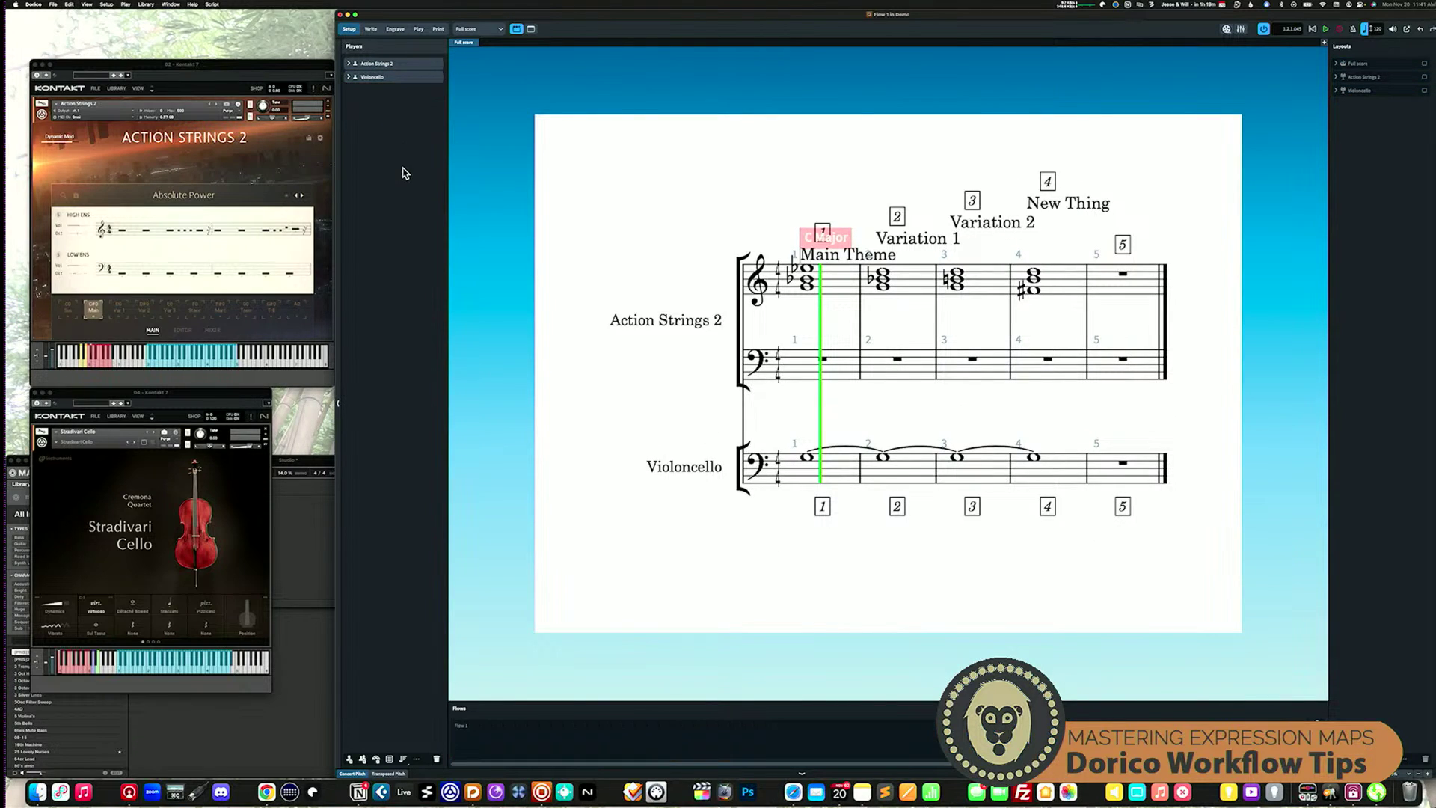
pyautogui.click(381, 78)
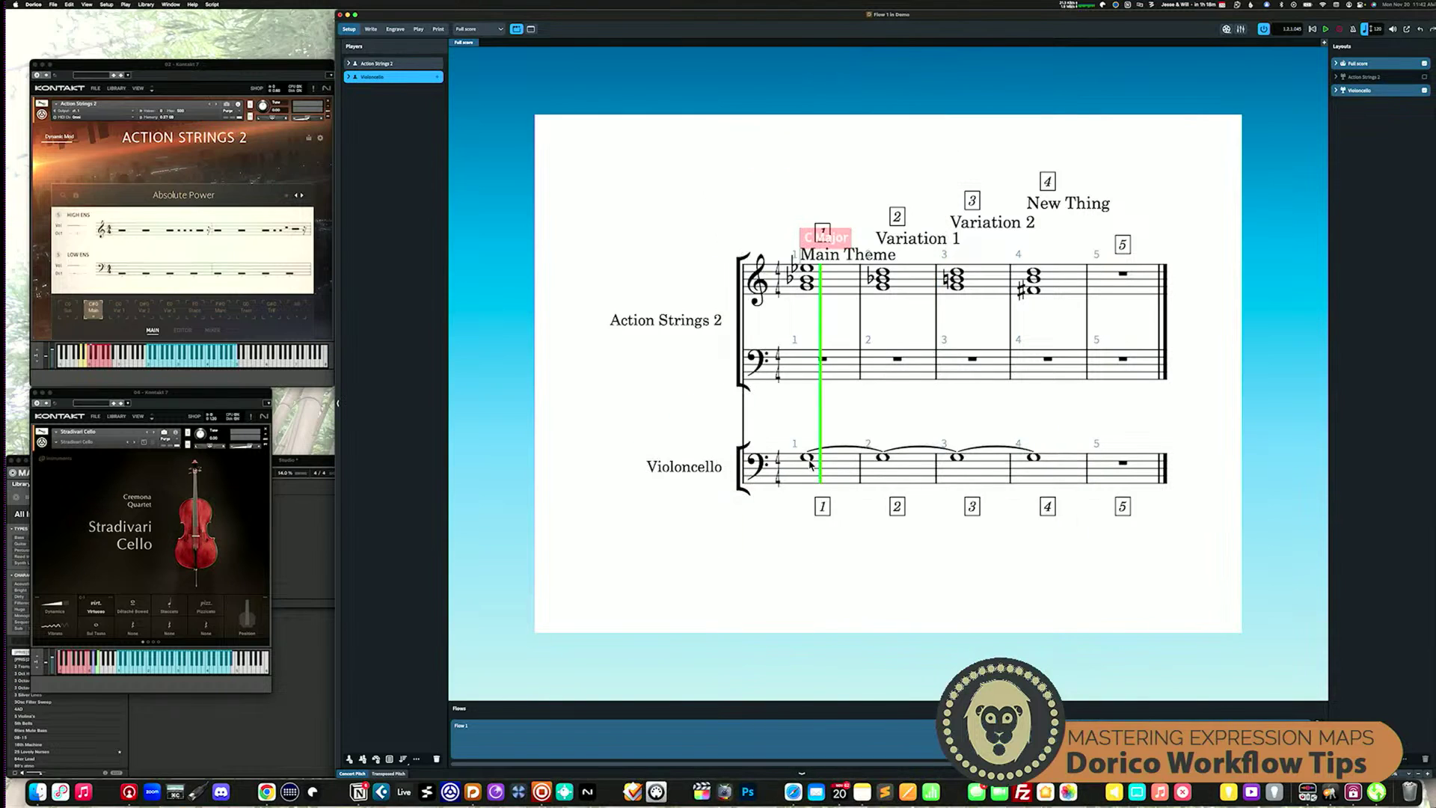
pyautogui.click(371, 29)
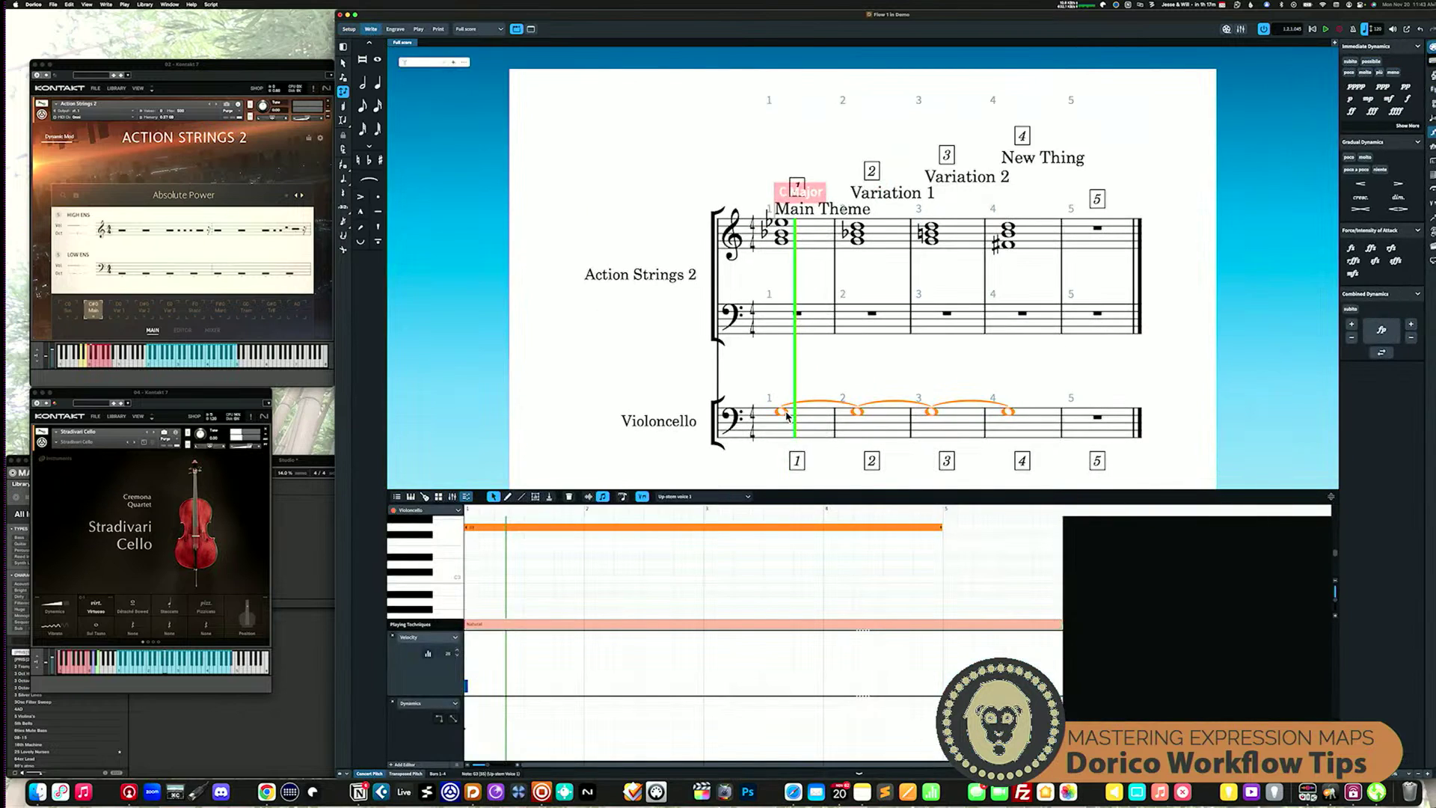
# Play back the cello passage to check its articulation, and switch the Stradivari Cello plug-in to Staccato.
pyautogui.press('space')
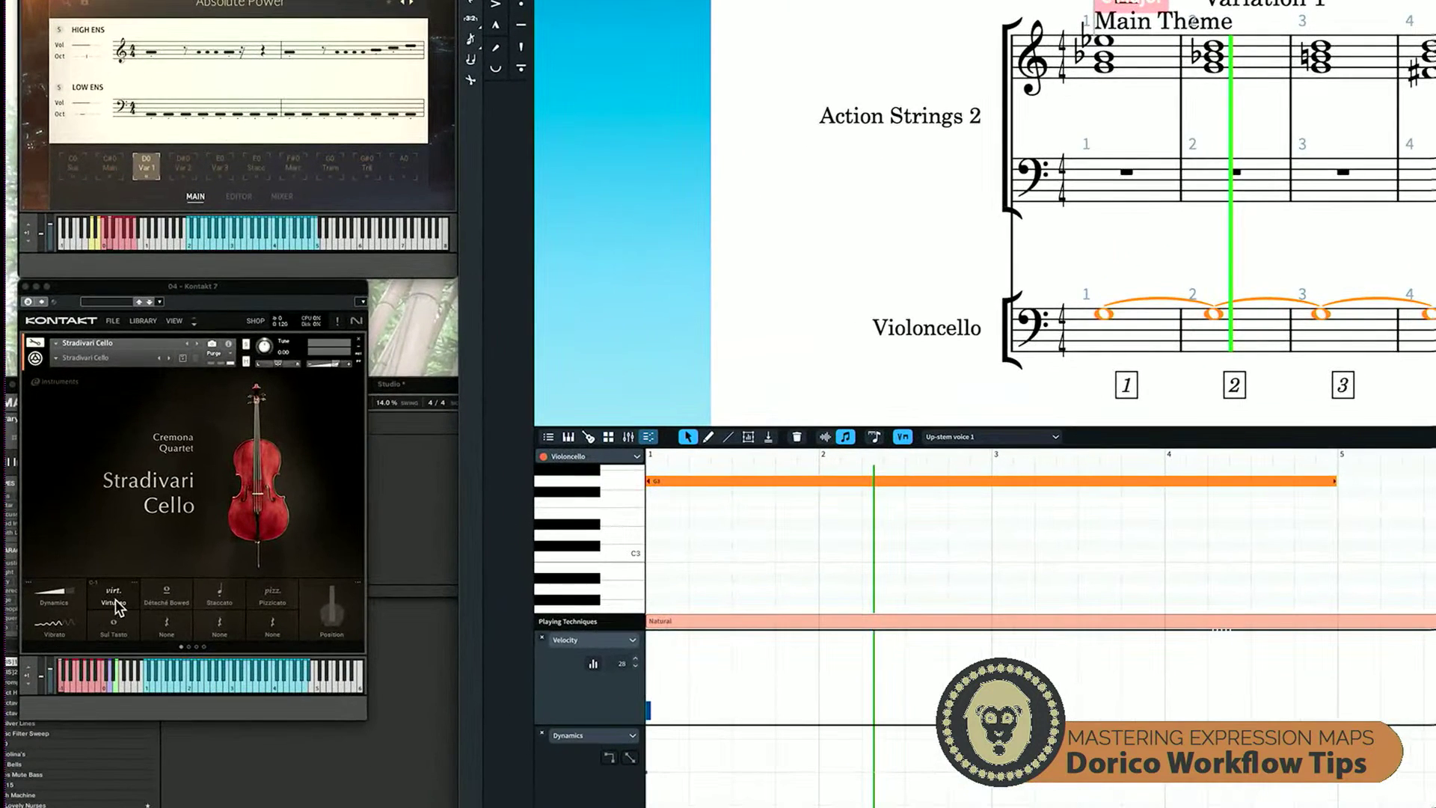
pyautogui.press('space')
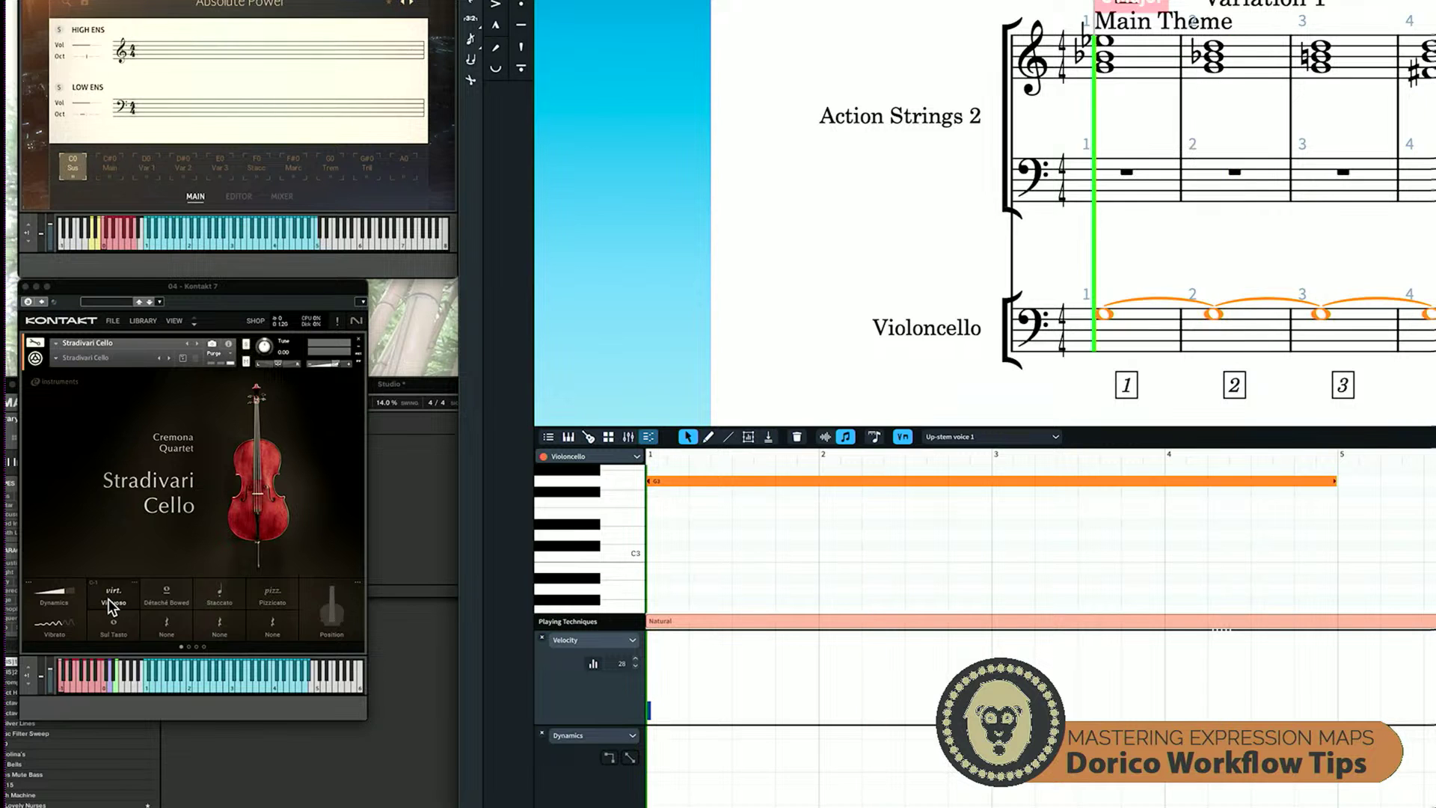
pyautogui.press('space')
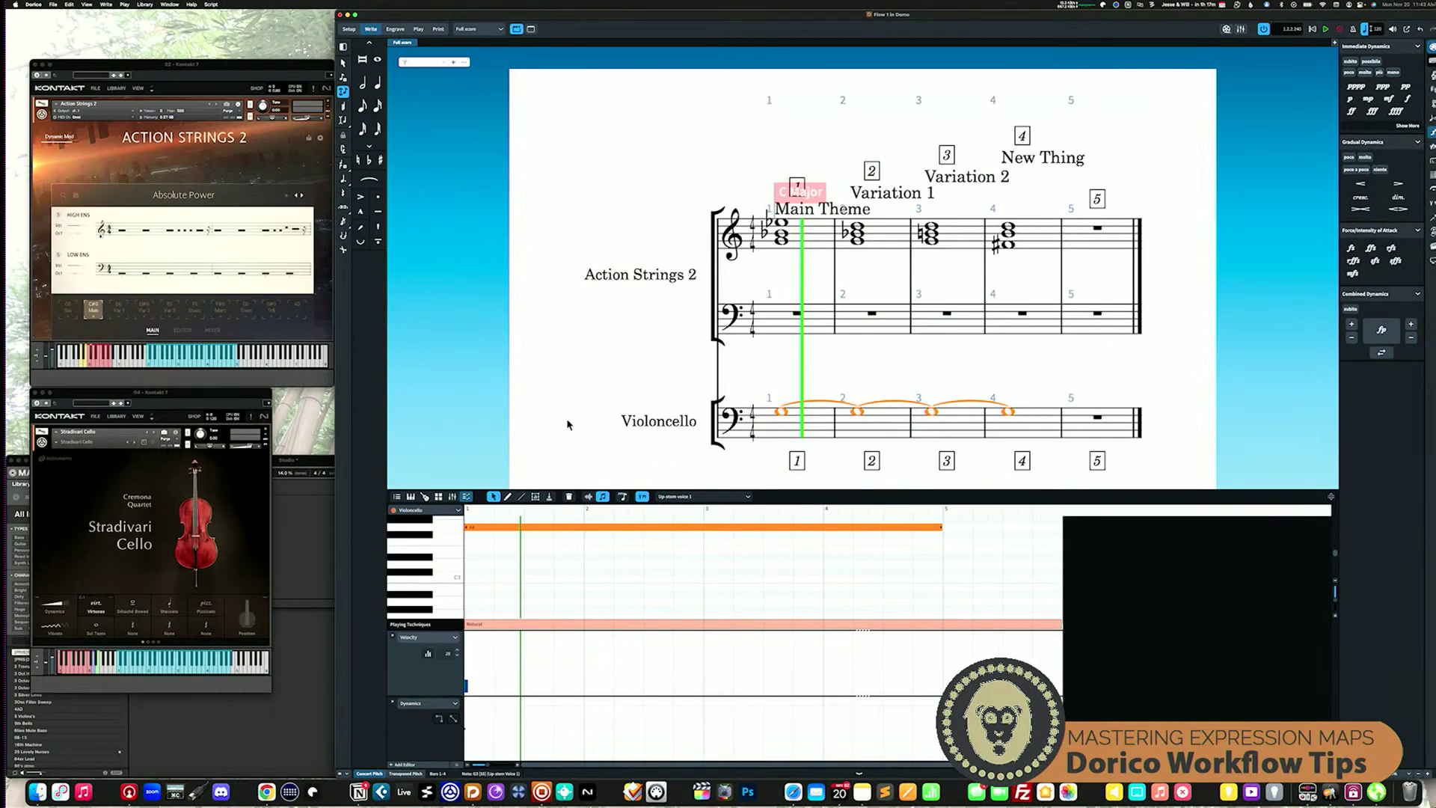
pyautogui.click(169, 612)
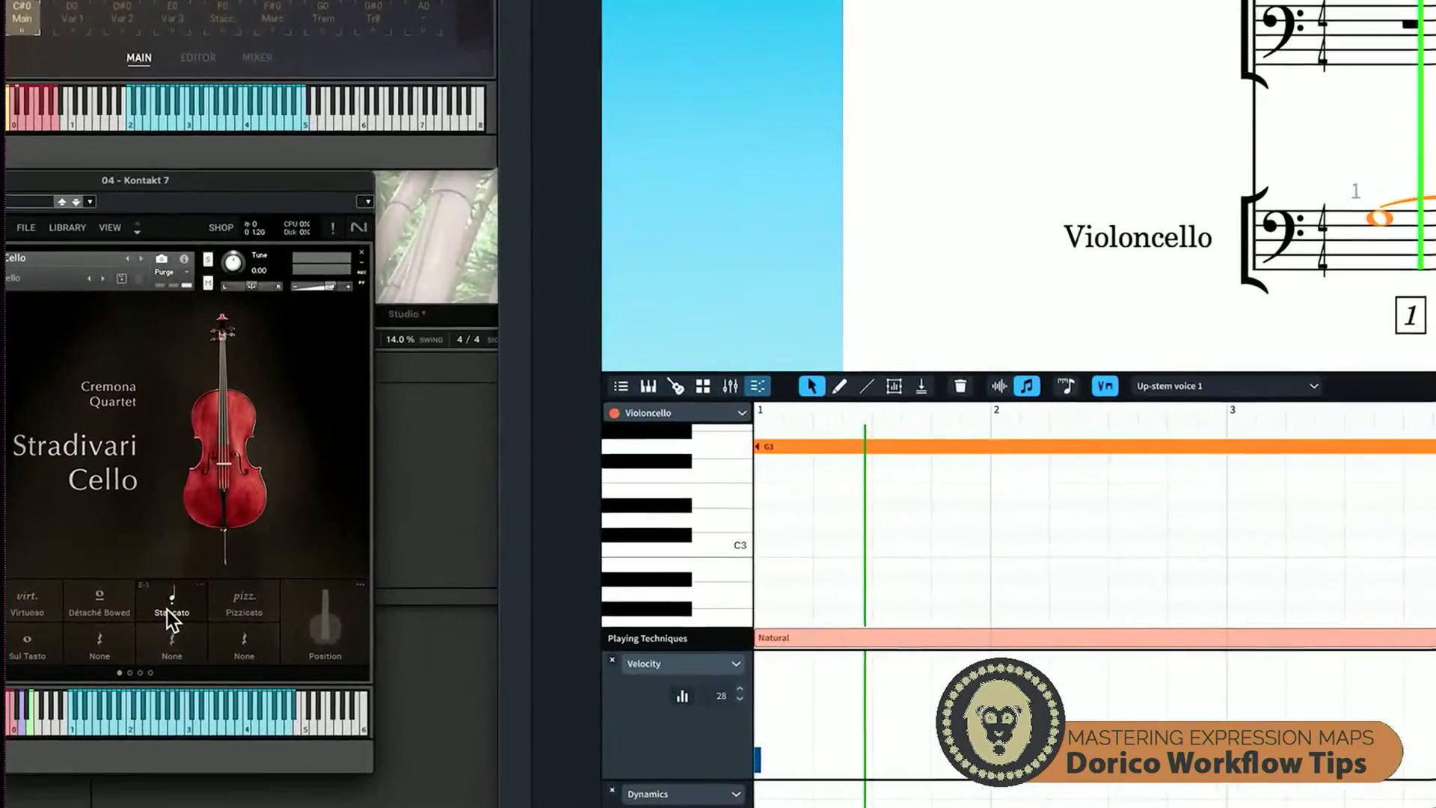
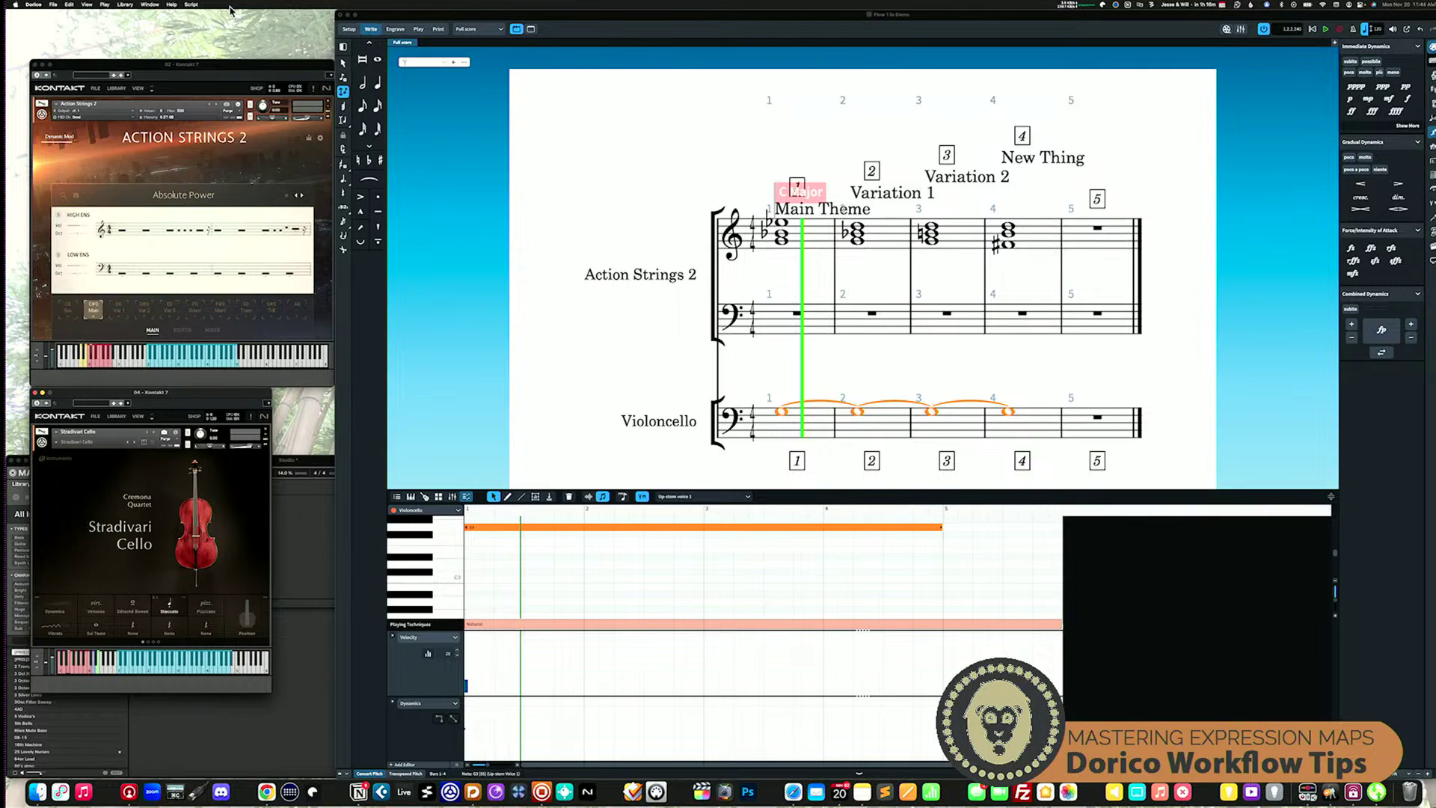
# Set the Init key switch of the Stradivari Cello expression map to E-1 and save the map.
pyautogui.click(149, 7)
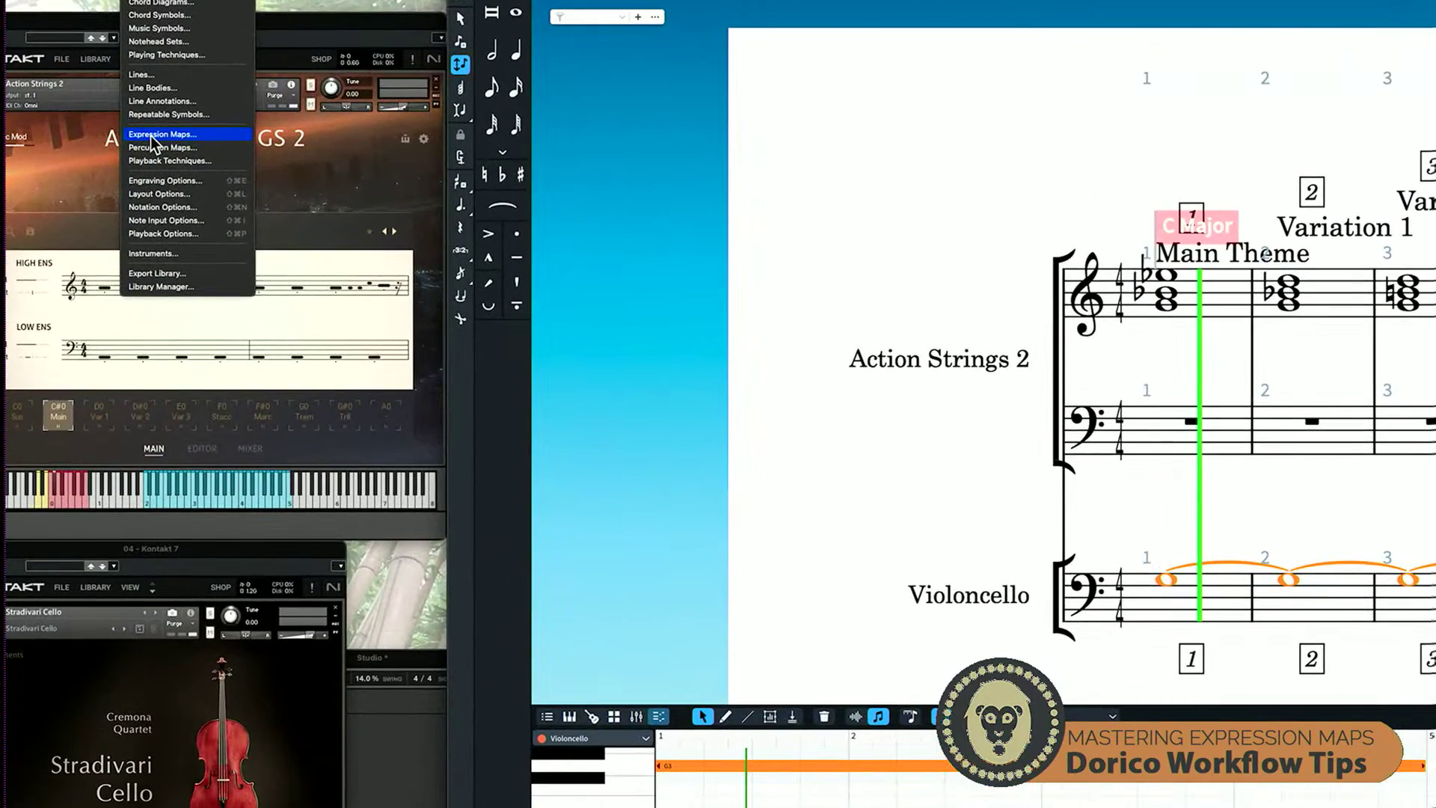
pyautogui.click(153, 136)
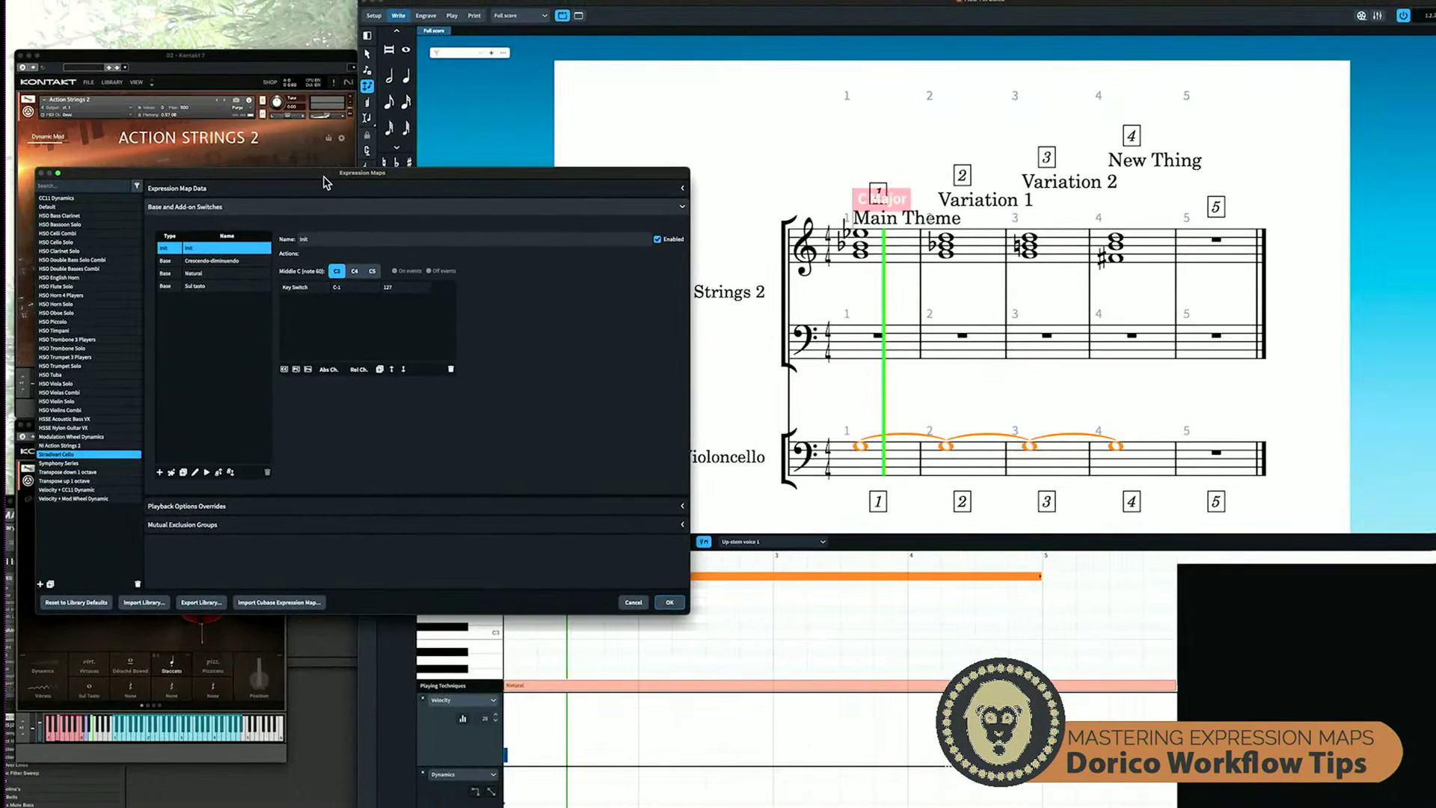
pyautogui.moveTo(324, 177); pyautogui.dragTo(603, 92)
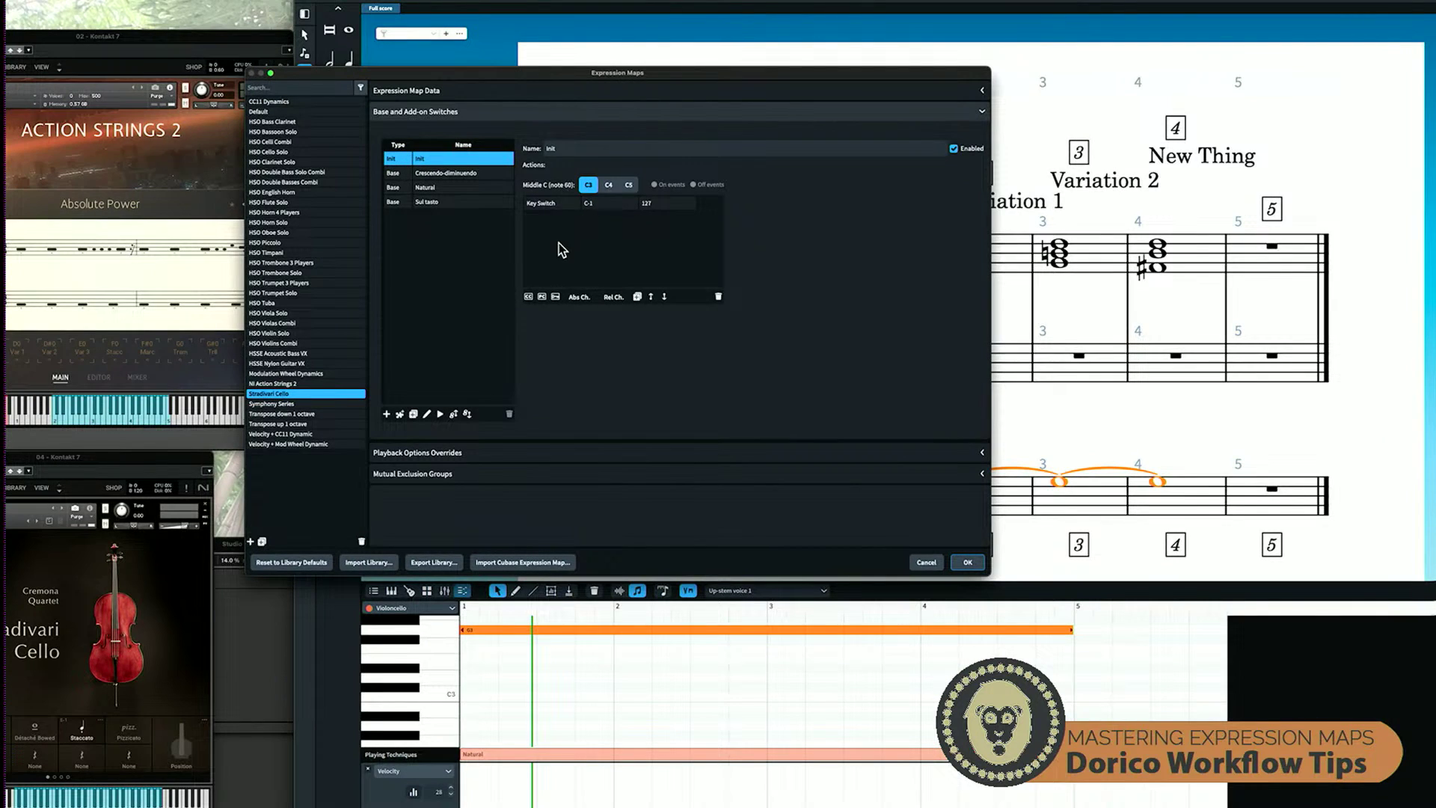
pyautogui.doubleClick(594, 202)
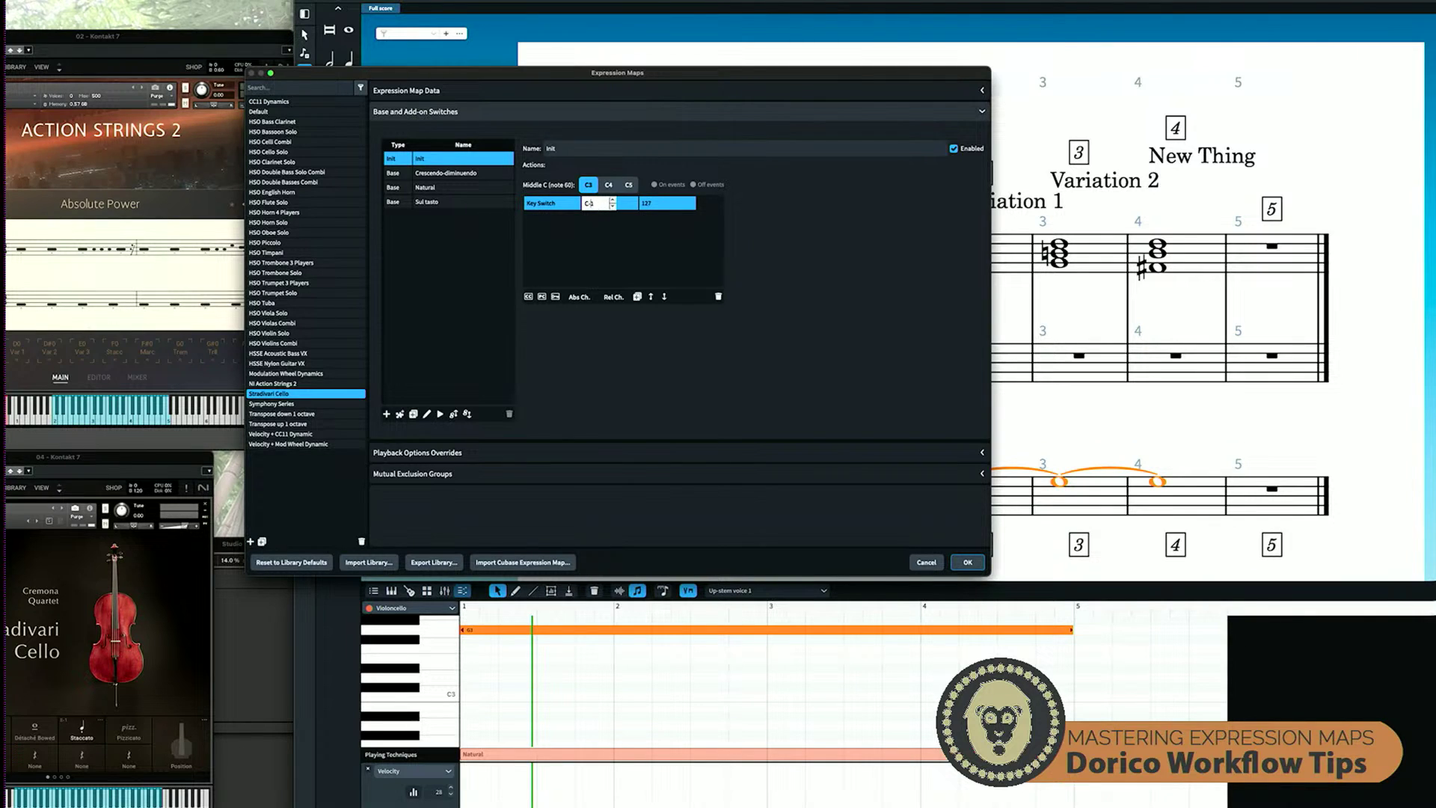
pyautogui.press('Return')
pyautogui.click(968, 562)
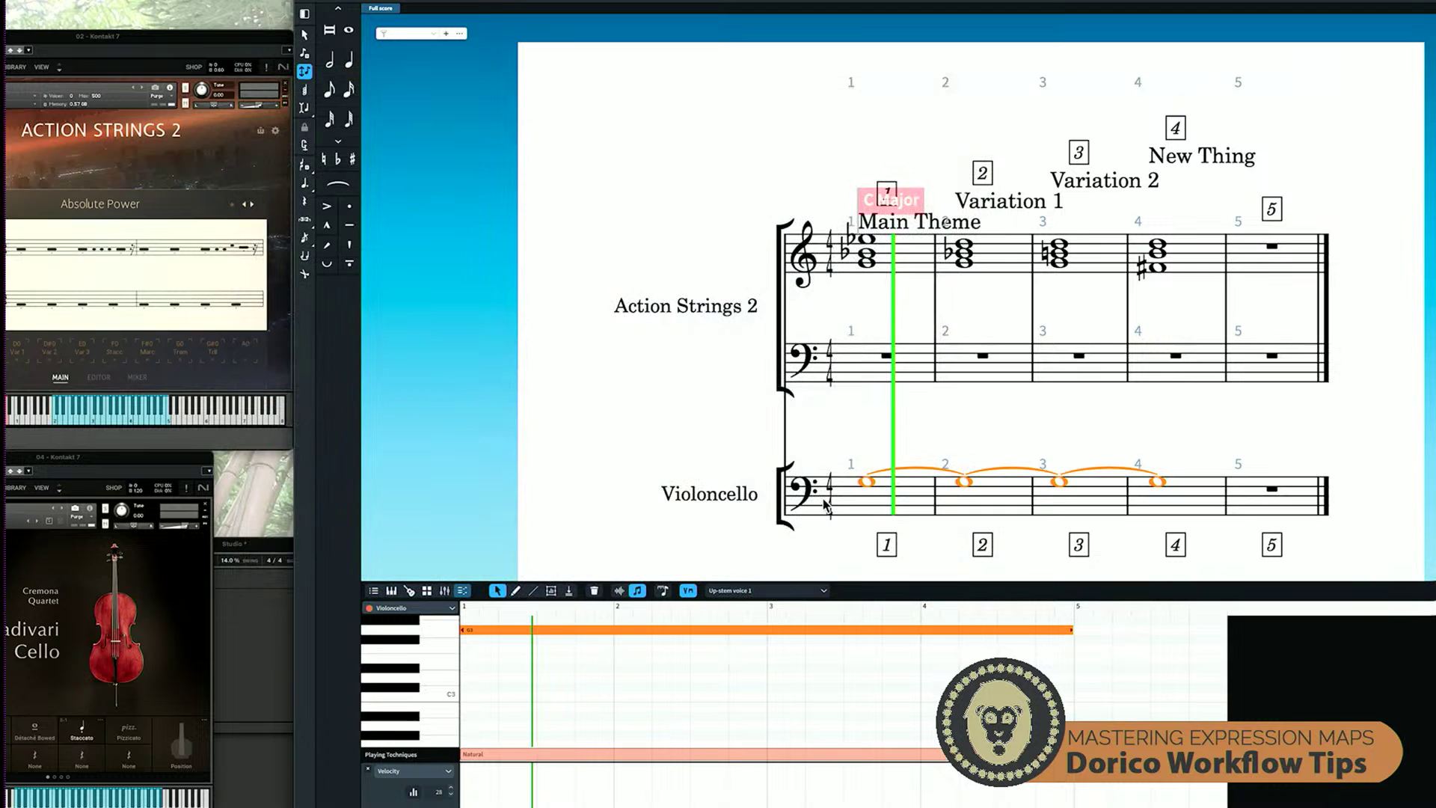
# Switch the Stradivari Cello plug-in to Virtuoso and play the cello passage from its first note to test the Init switch.
pyautogui.click(864, 482)
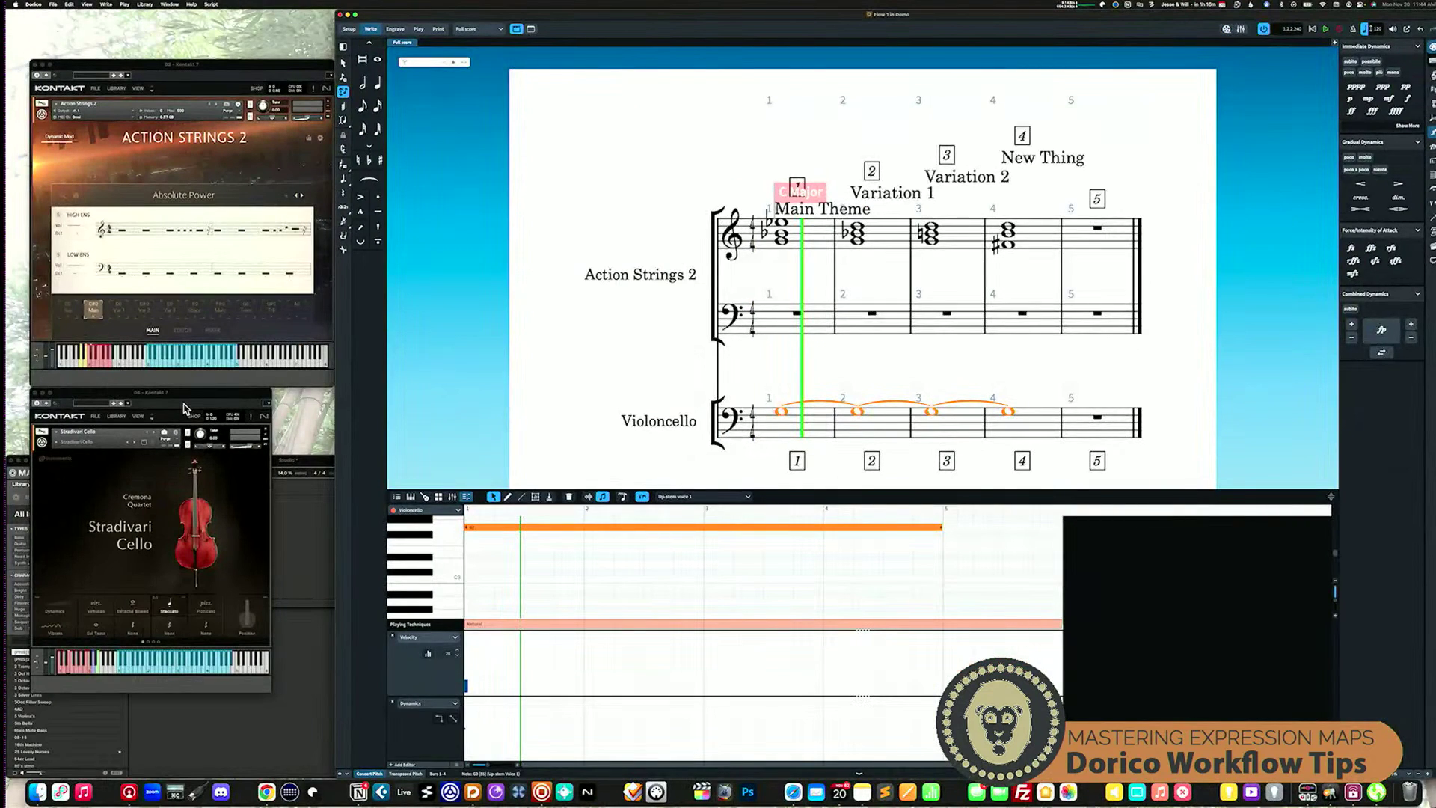
pyautogui.click(100, 602)
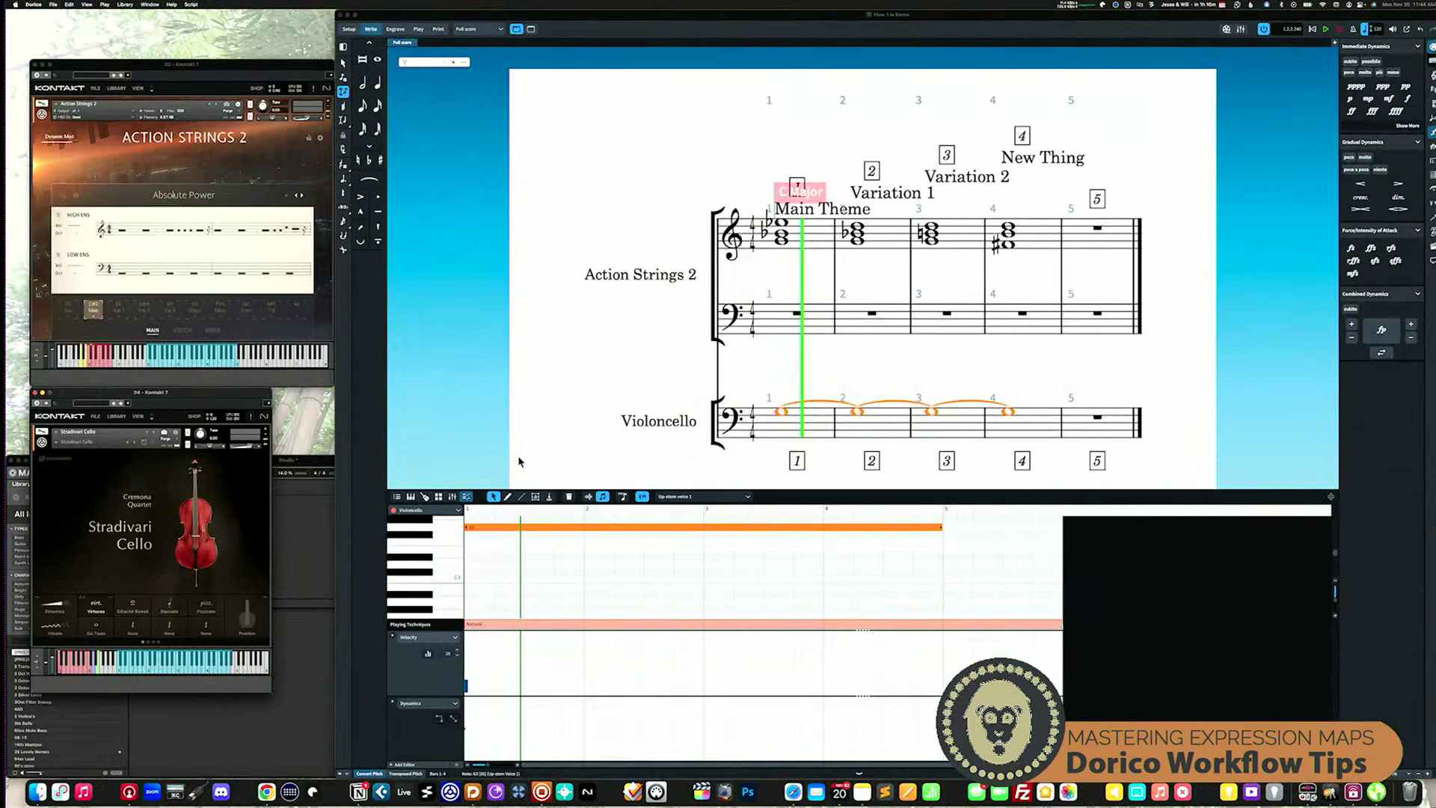
pyautogui.click(780, 420)
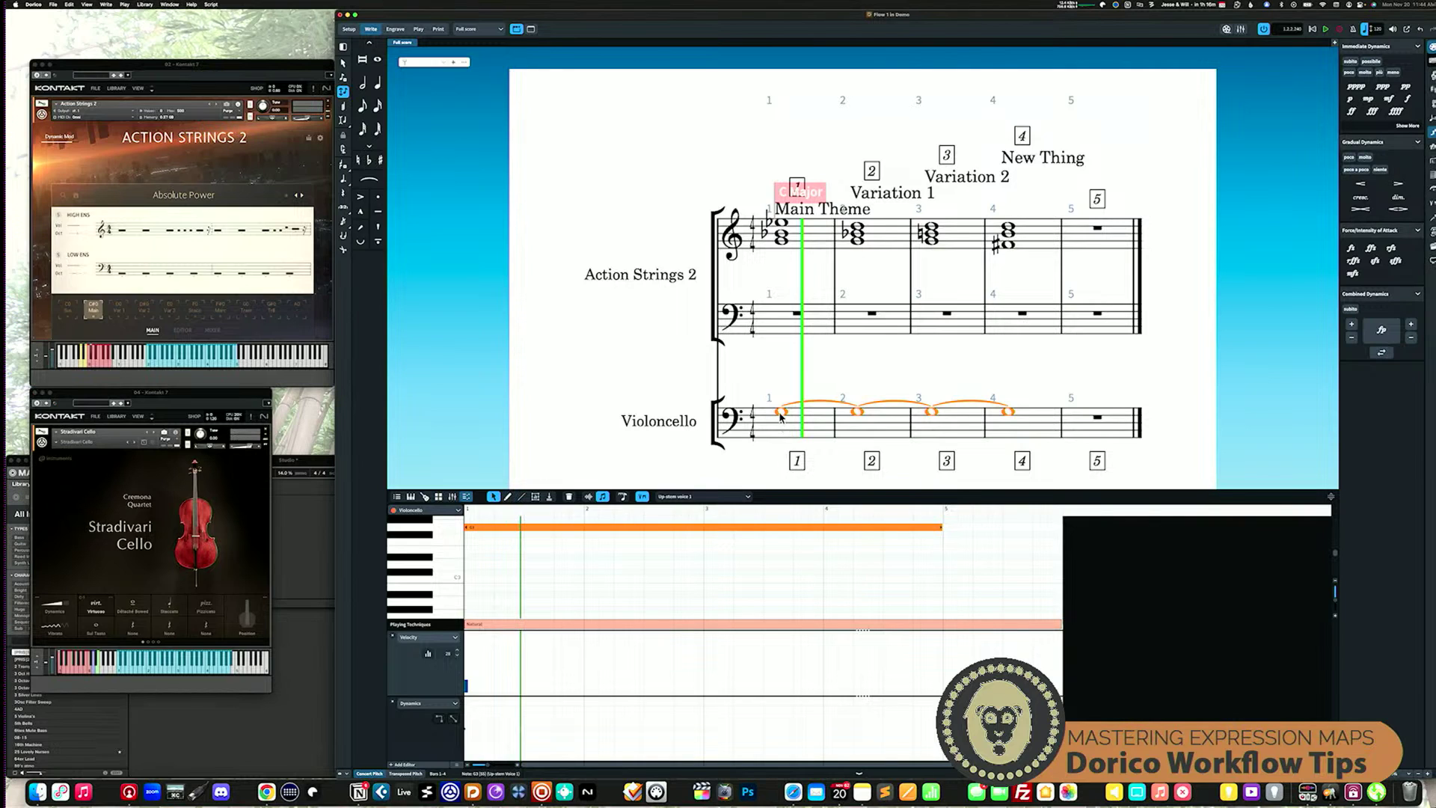
pyautogui.press('space')
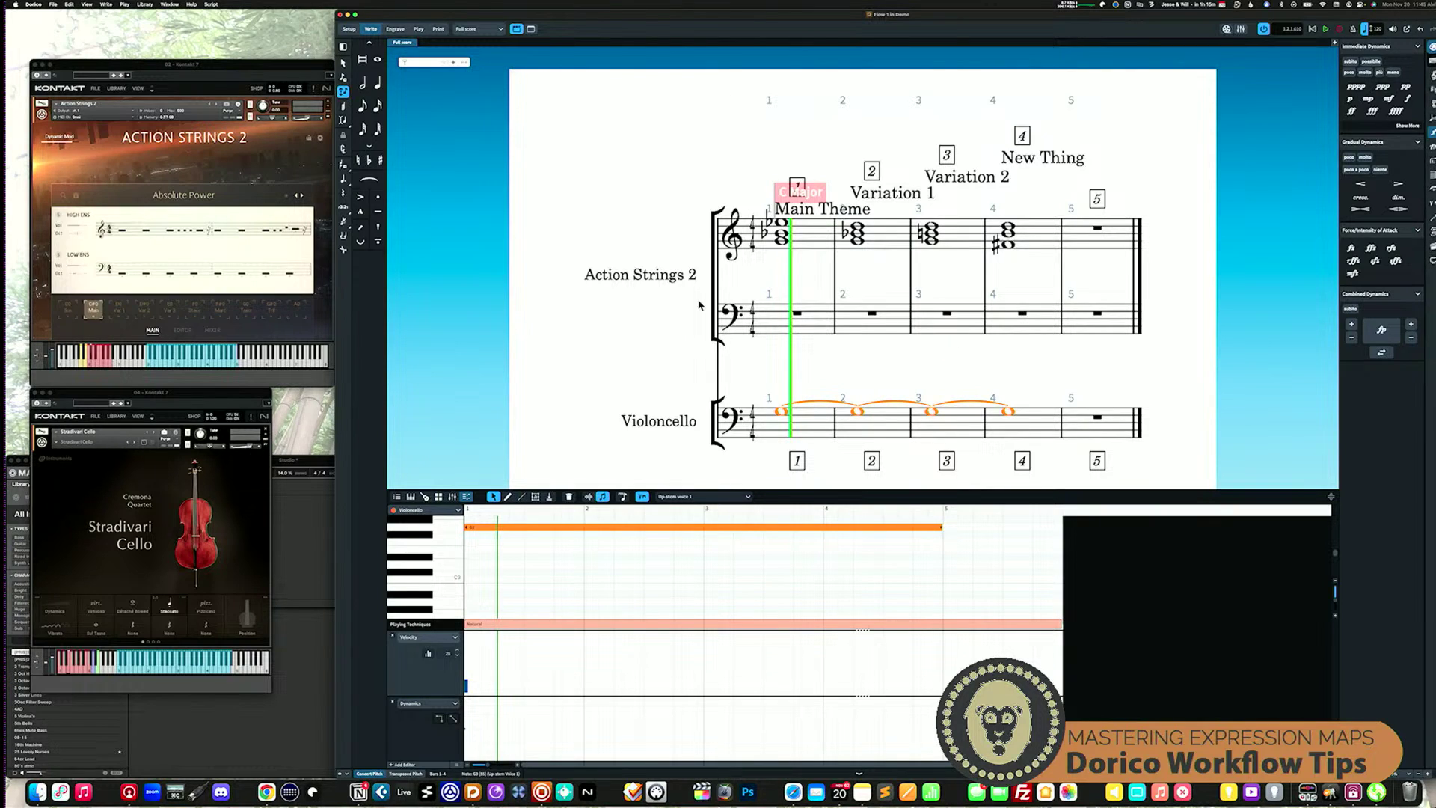
# Open the Stradivari Cello expression map and select its Sul tasto switch.
pyautogui.click(147, 7)
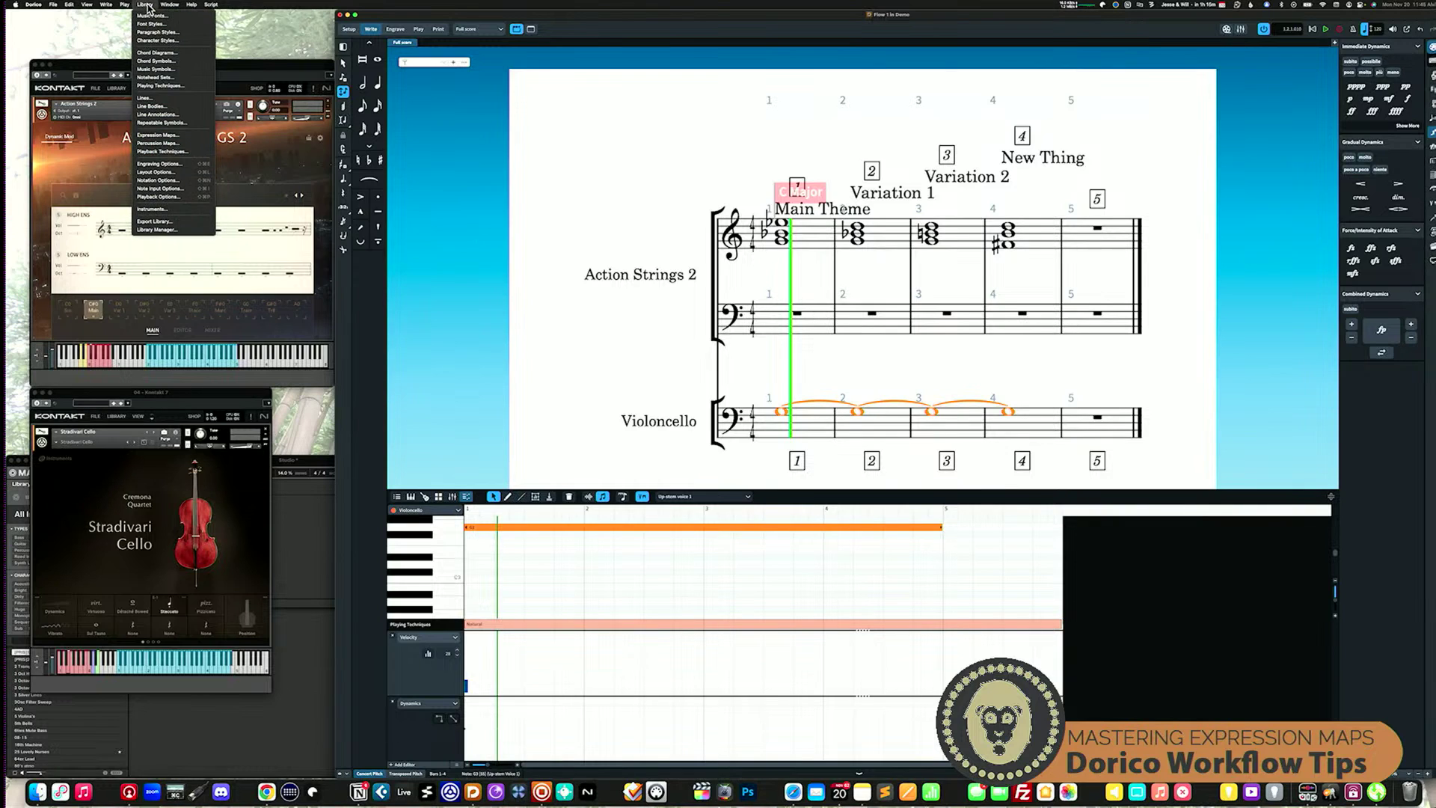
pyautogui.click(166, 139)
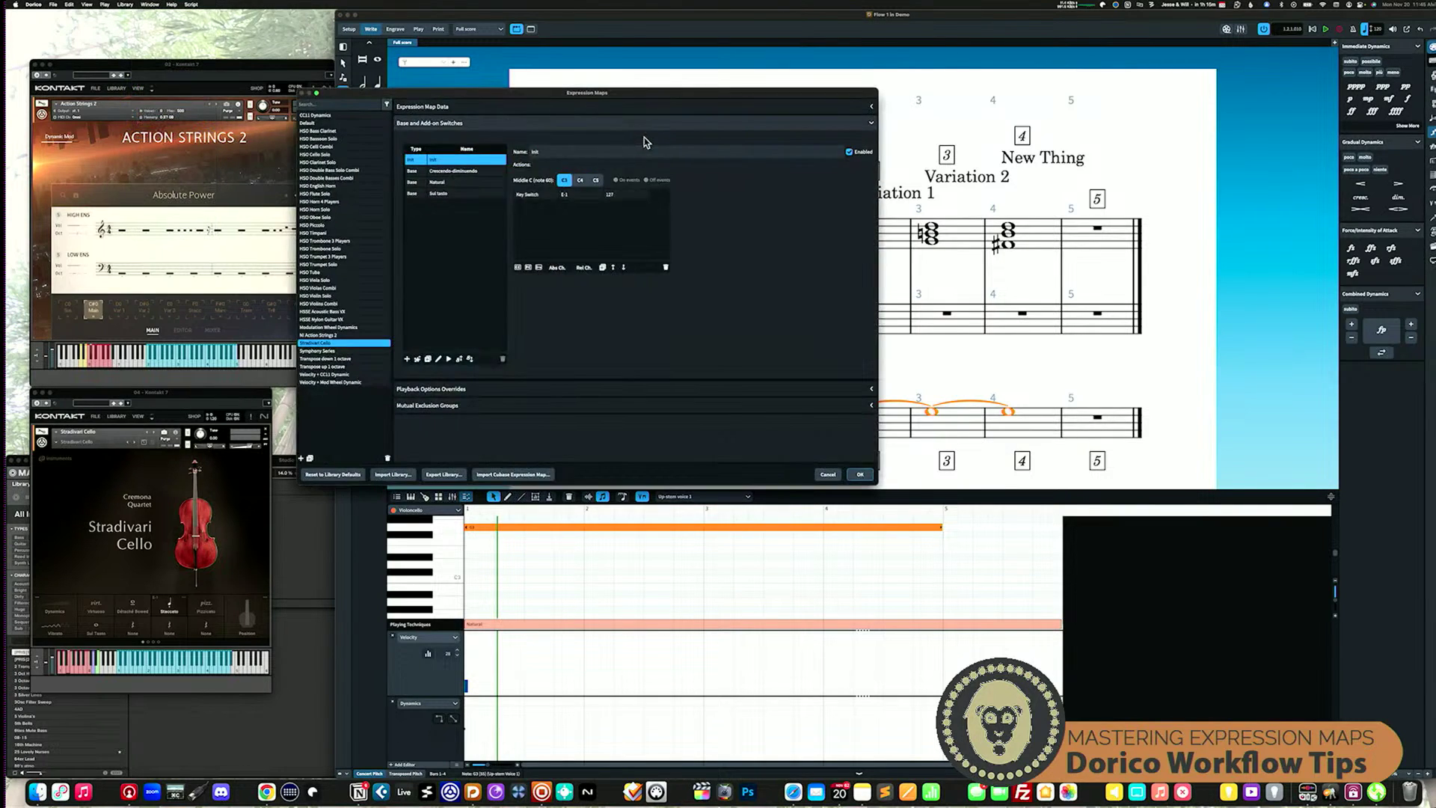
pyautogui.click(445, 194)
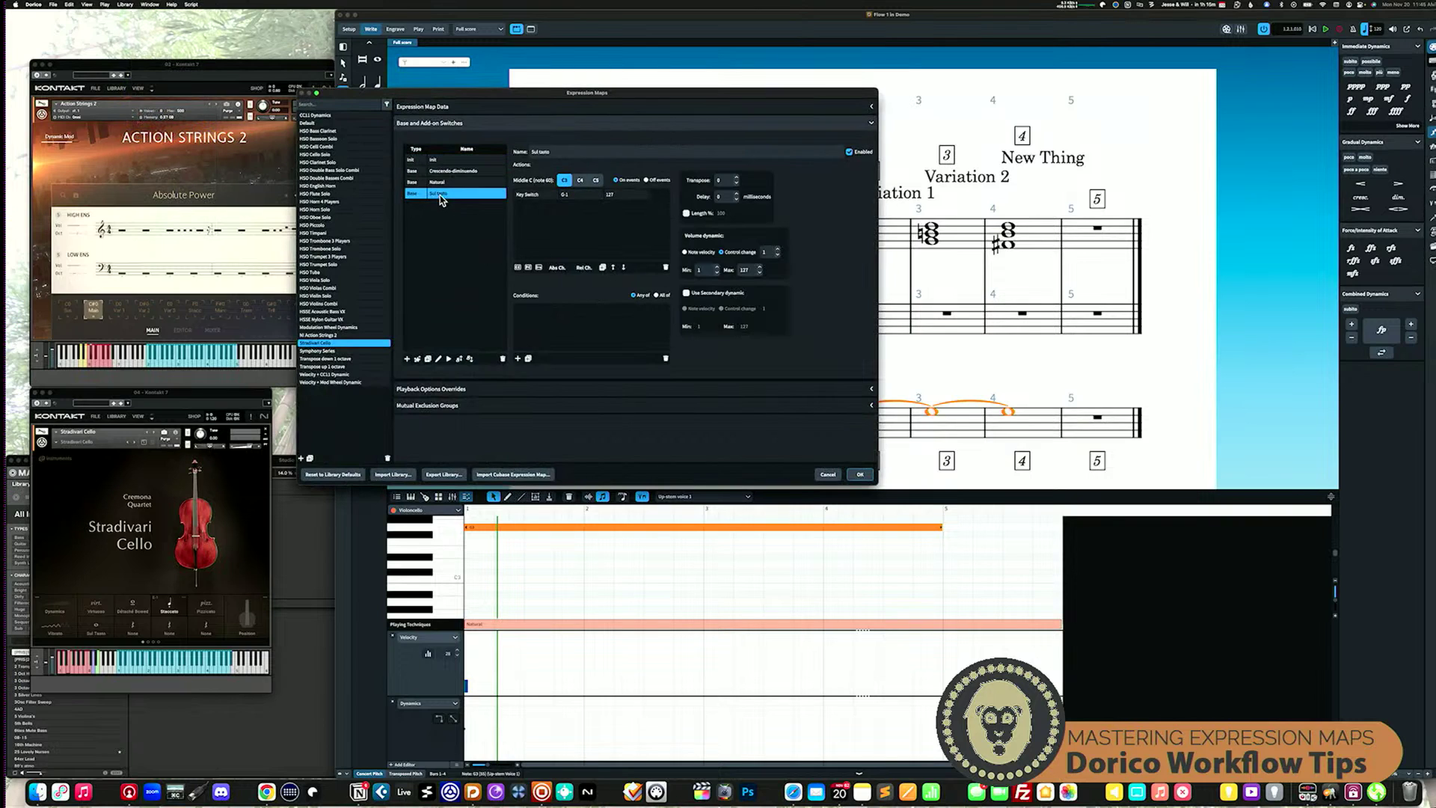
pyautogui.click(407, 359)
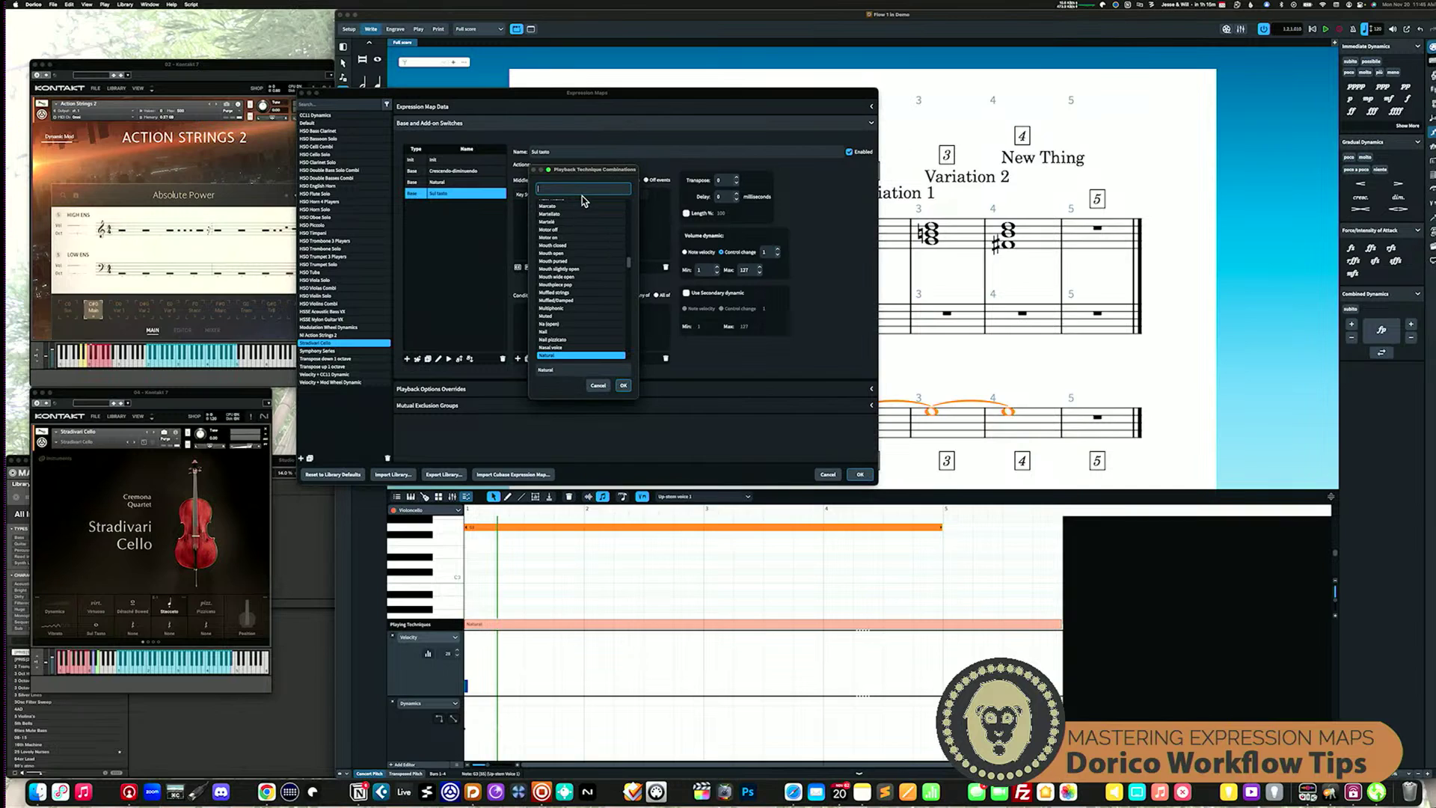
pyautogui.write('sul')
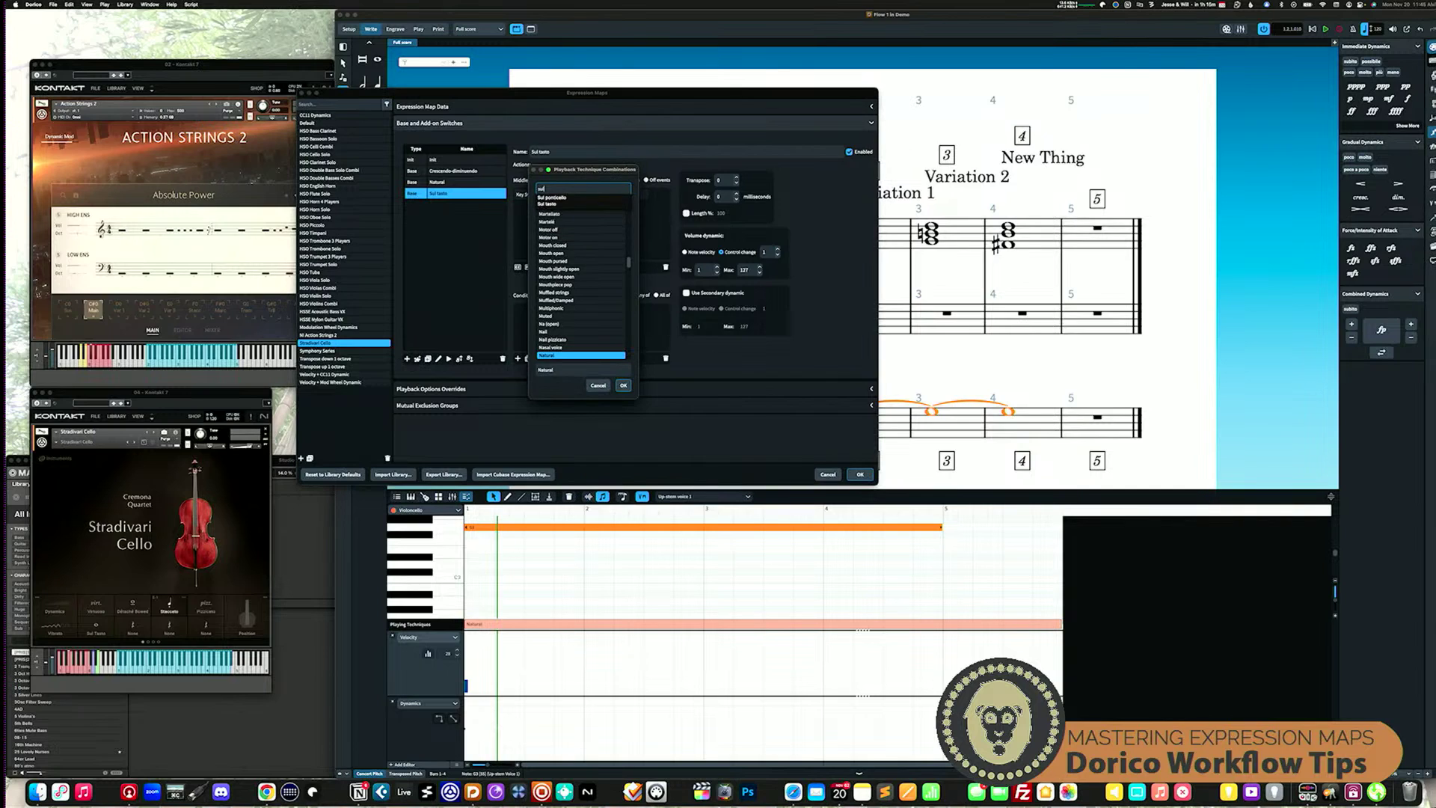
pyautogui.write(' t')
pyautogui.click(559, 198)
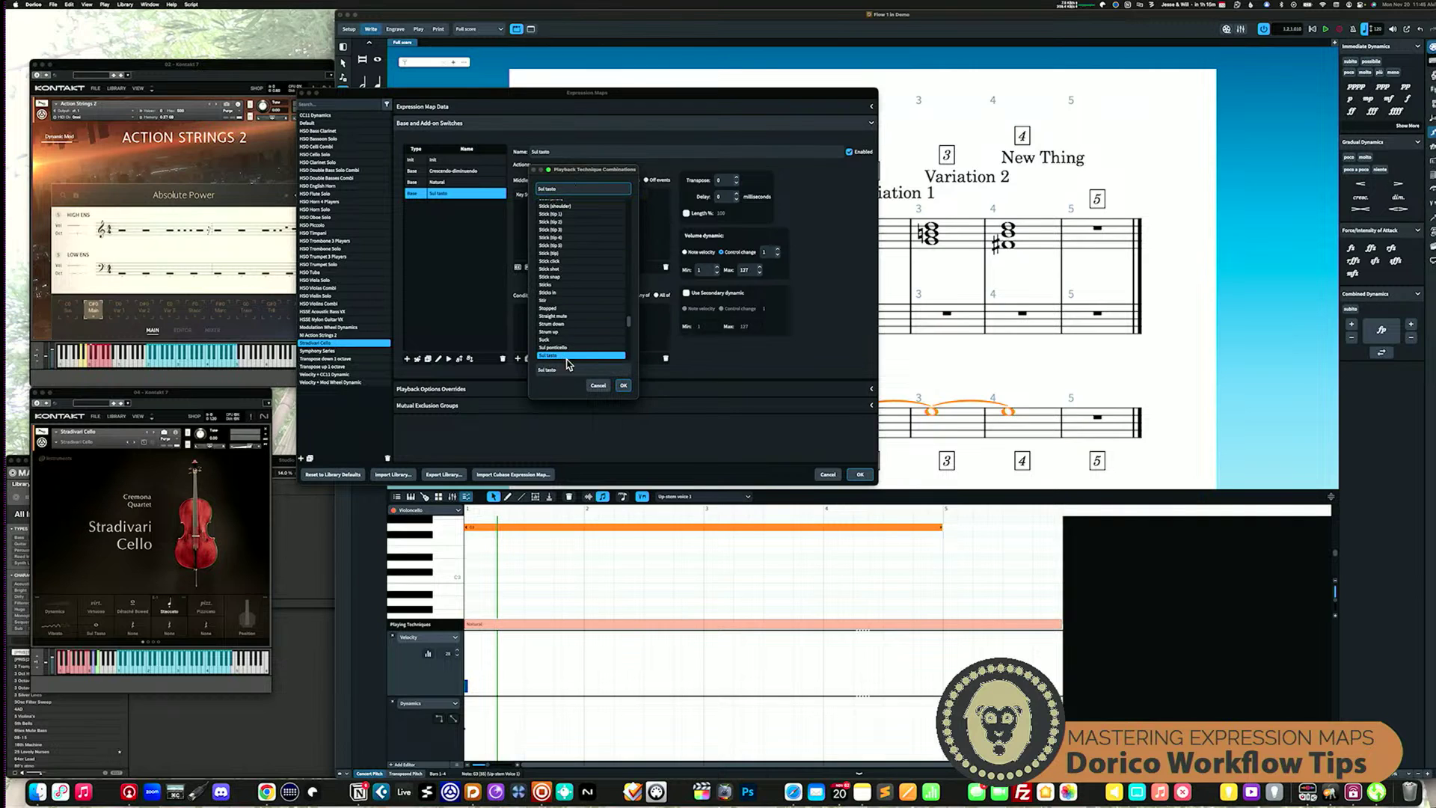
pyautogui.click(600, 385)
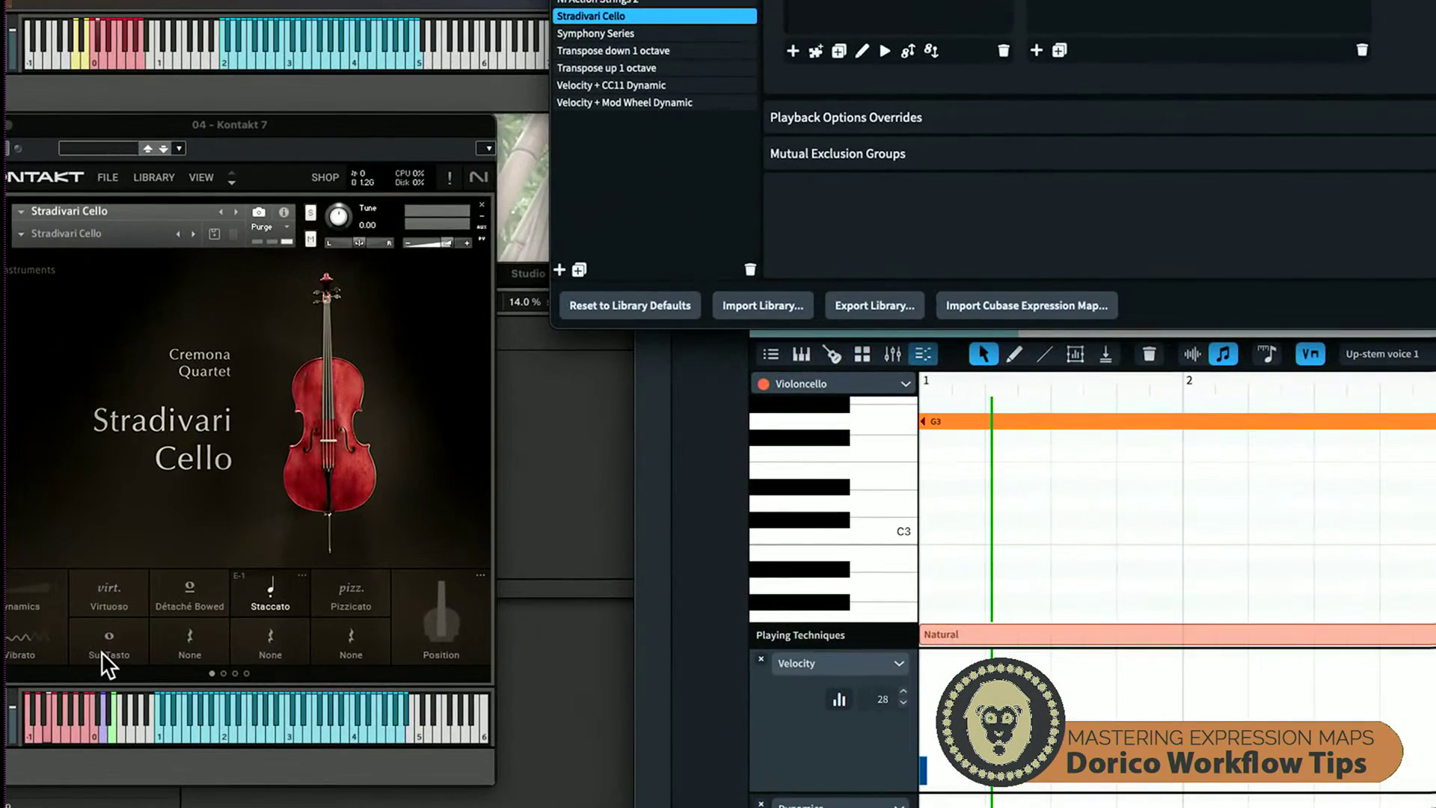
# Switch the Stradivari Cello plug-in to Sul Tasto, compare its key switch with the expression map's Sul tasto switch, and confirm the map.
pyautogui.click(98, 636)
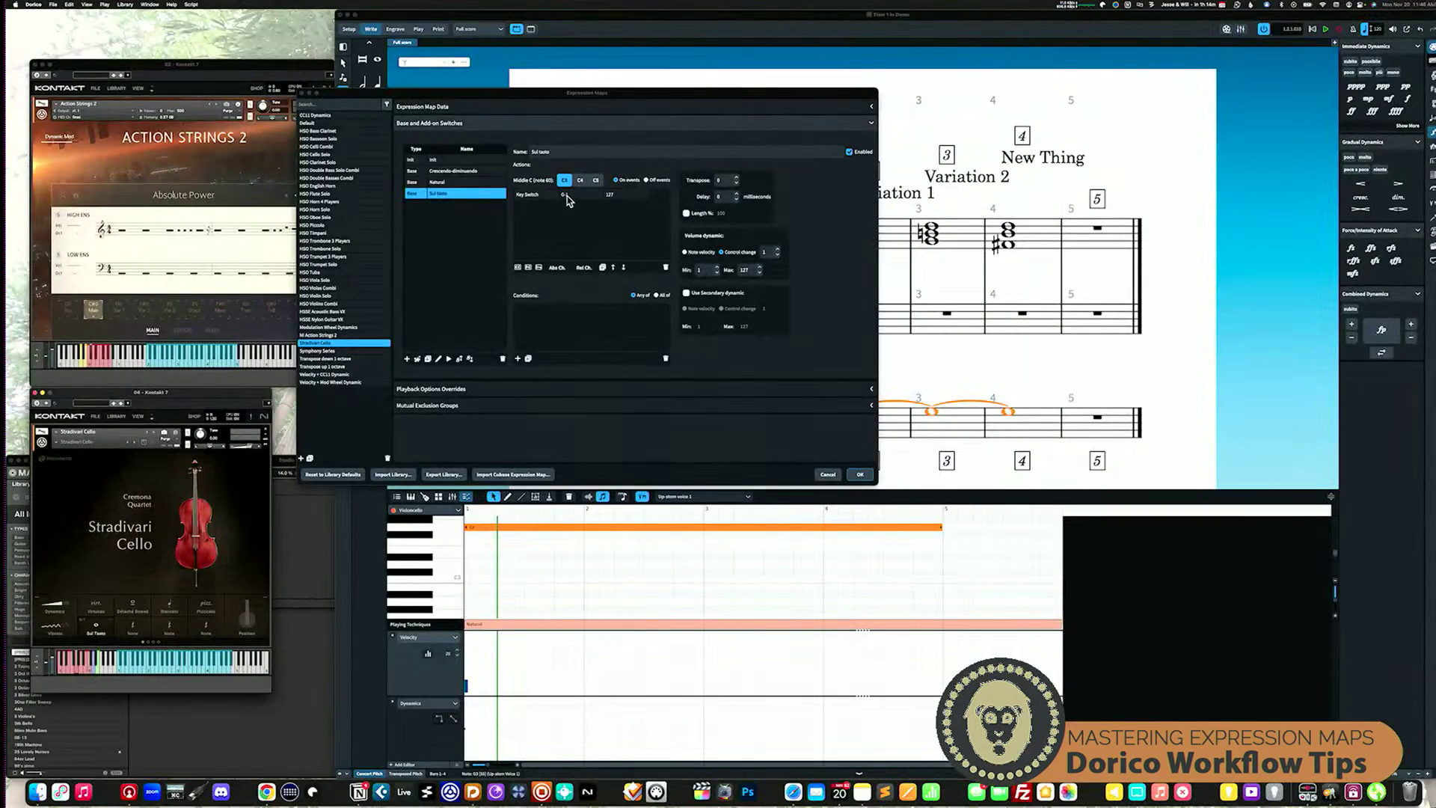
pyautogui.click(449, 211)
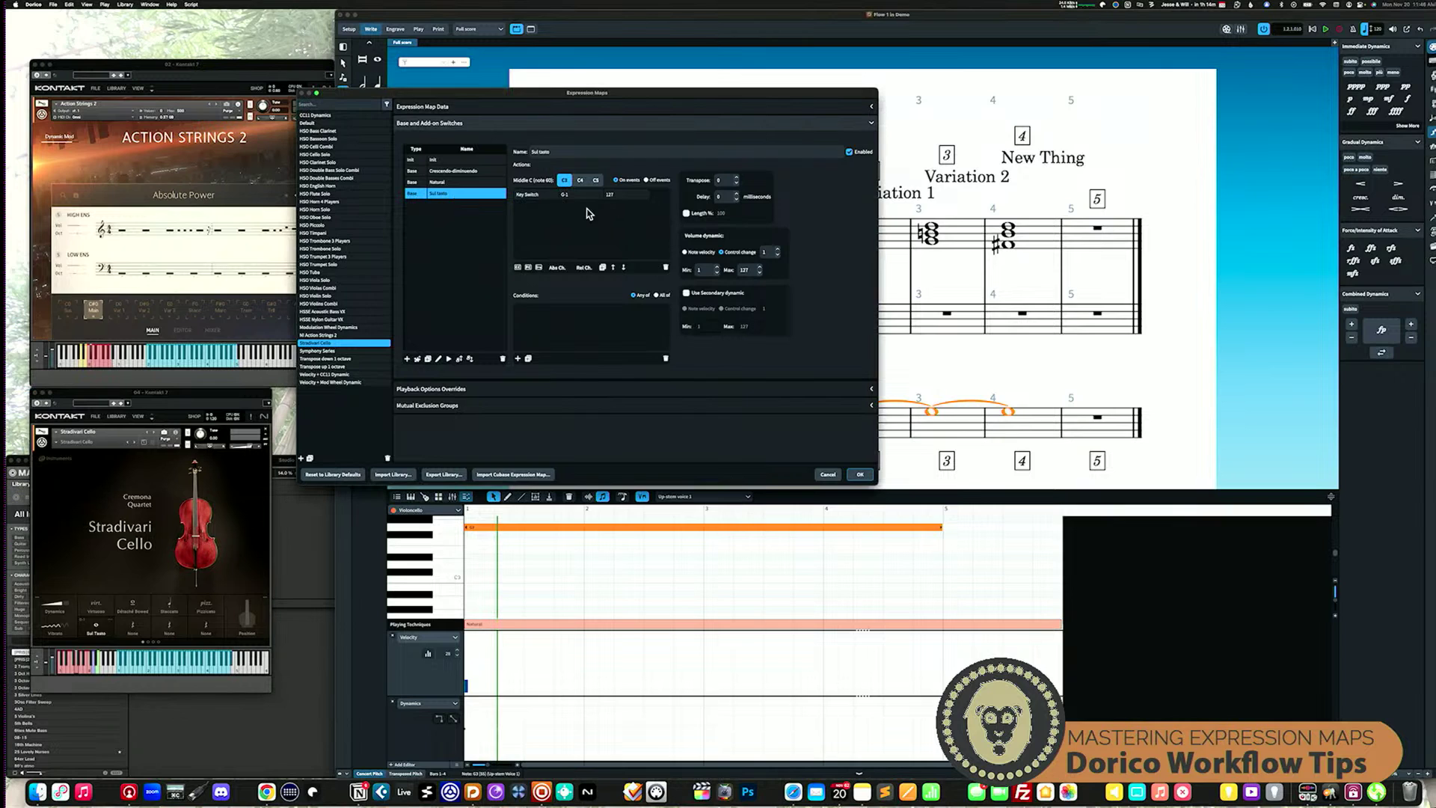
pyautogui.click(860, 474)
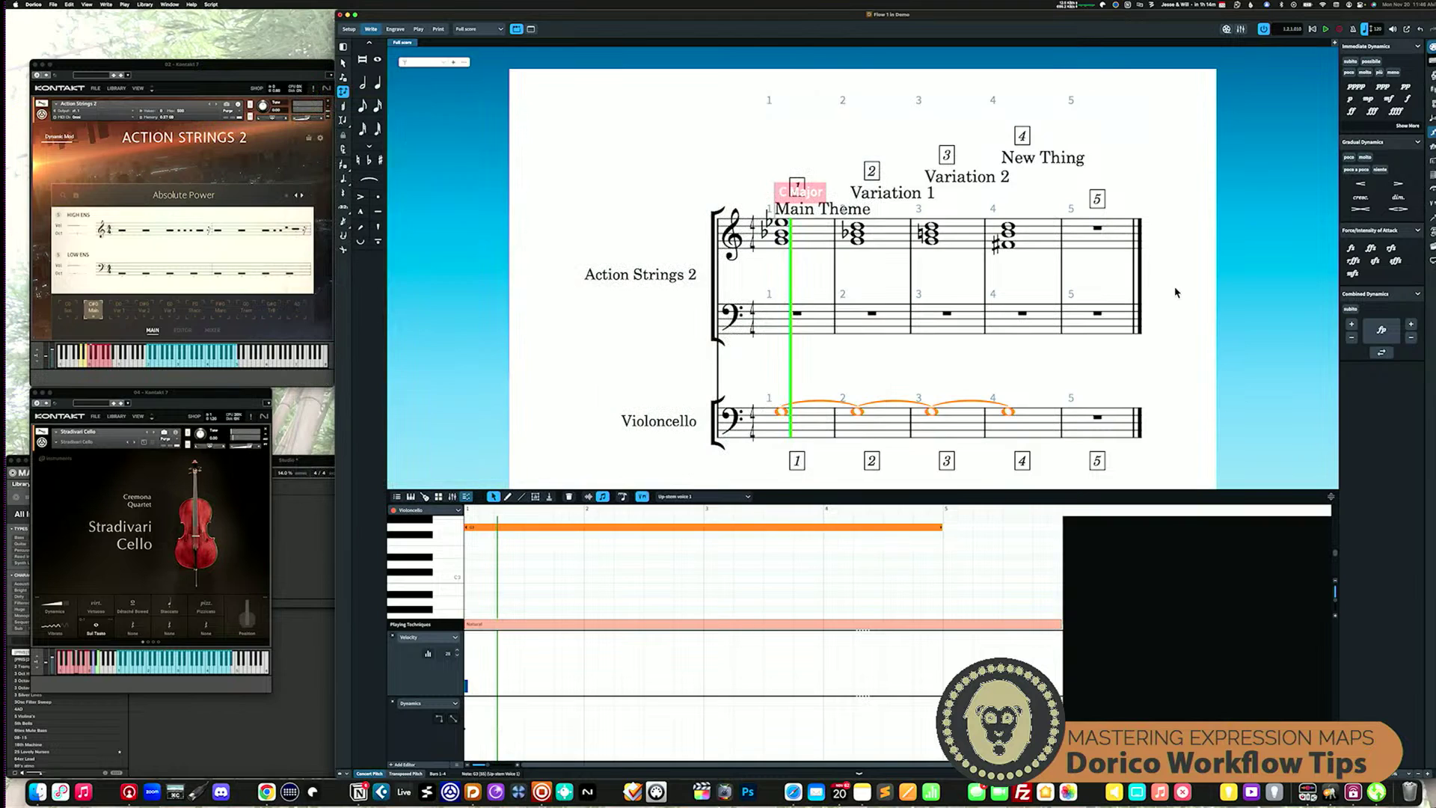
# Add a sul tasto playing technique at the first cello note and play the passage to check the plug-in's articulation and dynamics.
pyautogui.click(1431, 202)
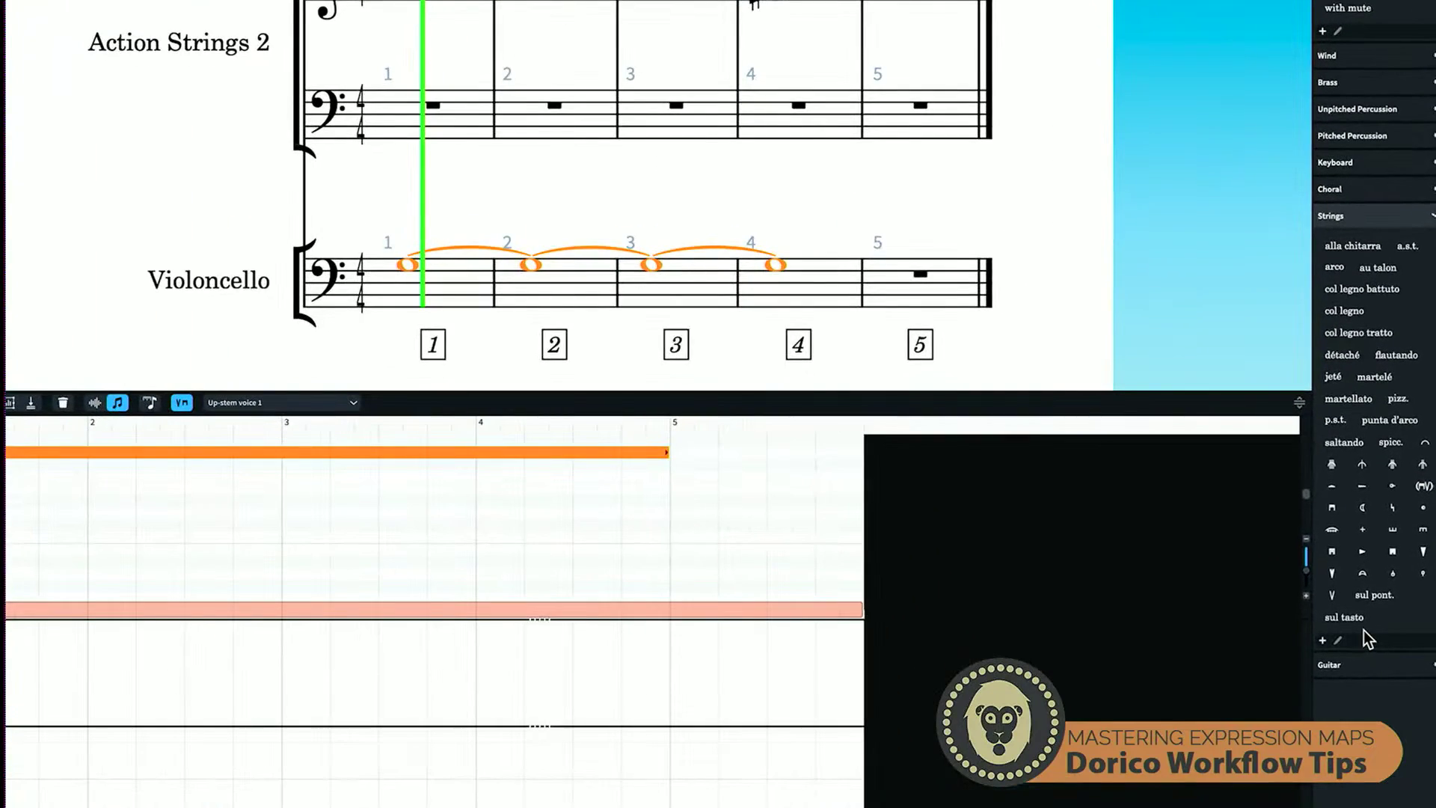
pyautogui.click(1353, 618)
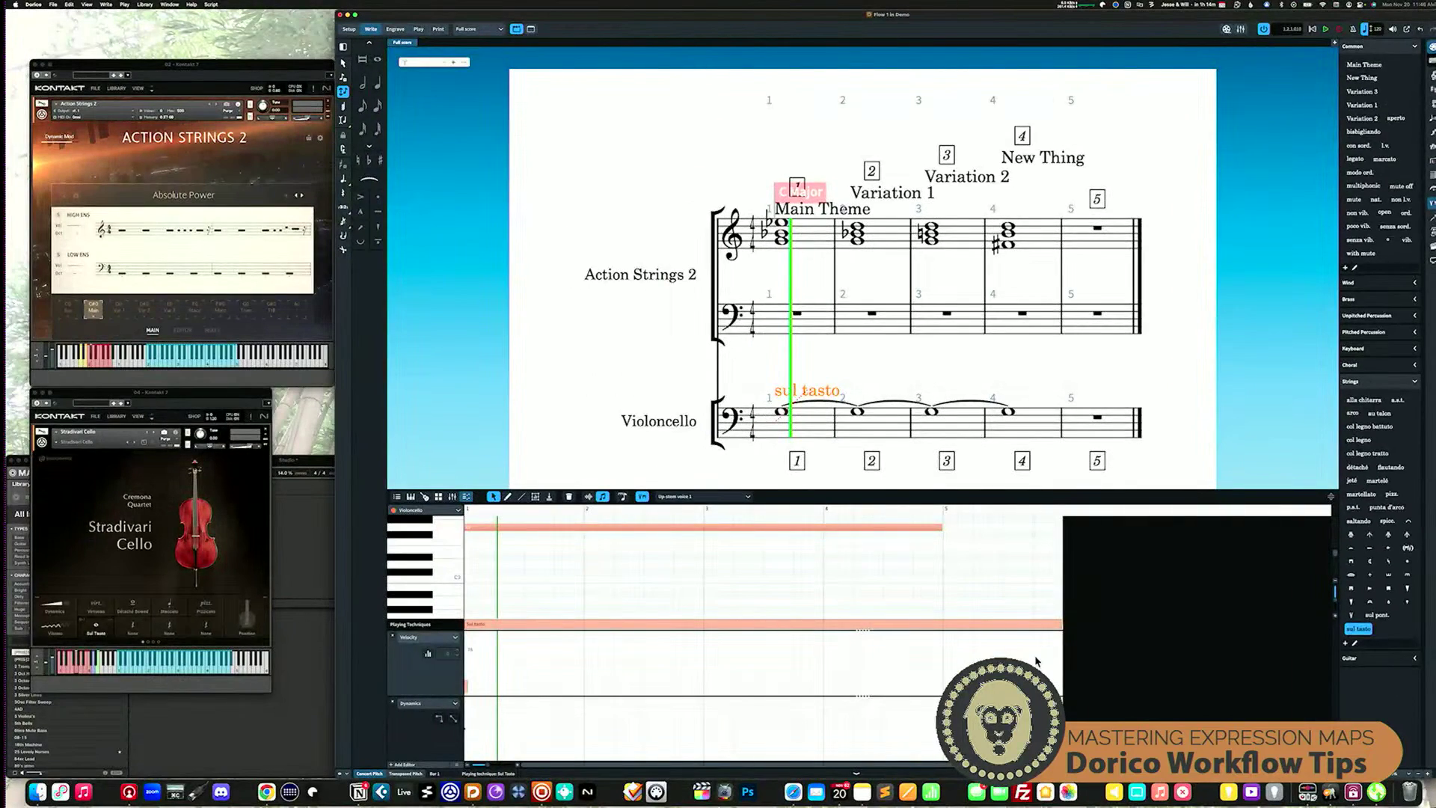
pyautogui.click(780, 413)
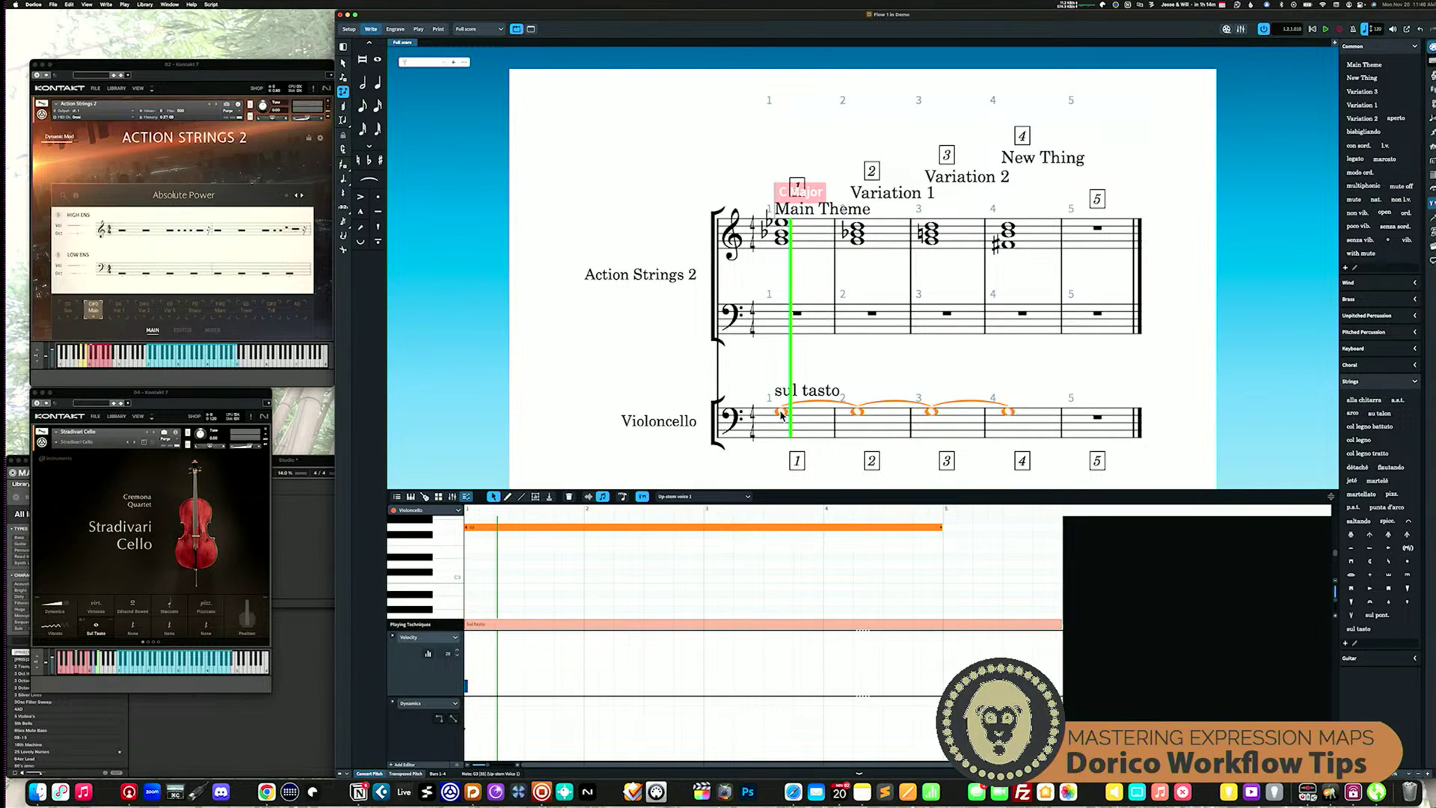
pyautogui.press('space')
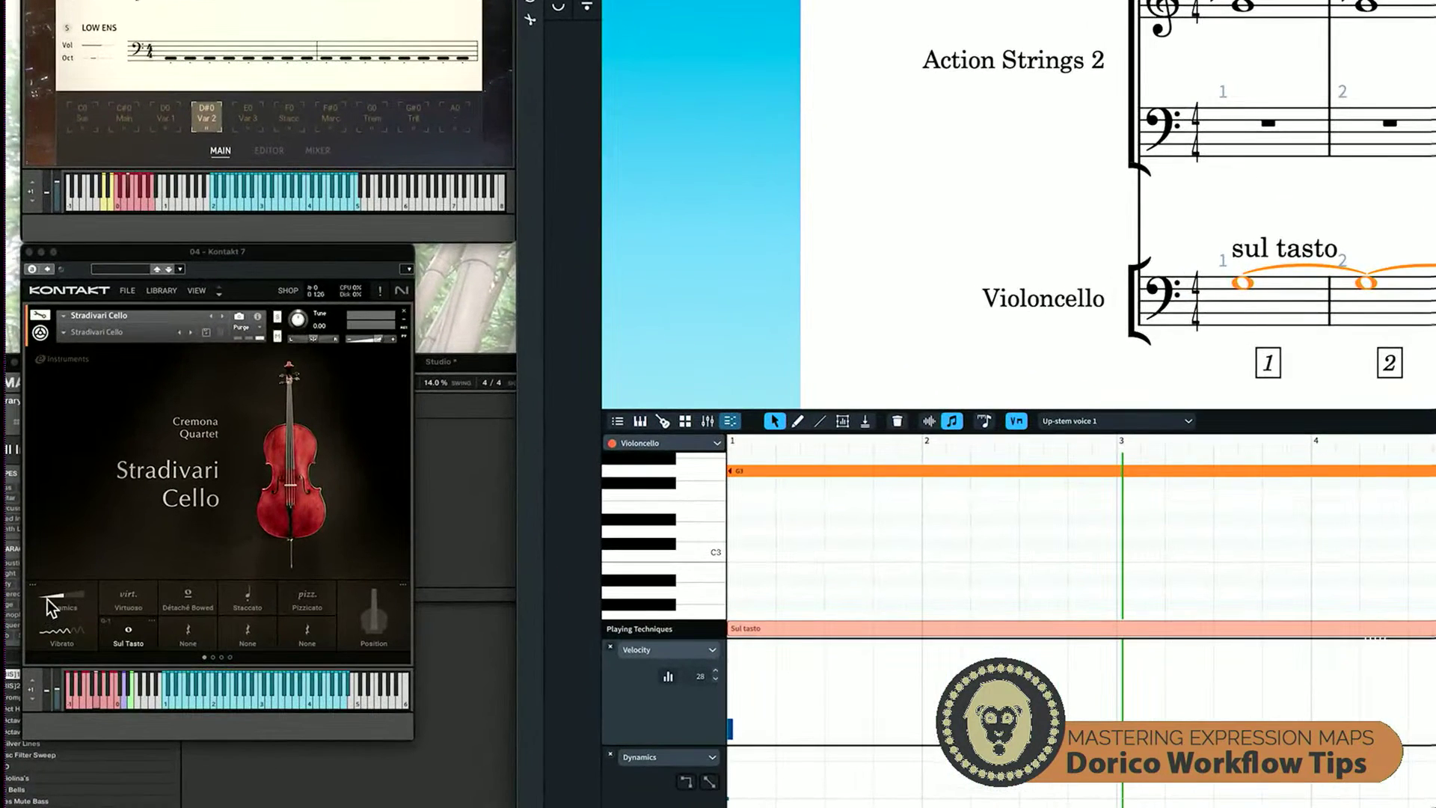
pyautogui.moveTo(47, 599); pyautogui.dragTo(65, 599)
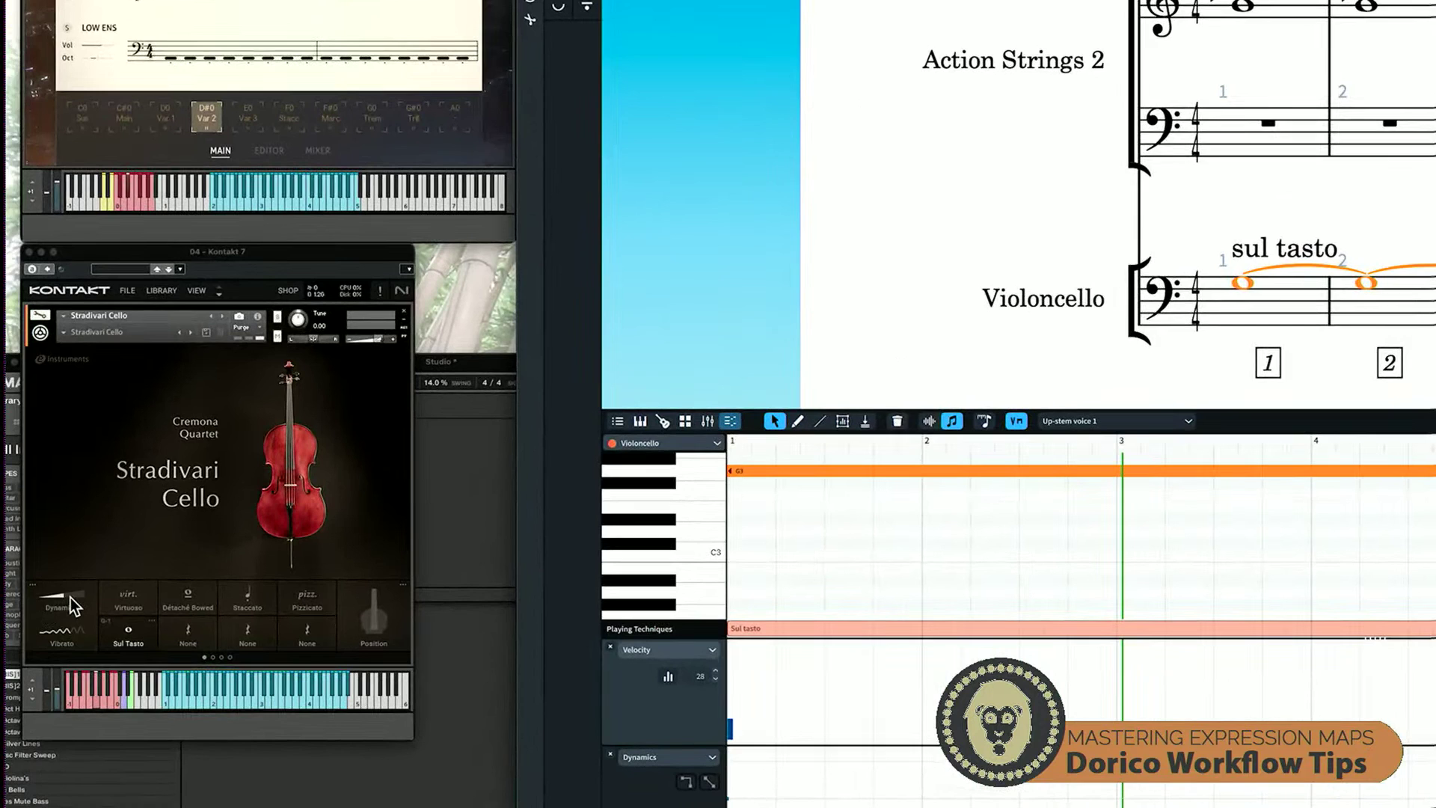
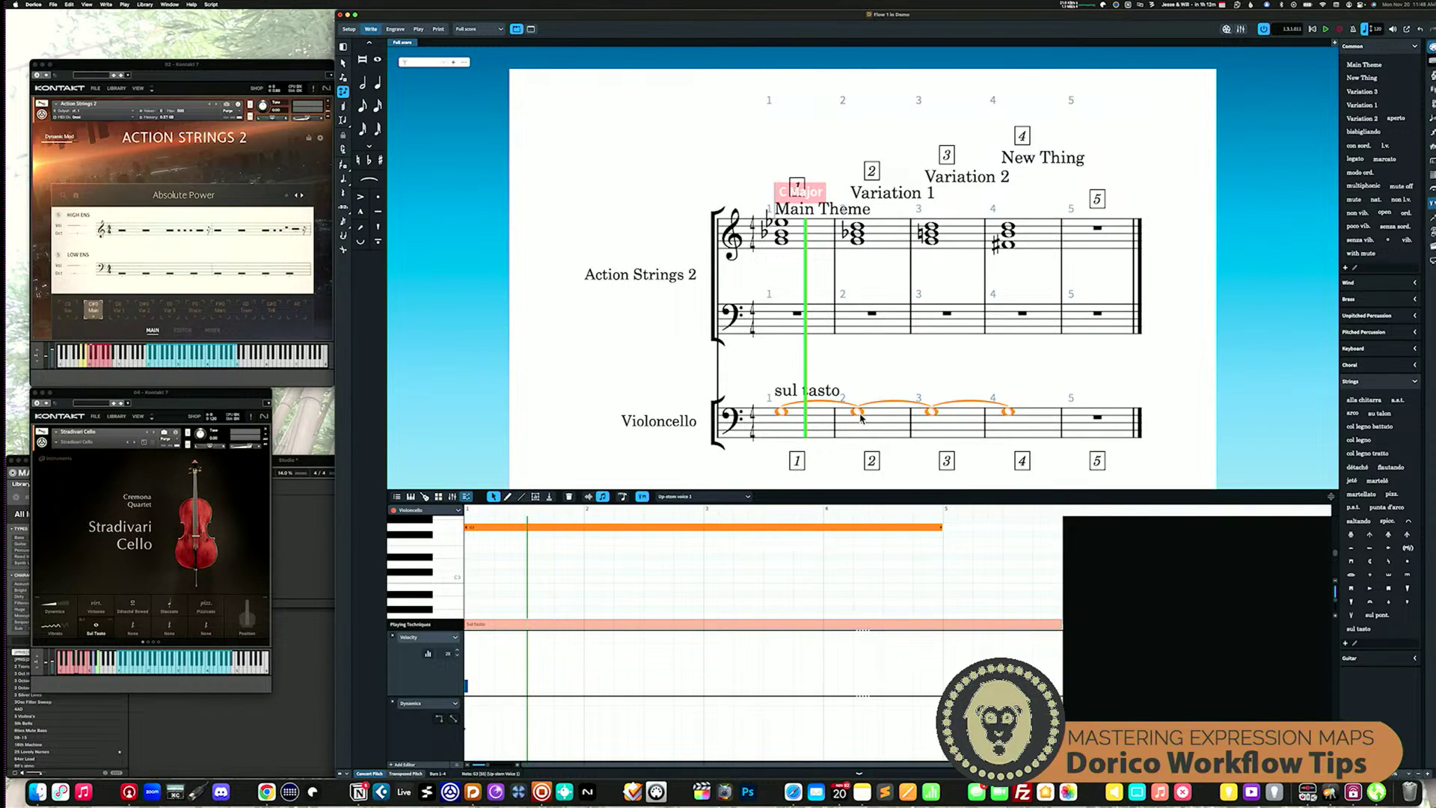
# Add a crescendo from pppp to ffff across the cello passage and play it from the first note.
pyautogui.hotkey('shift', 'd')
pyautogui.press('Return')
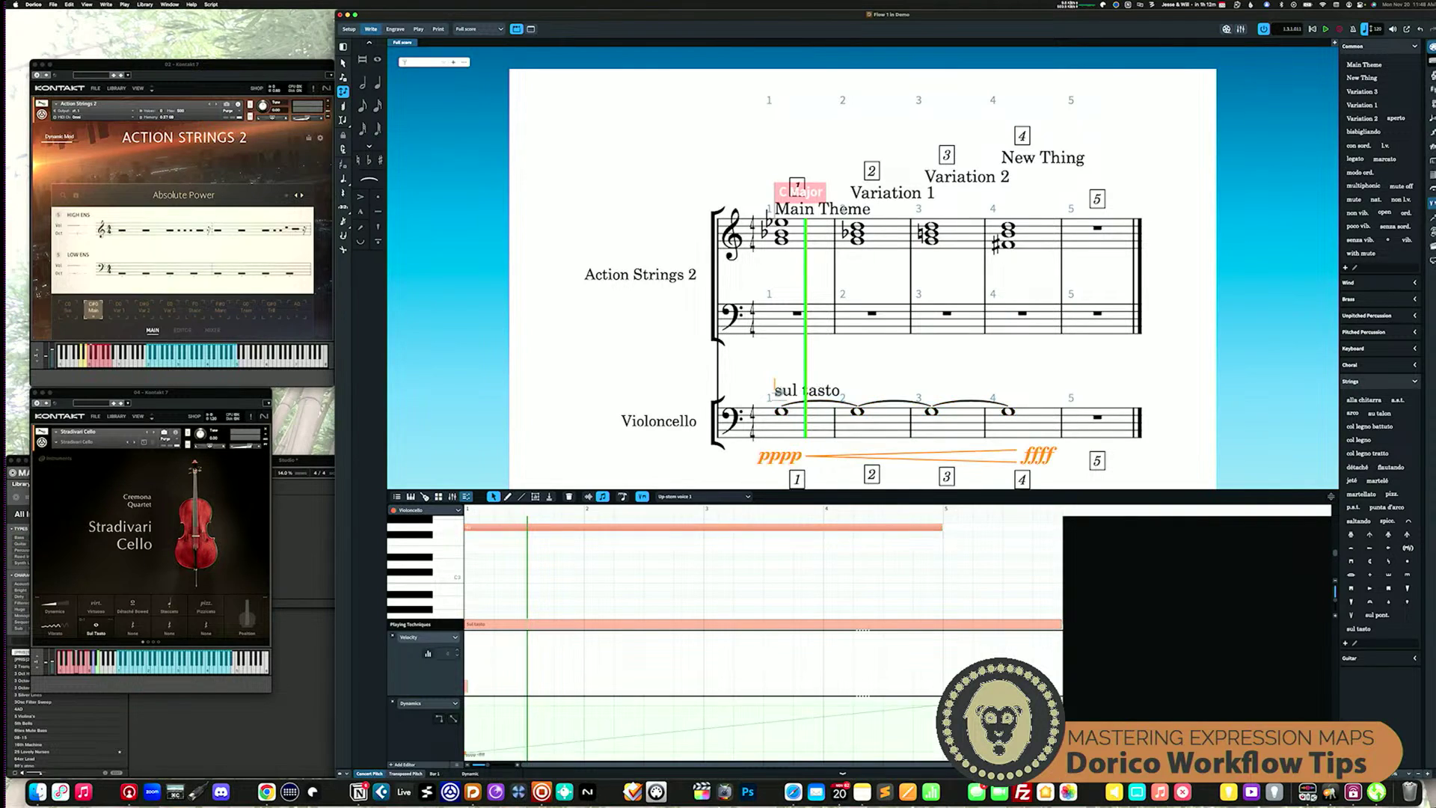
pyautogui.click(782, 414)
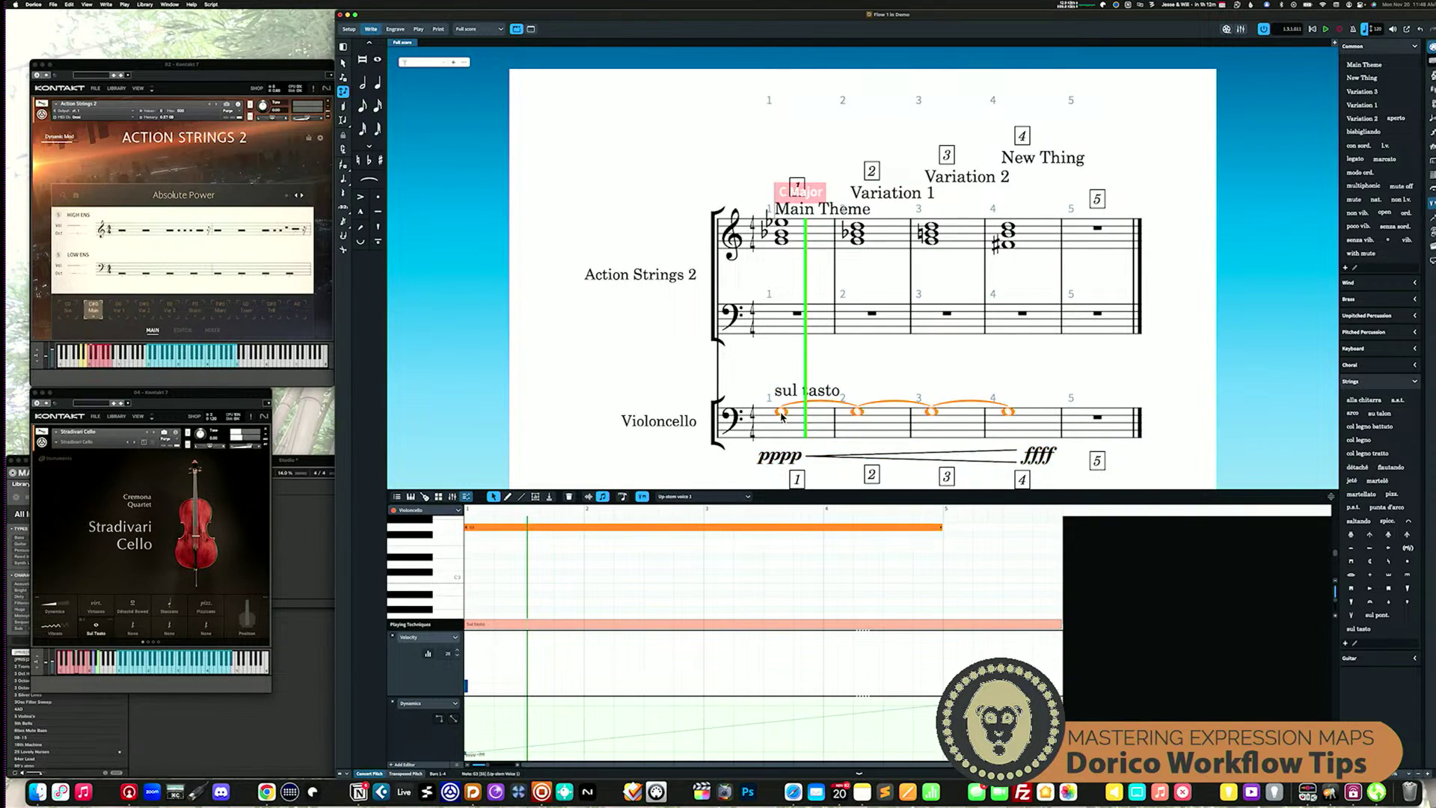
pyautogui.press('space')
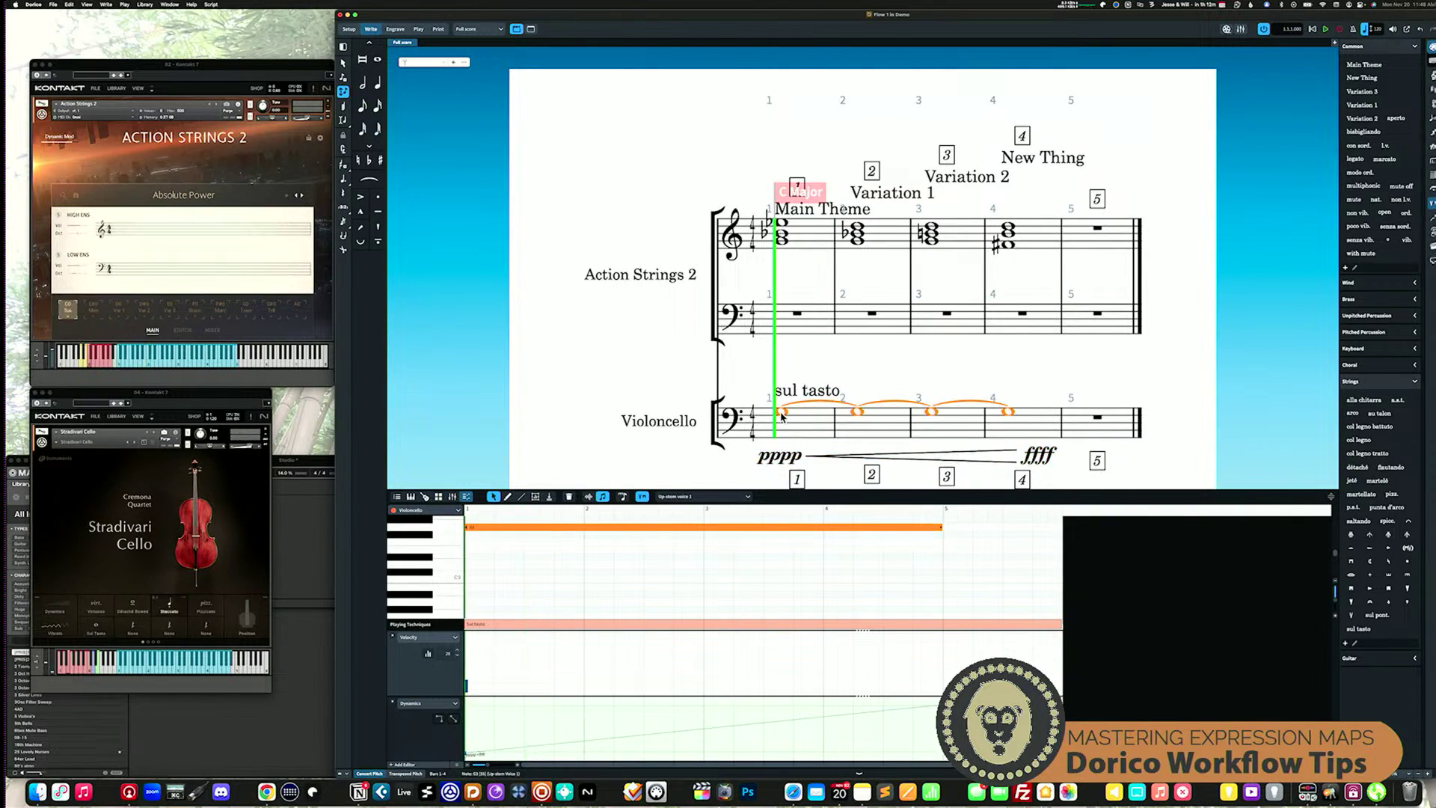
pyautogui.press('space')
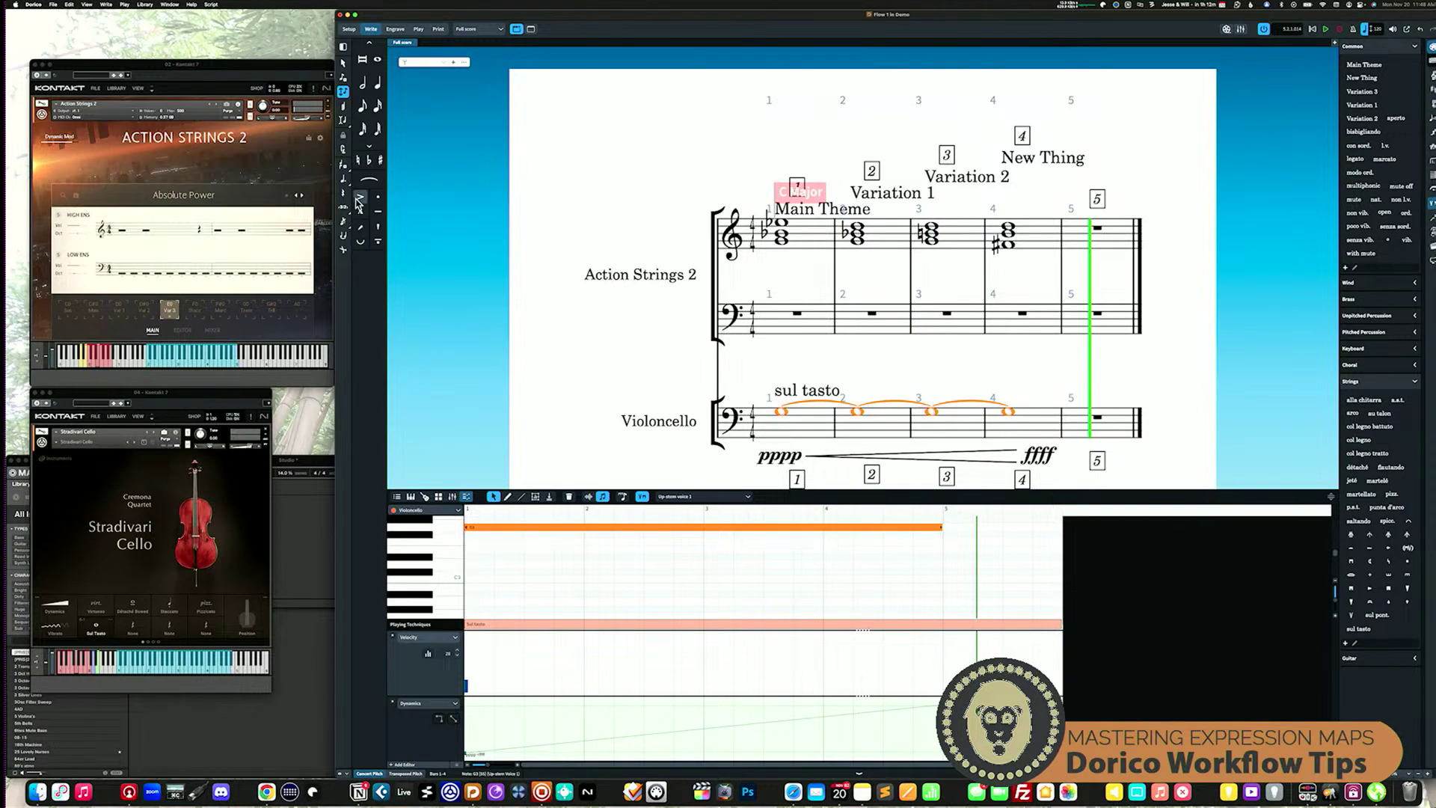
# Set the Sul tasto switch's volume dynamic to Note velocity in the Stradivari Cello expression map and save it.
pyautogui.click(137, 6)
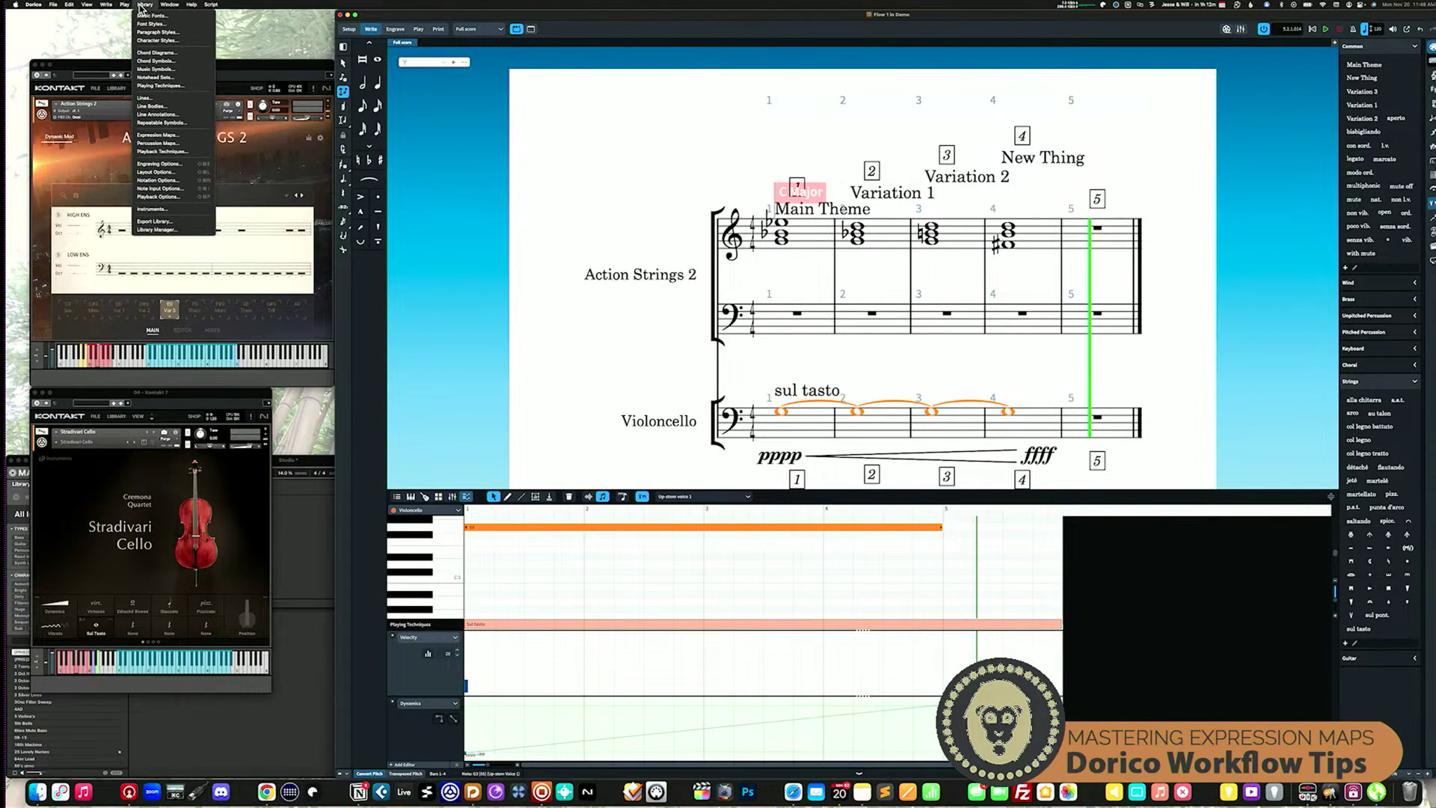
pyautogui.click(174, 135)
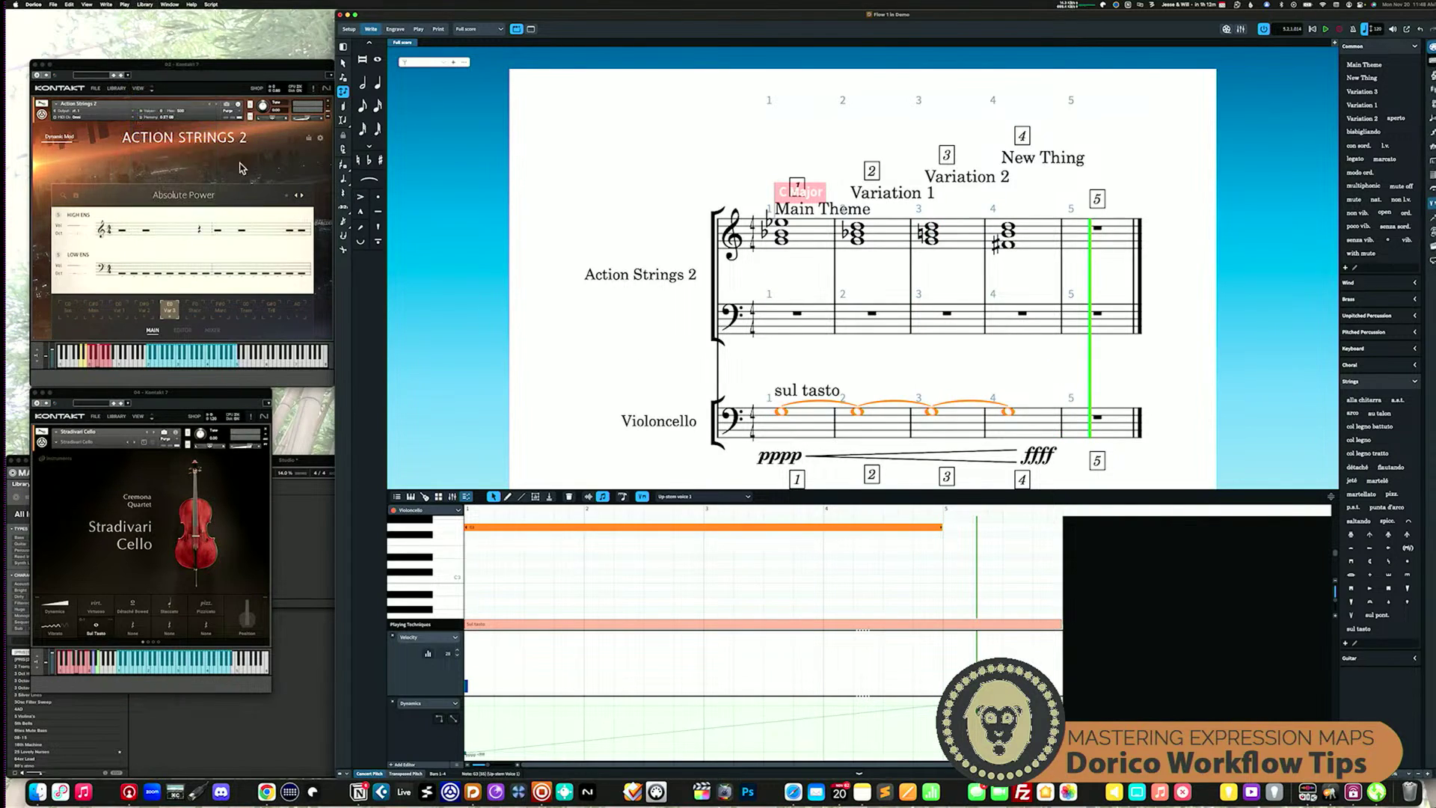
pyautogui.click(446, 183)
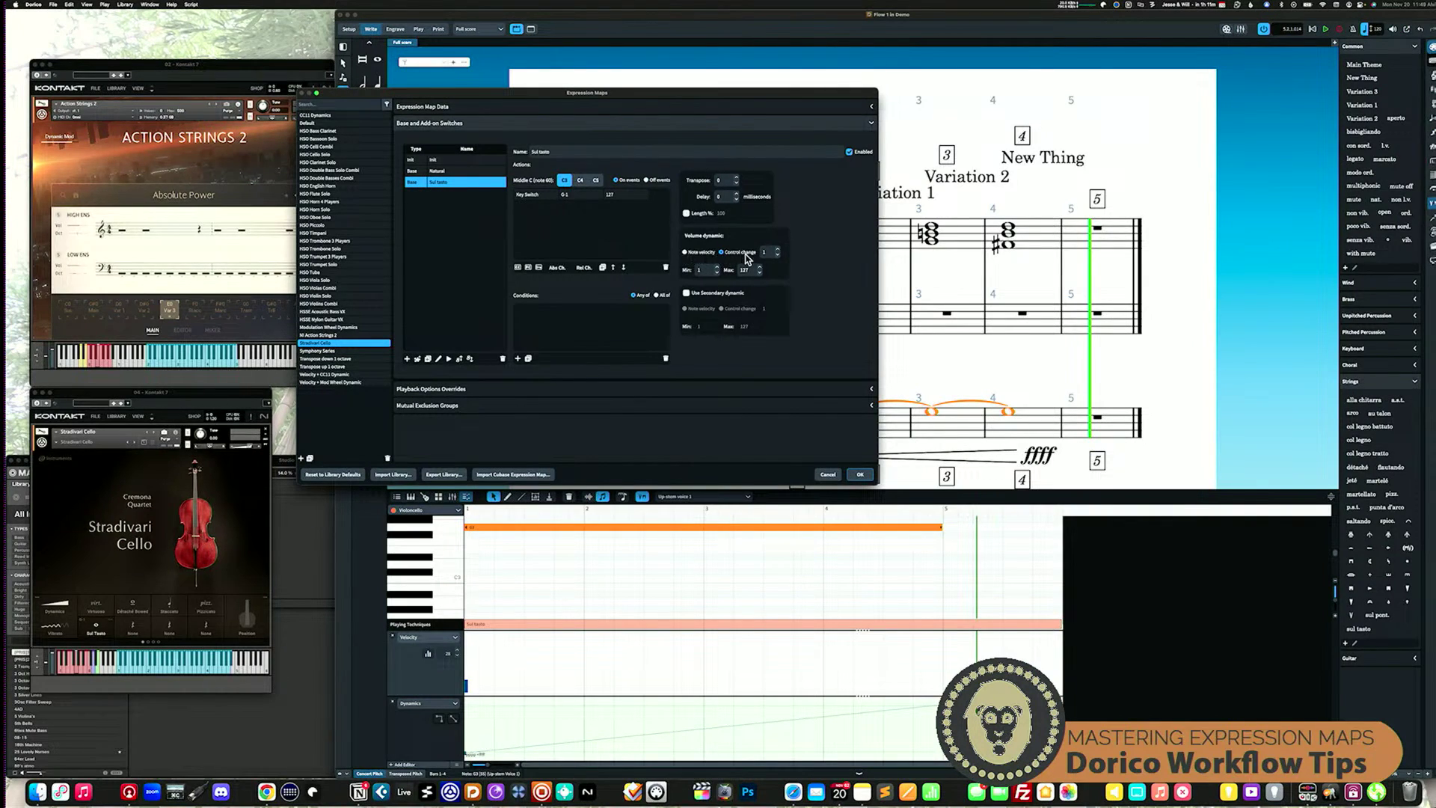
pyautogui.click(684, 253)
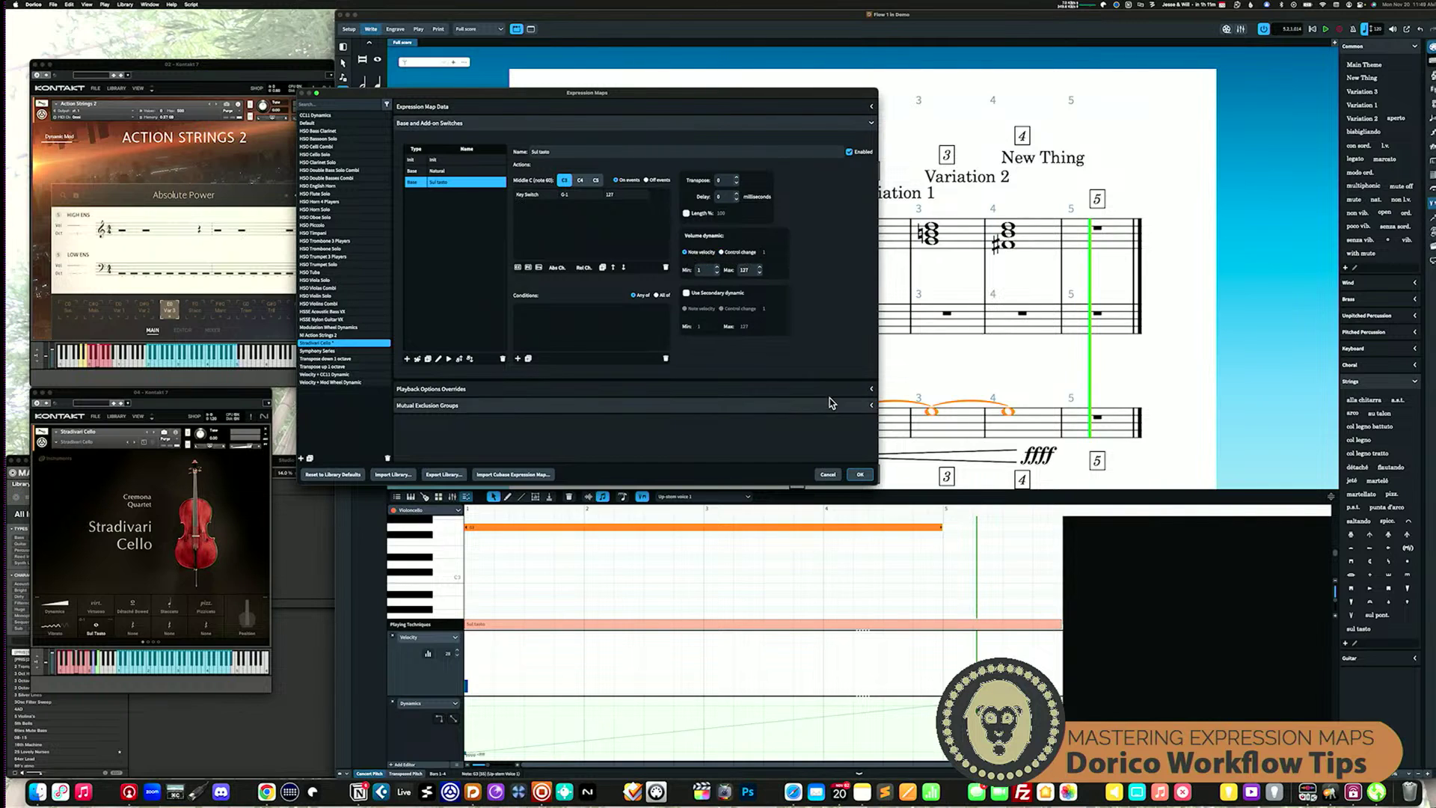
pyautogui.click(860, 475)
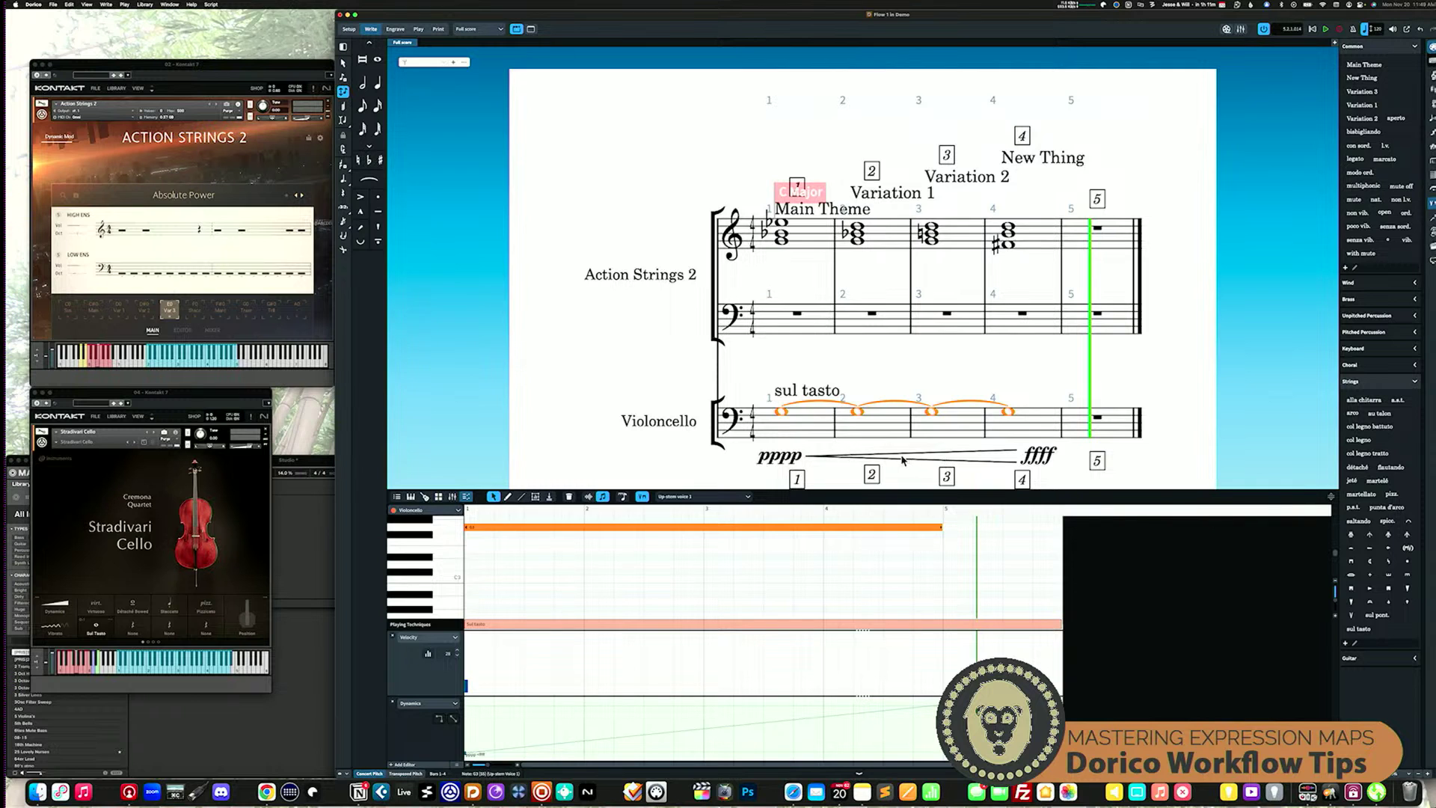
# Lower the Stradivari Cello plug-in's Dynamics control and play the cello passage from its first note to test the velocity-based dynamics.
pyautogui.click(782, 416)
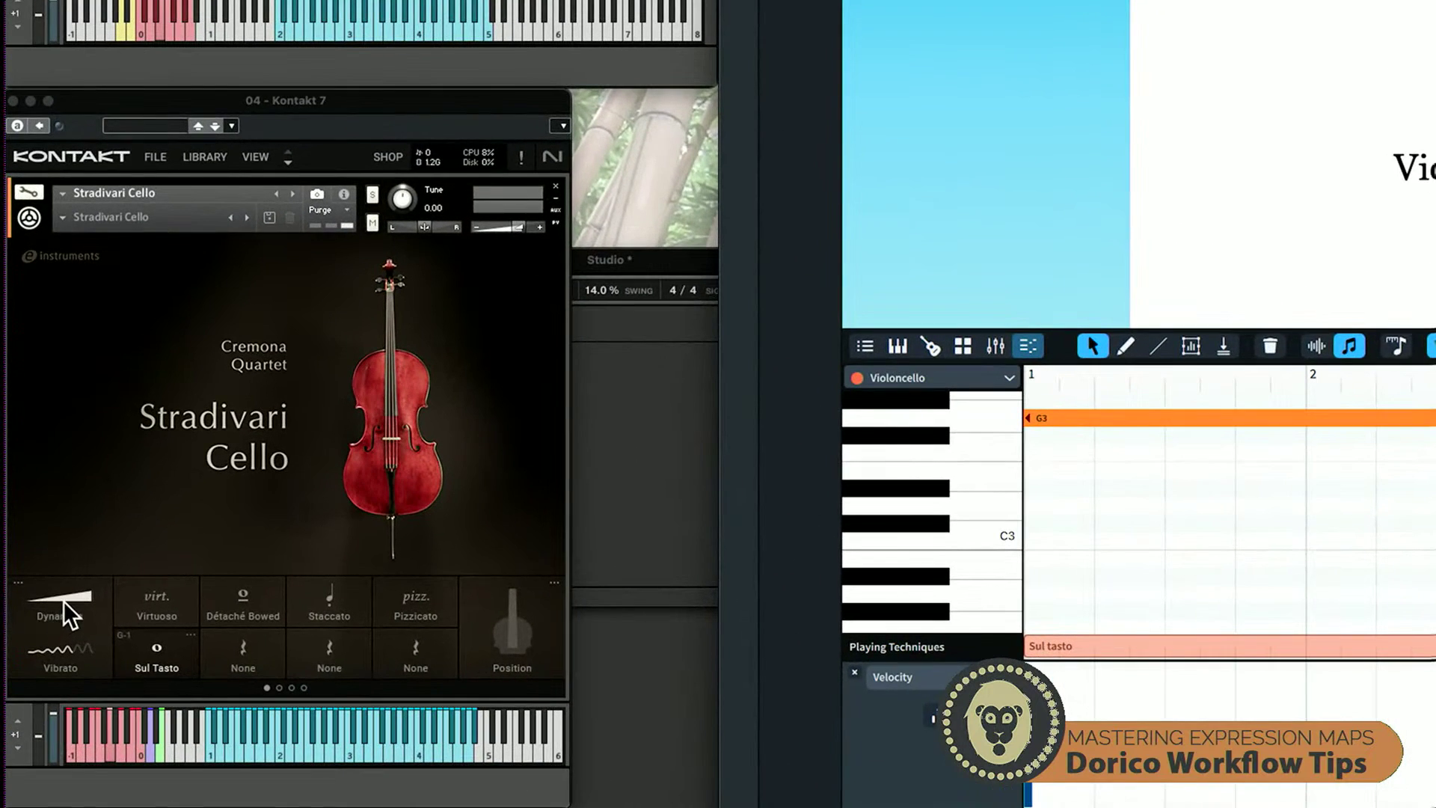
pyautogui.click(55, 604)
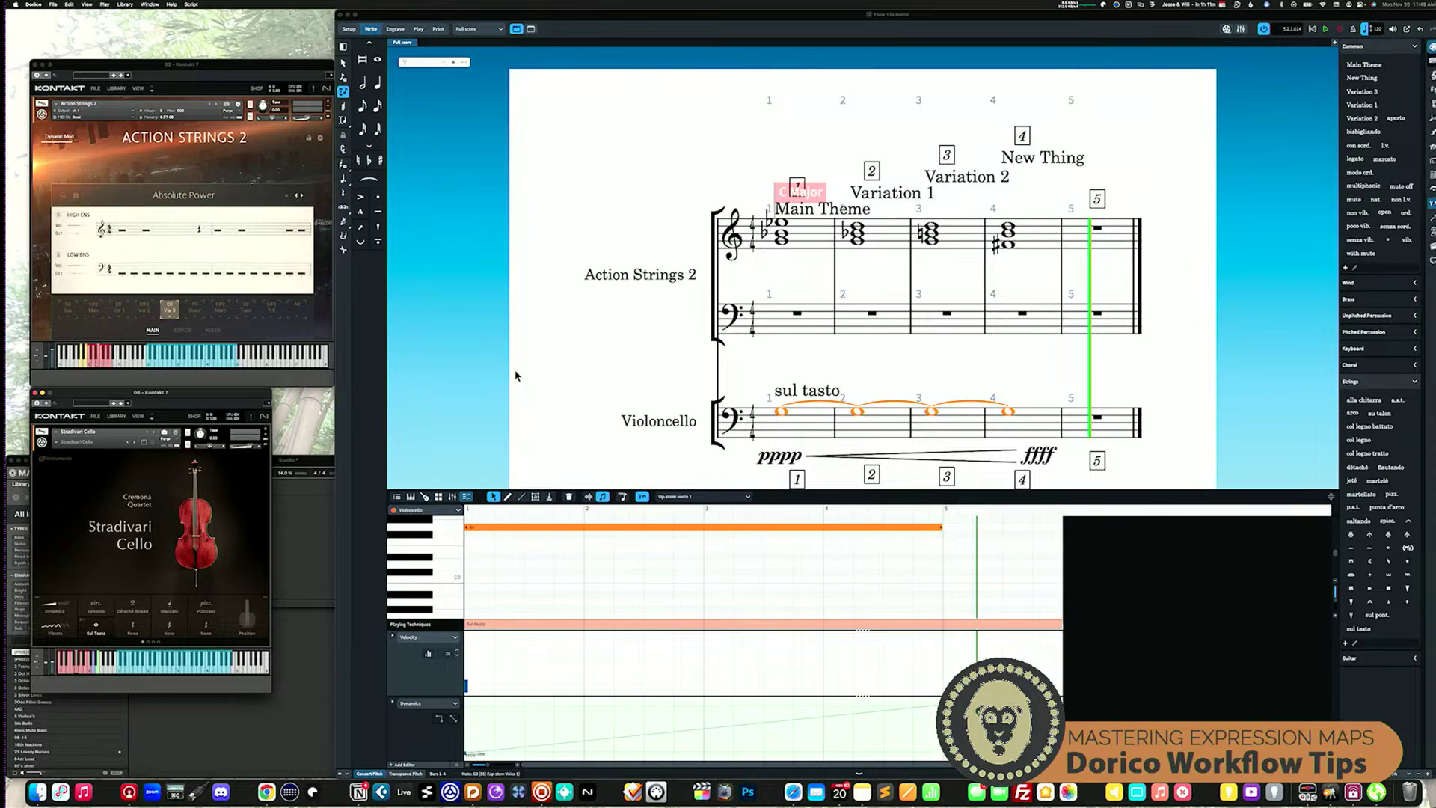
pyautogui.click(782, 415)
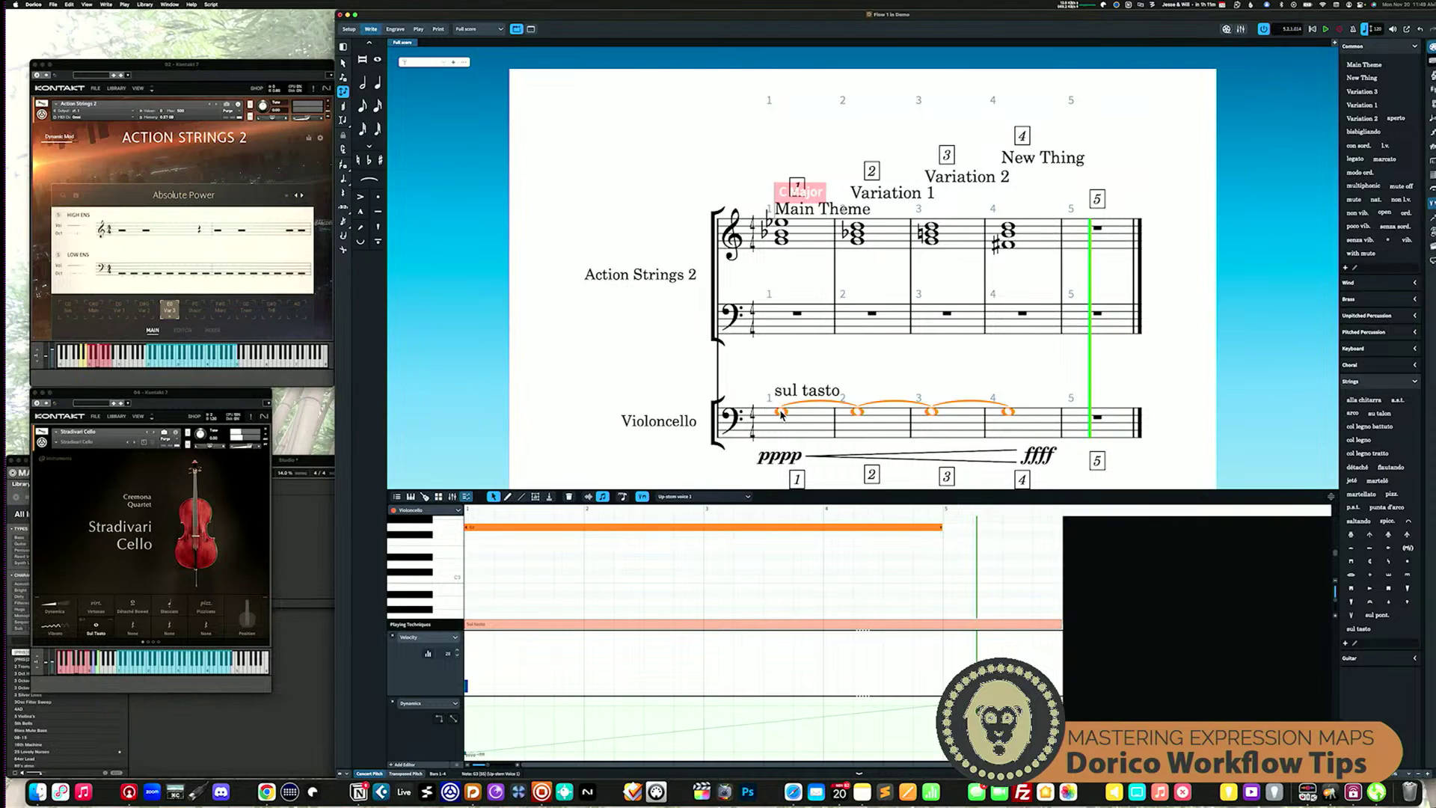
pyautogui.press('p')
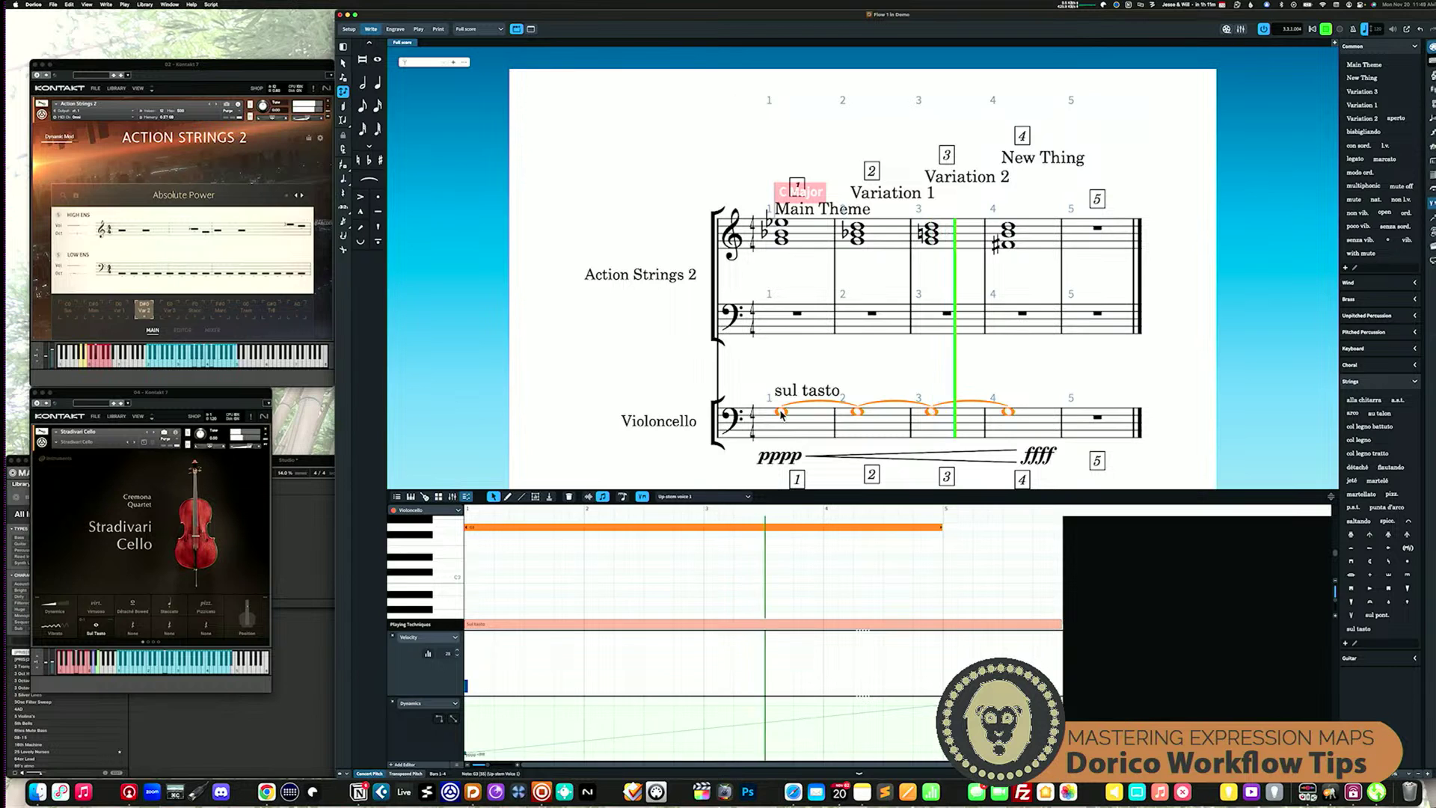
pyautogui.press('space')
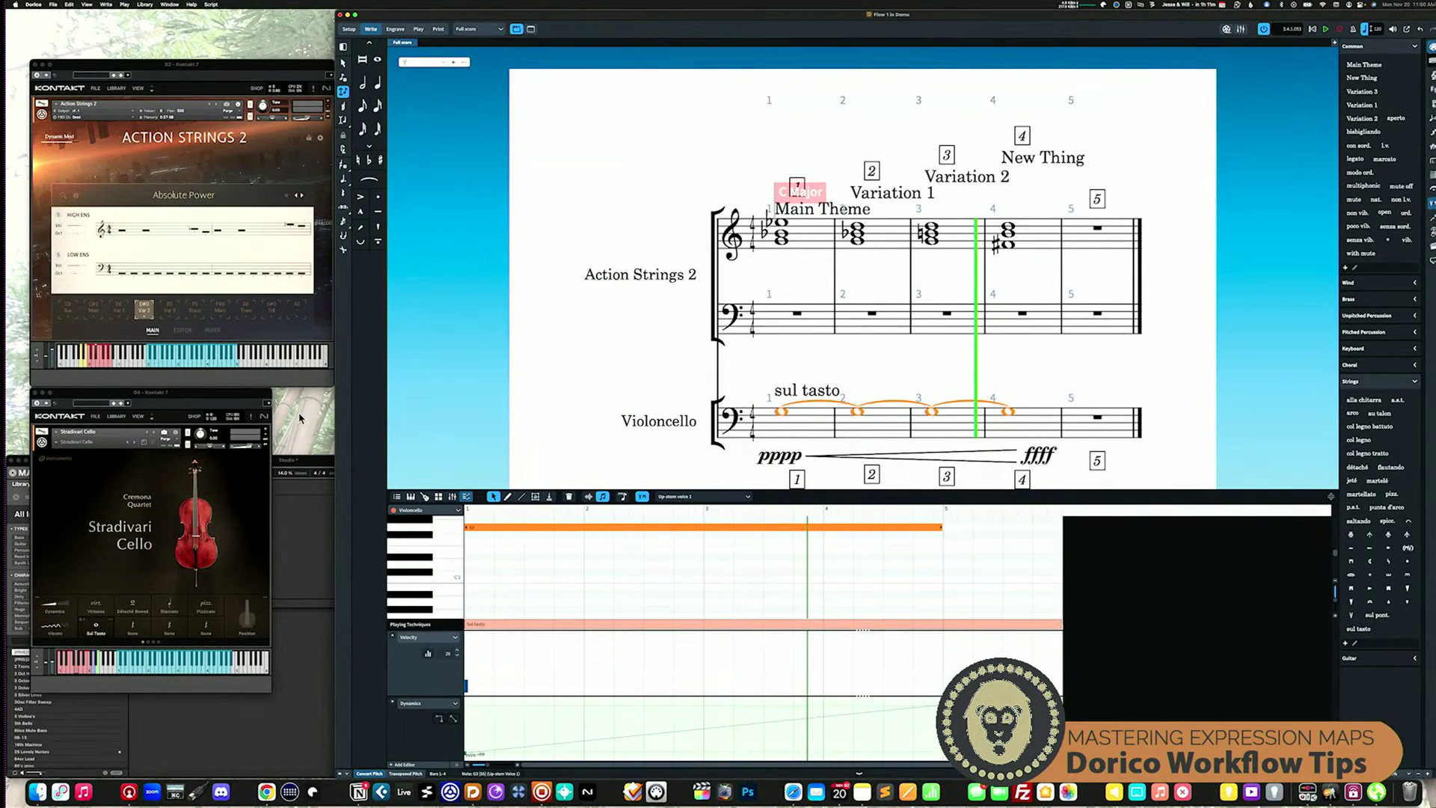
# Set the Sul tasto switch's volume dynamic to Control change, save the expression map, and replay the cello crescendo.
pyautogui.click(145, 4)
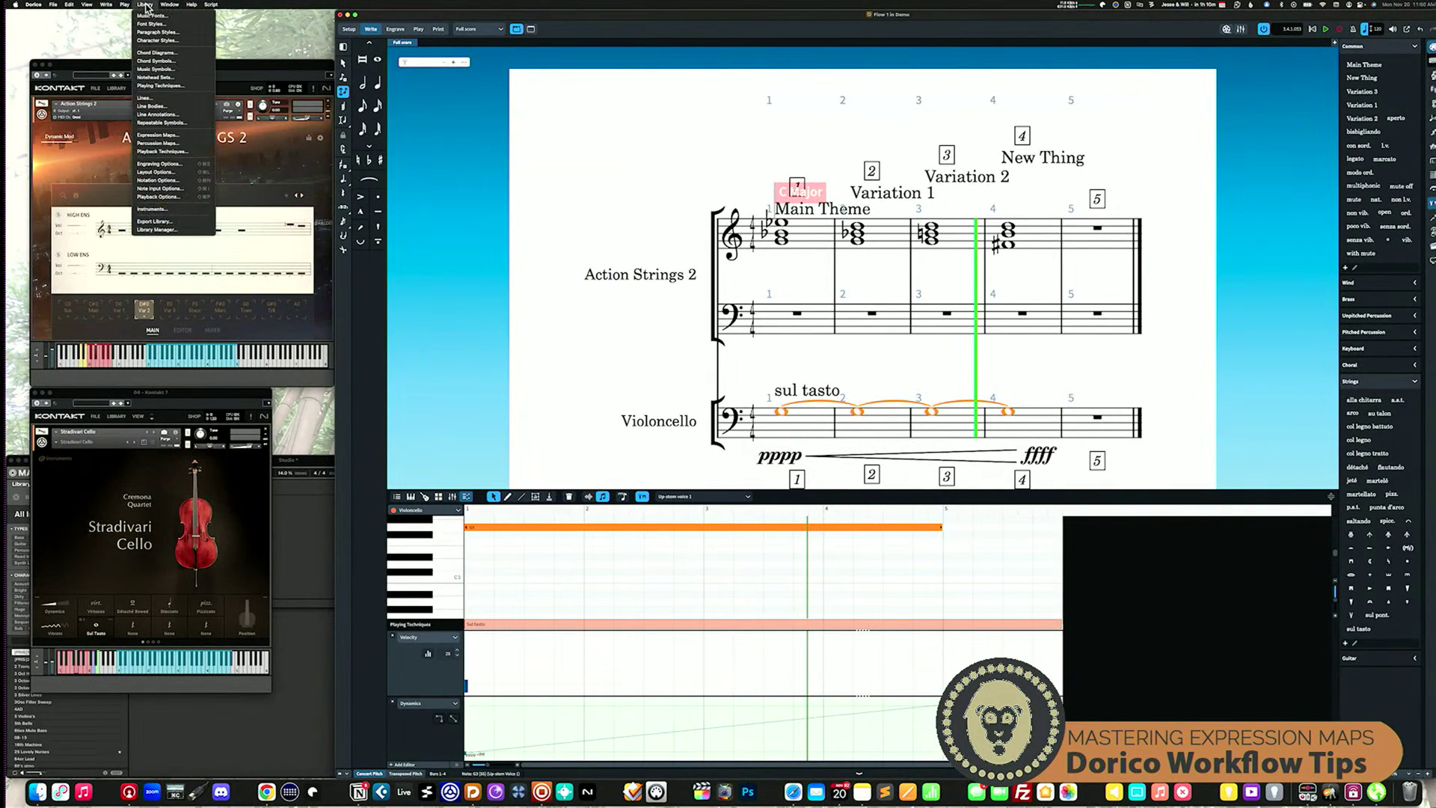
pyautogui.click(171, 135)
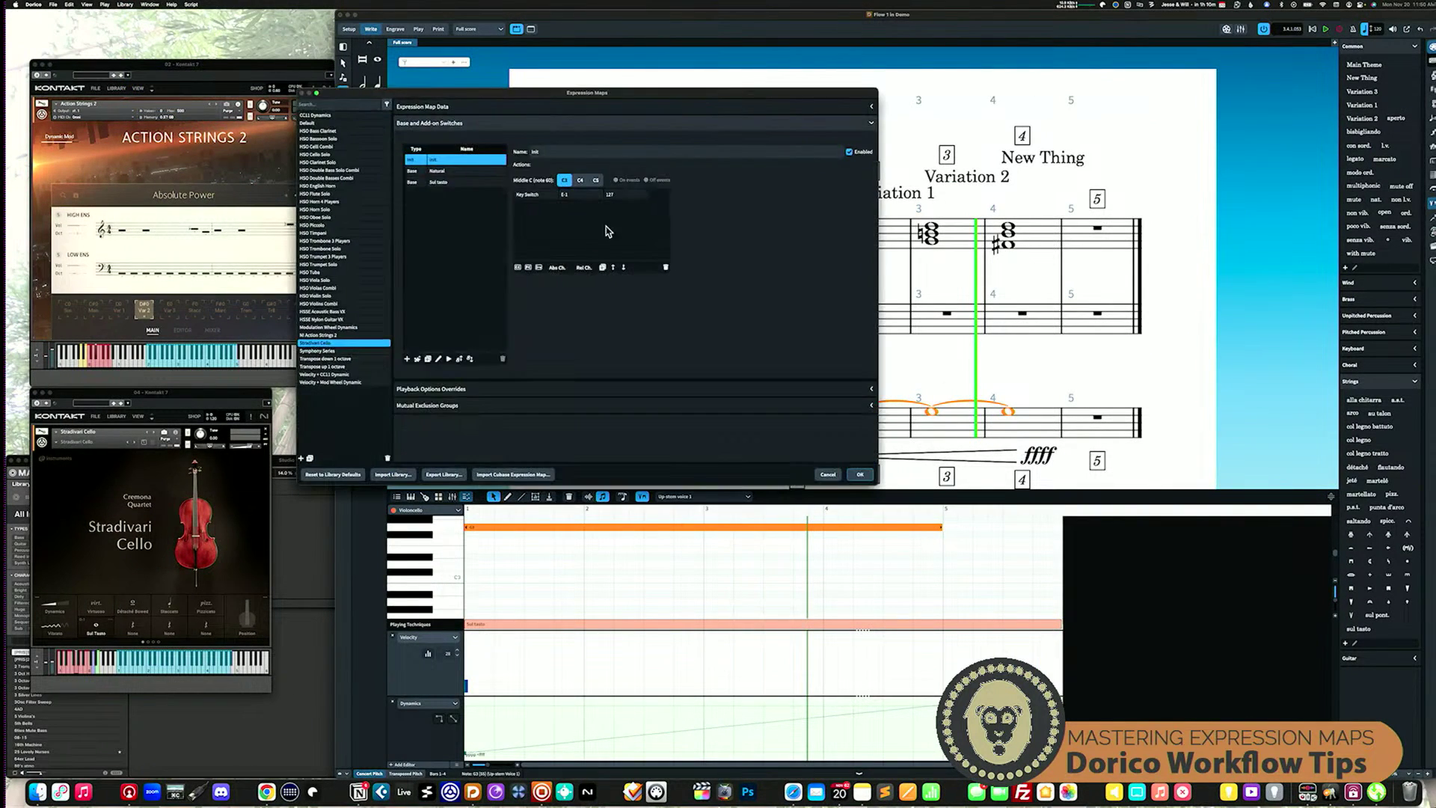
pyautogui.click(462, 183)
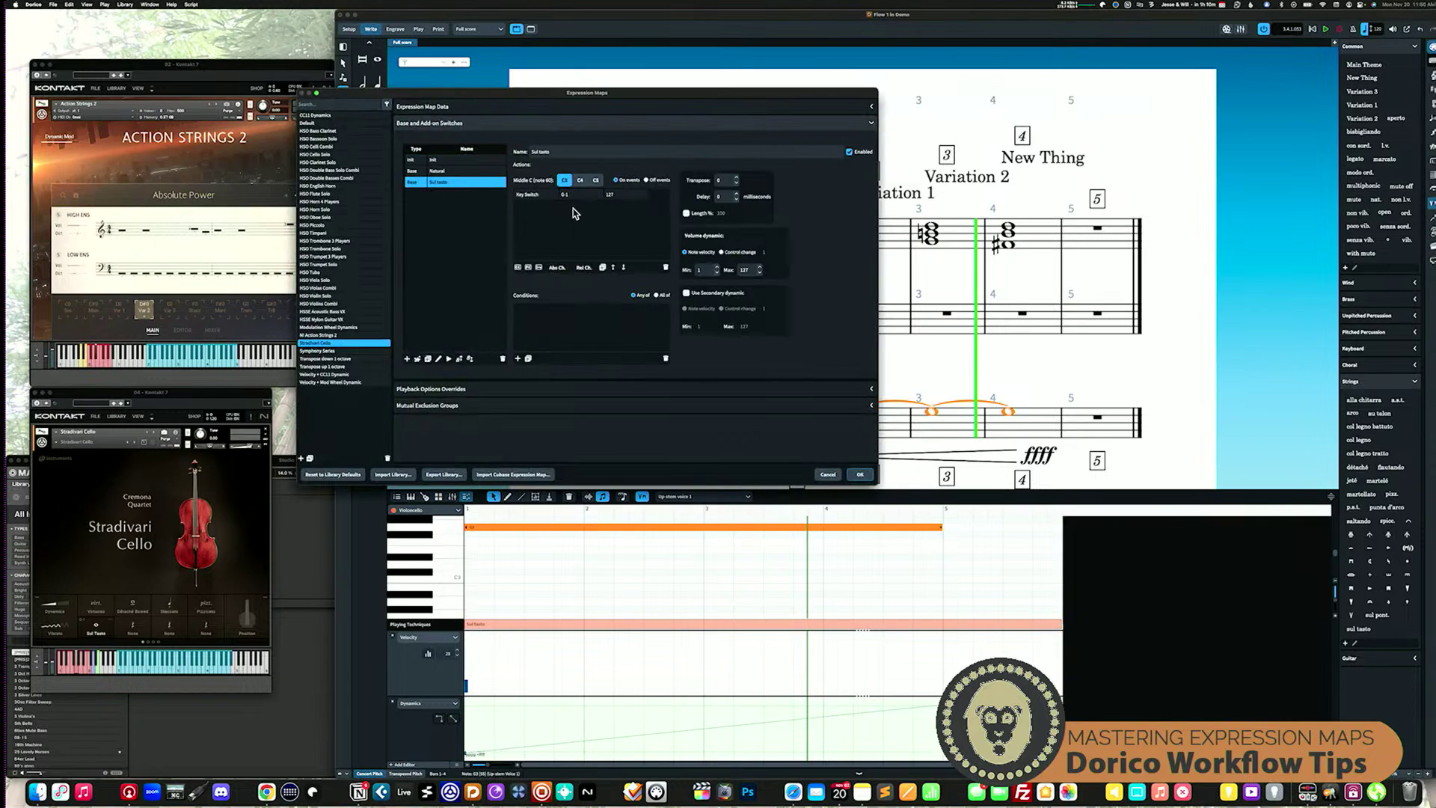
pyautogui.click(721, 252)
pyautogui.click(861, 476)
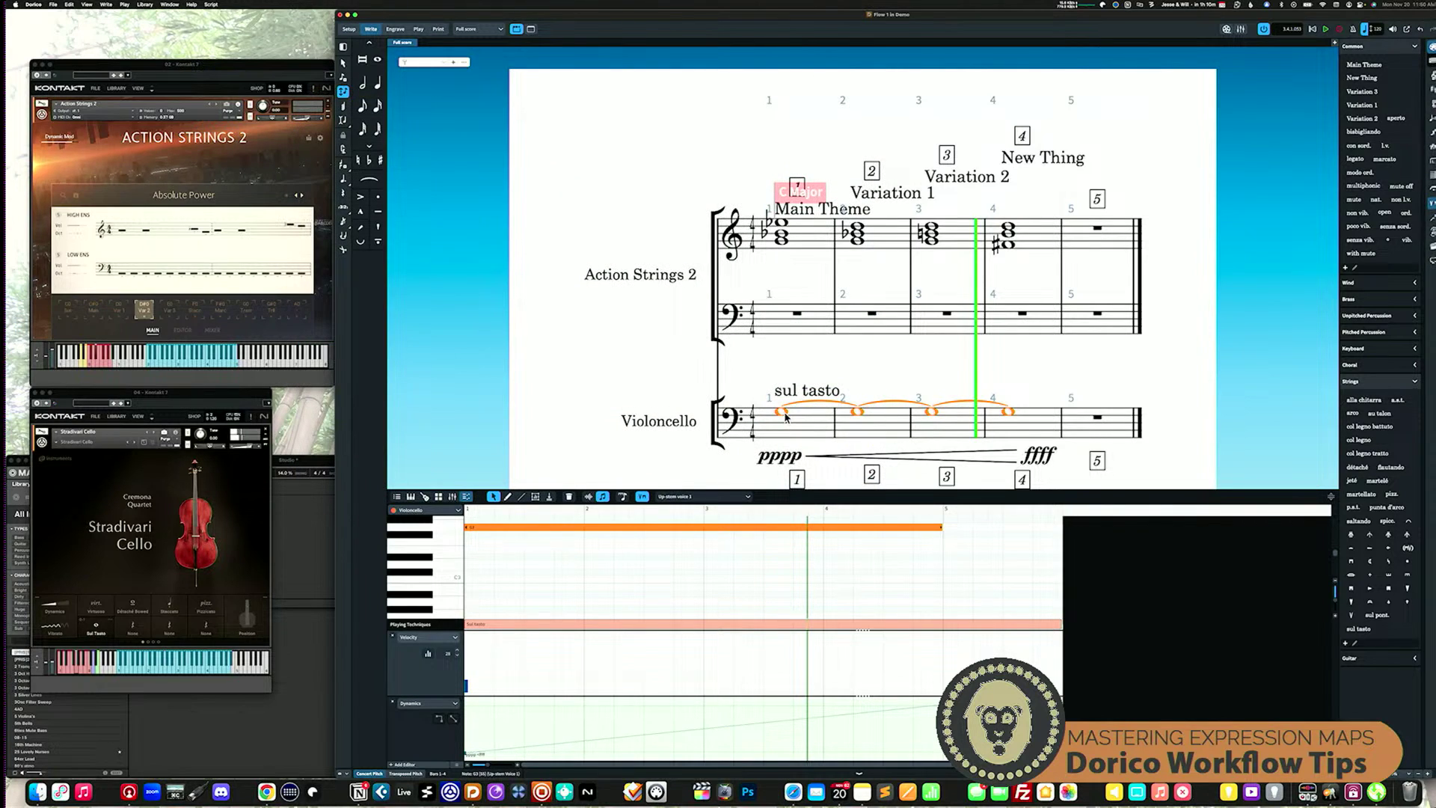
pyautogui.press('space')
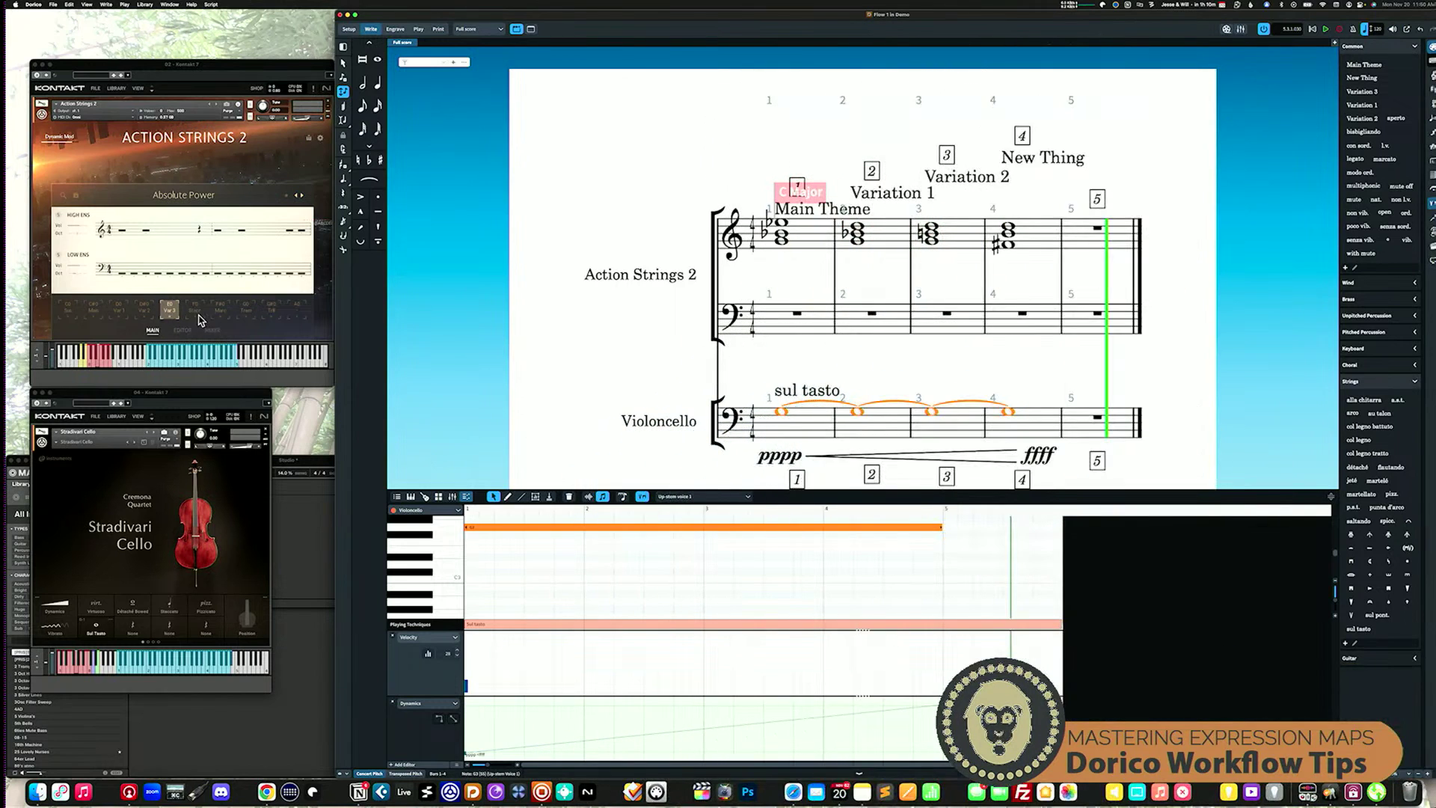
# Add a Marcato + Sul tasto base switch to the Stradivari Cello expression map, with its volume dynamic set to Control change, and save.
pyautogui.click(144, 5)
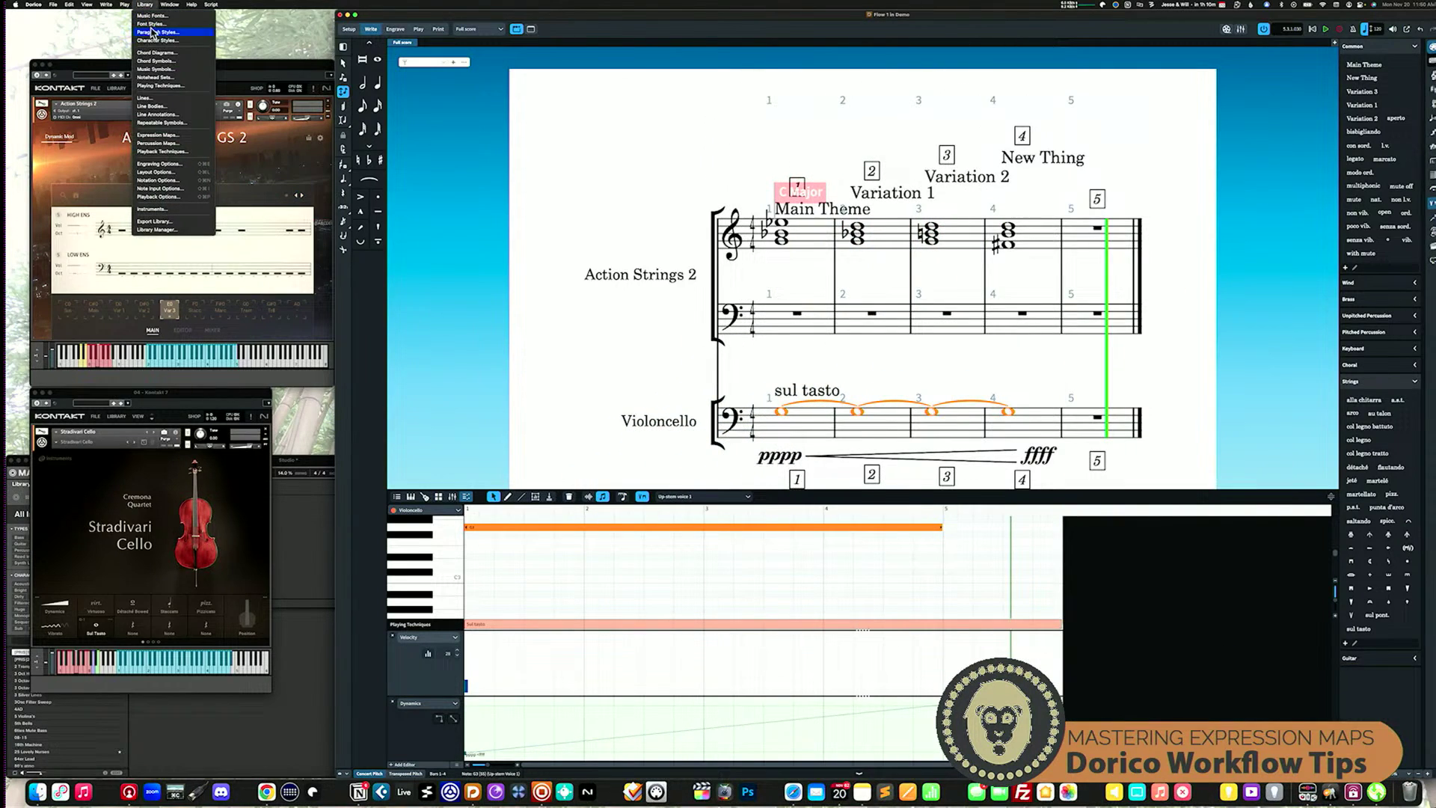
pyautogui.click(181, 135)
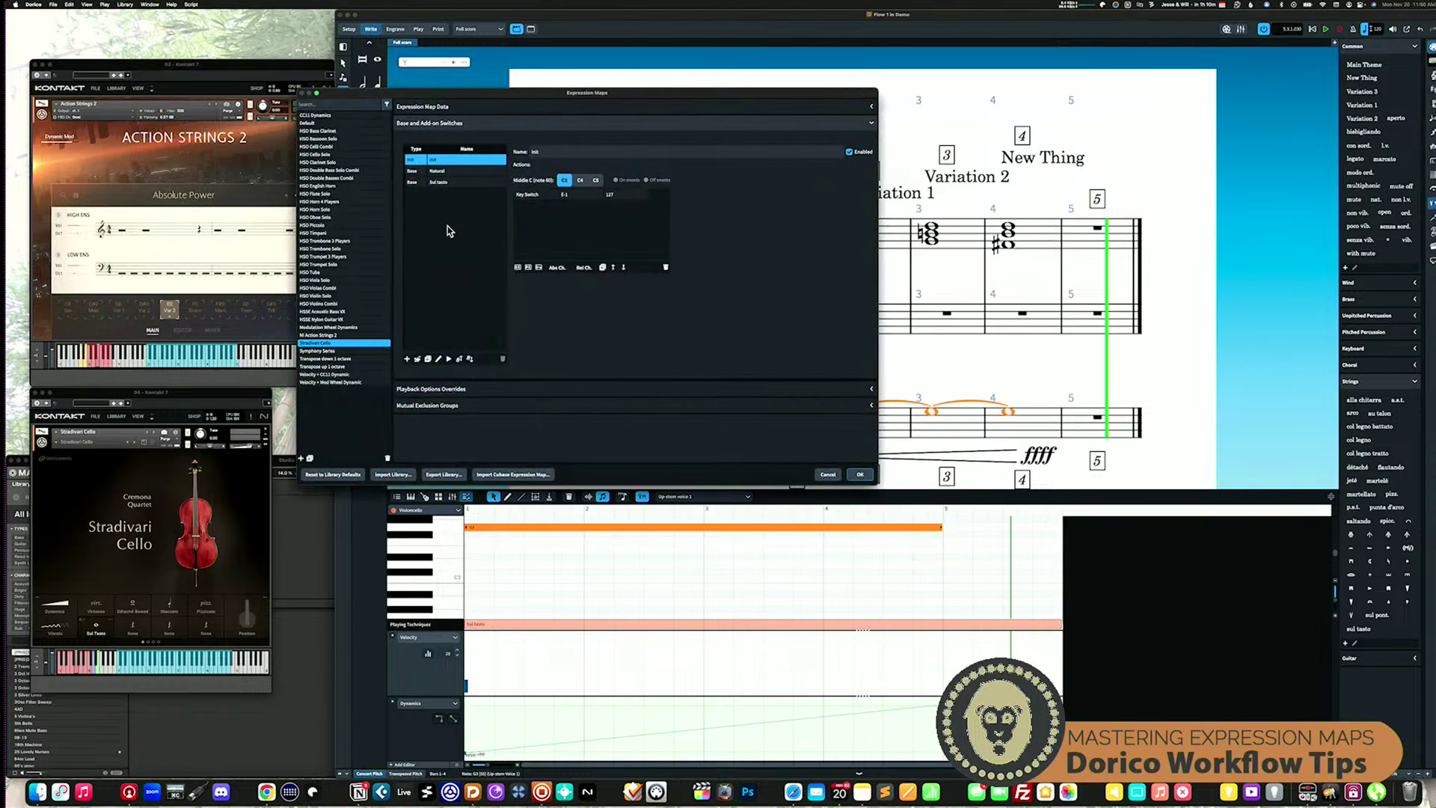
pyautogui.click(407, 359)
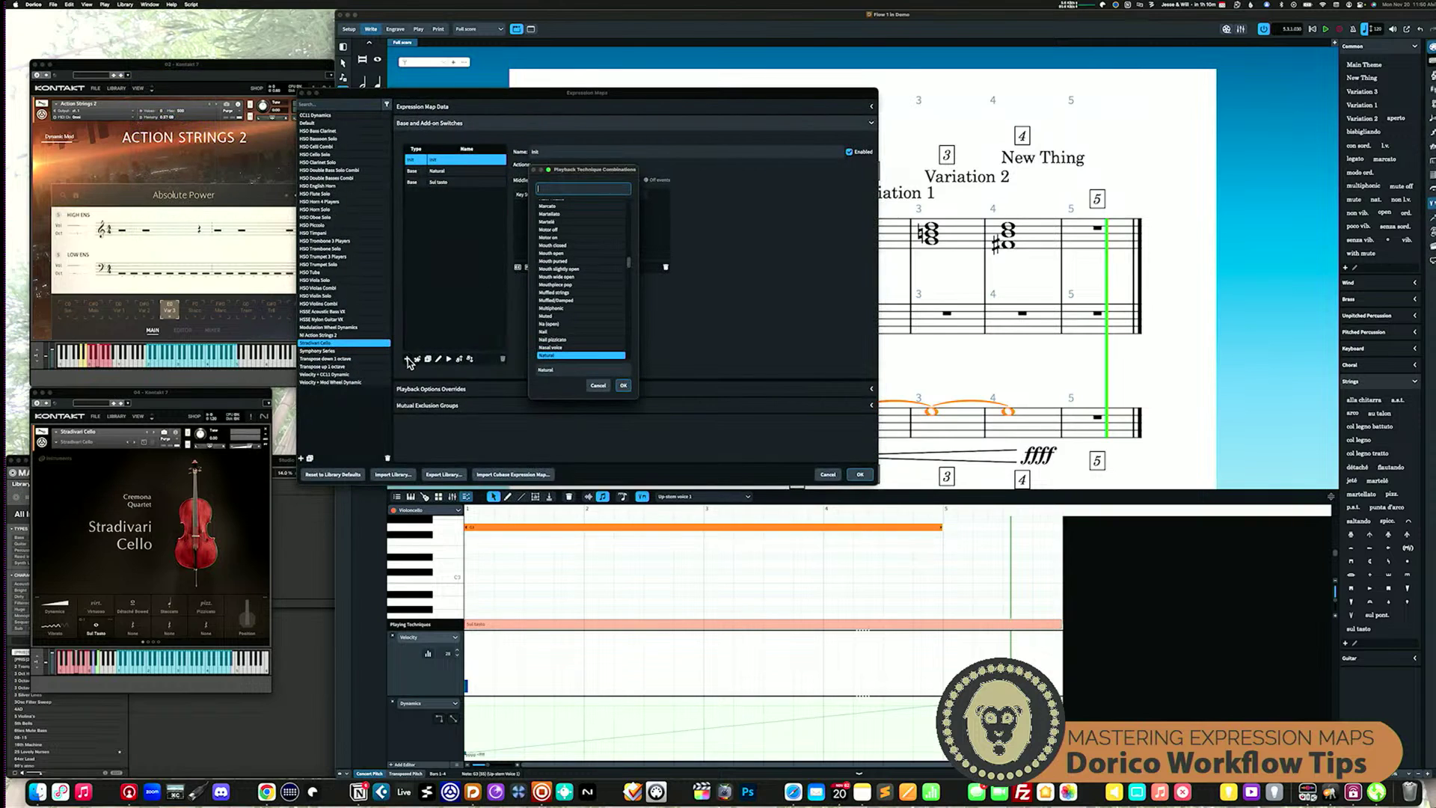
pyautogui.click(561, 206)
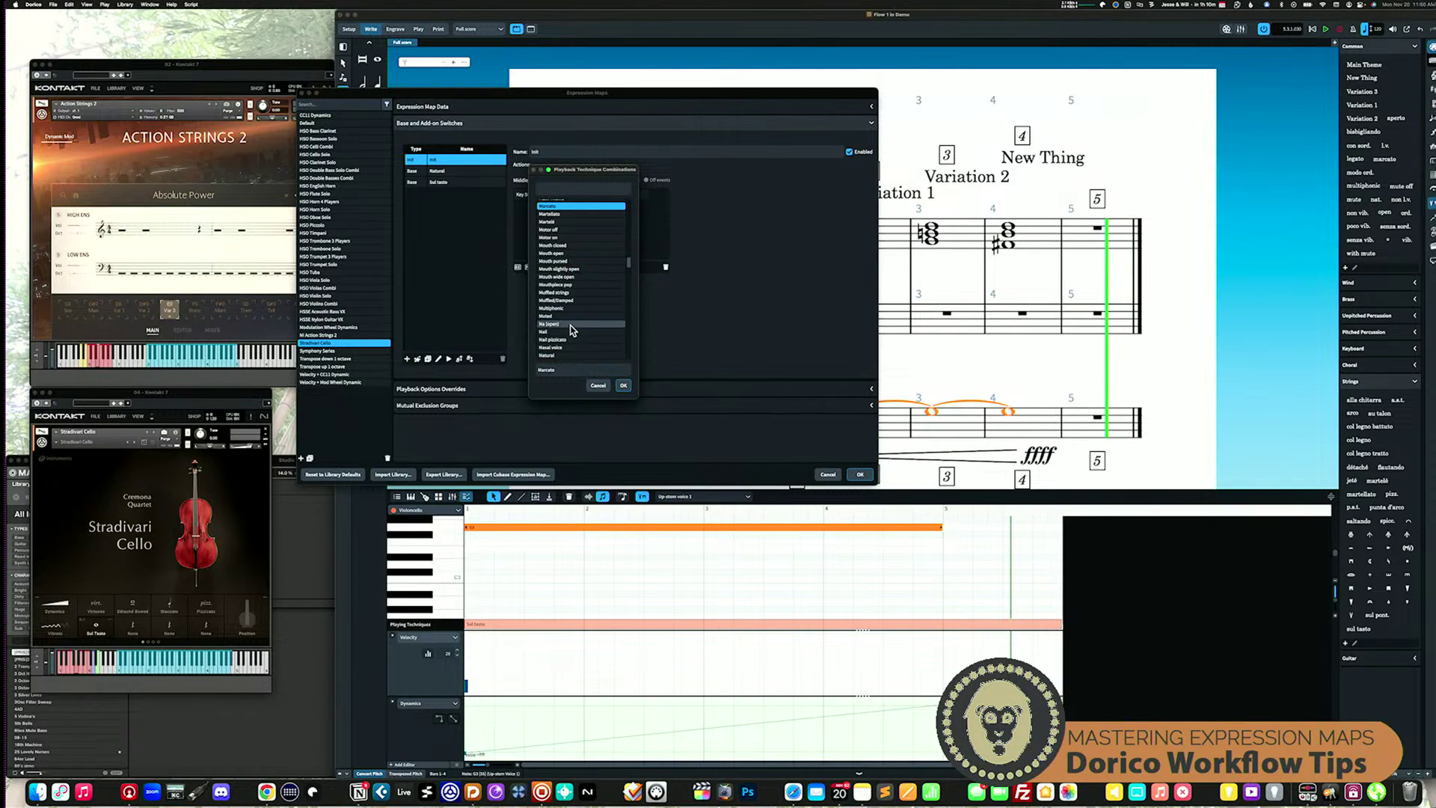
pyautogui.scroll(-10, 572, 330)
pyautogui.scroll(-8, 573, 330)
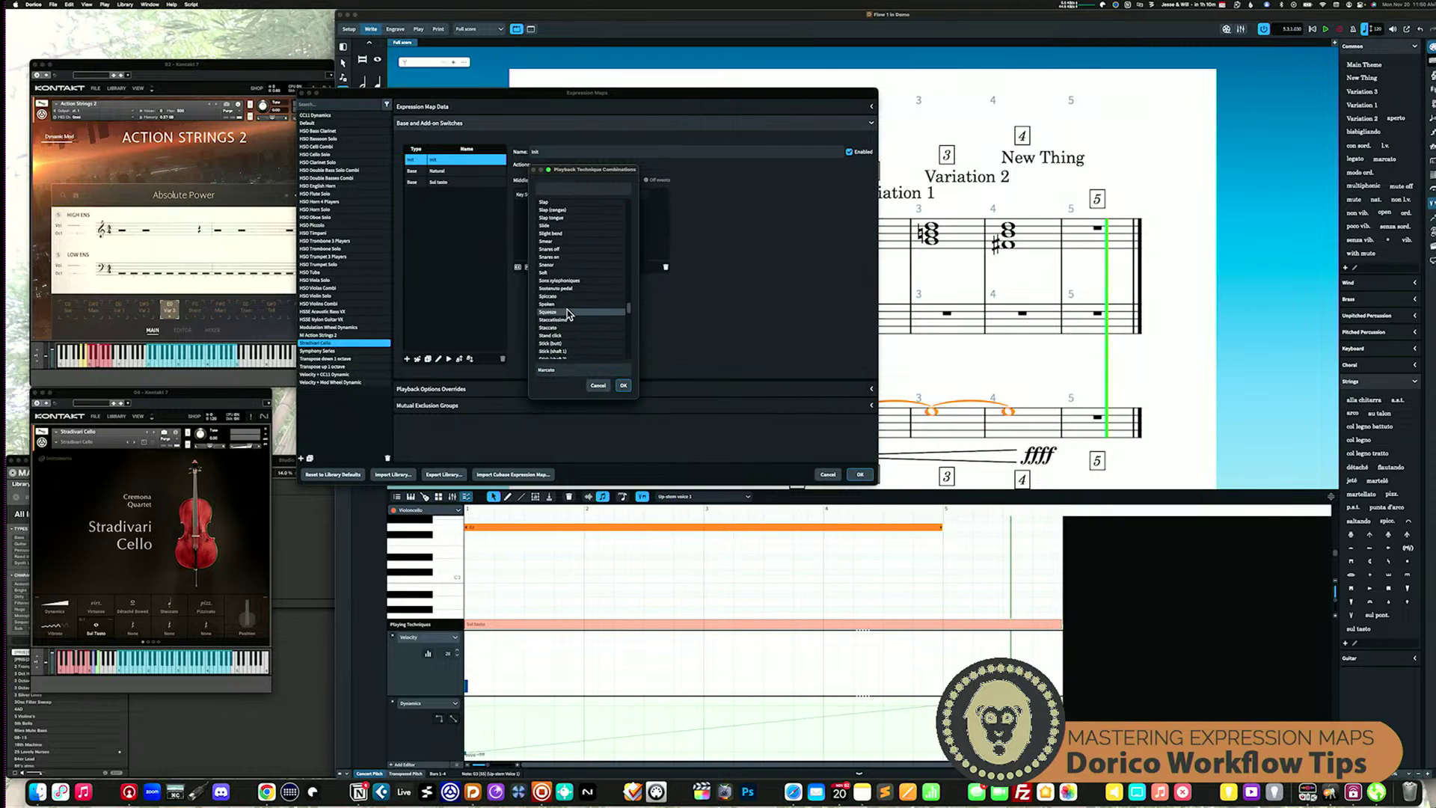
pyautogui.scroll(-7, 571, 326)
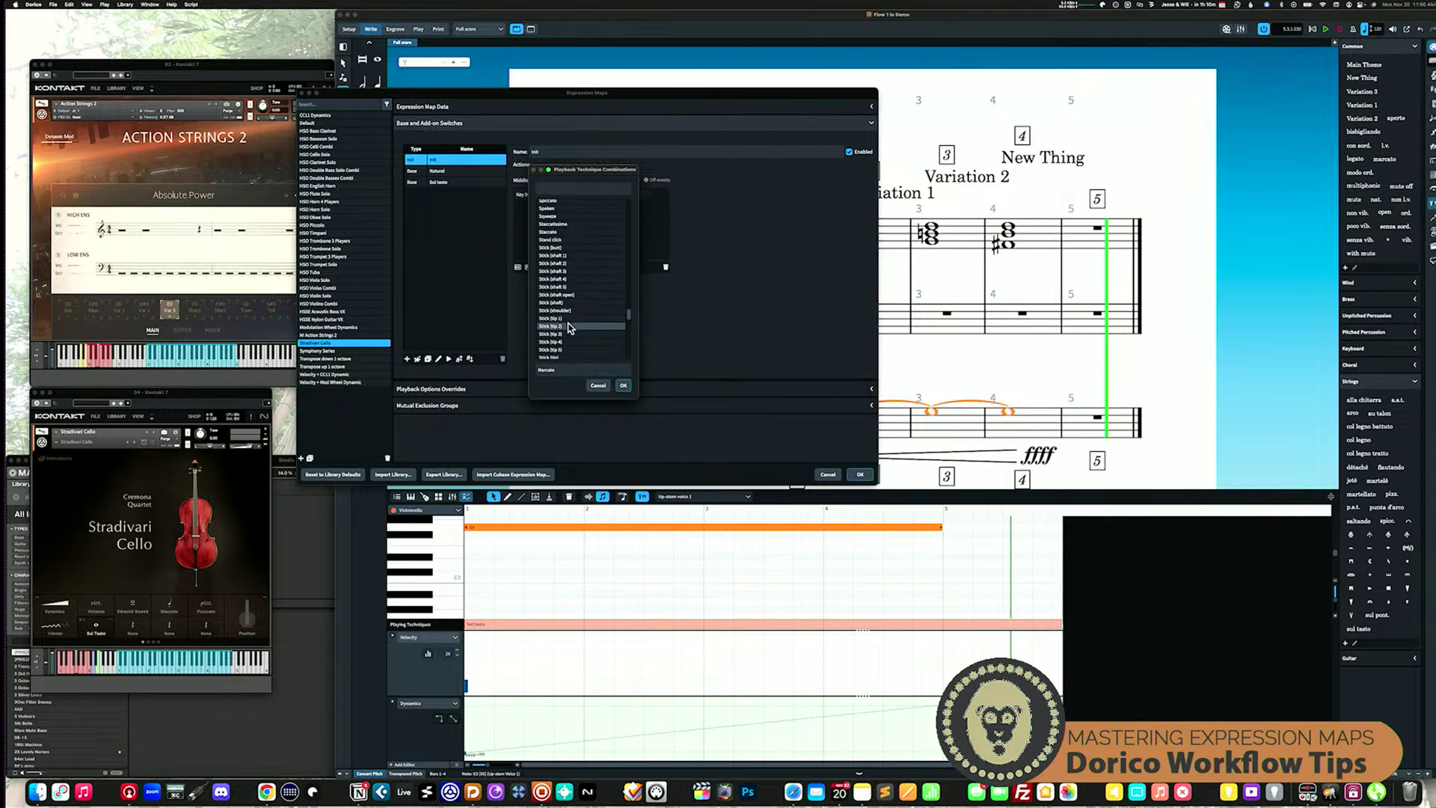
pyautogui.scroll(-5, 572, 326)
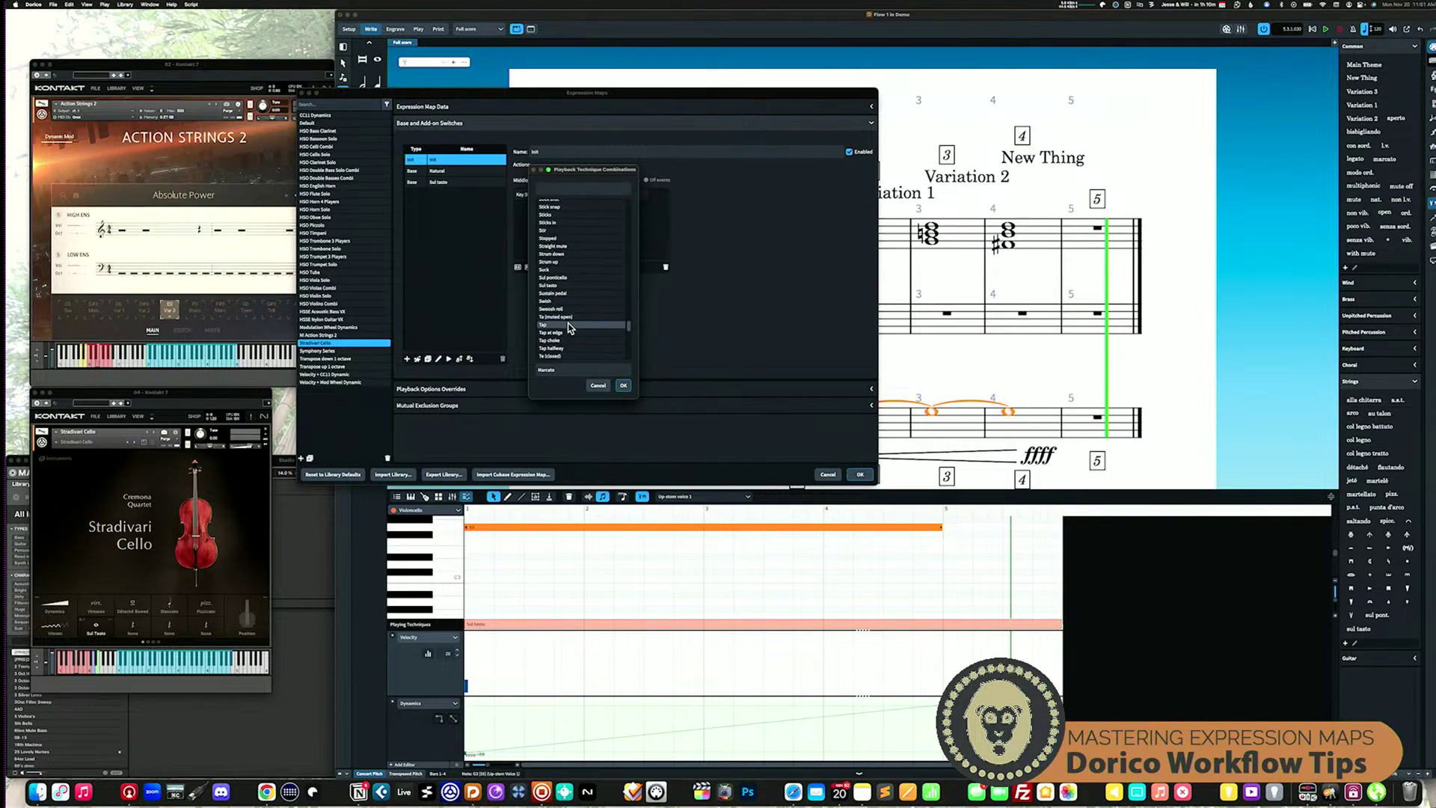
pyautogui.click(565, 284)
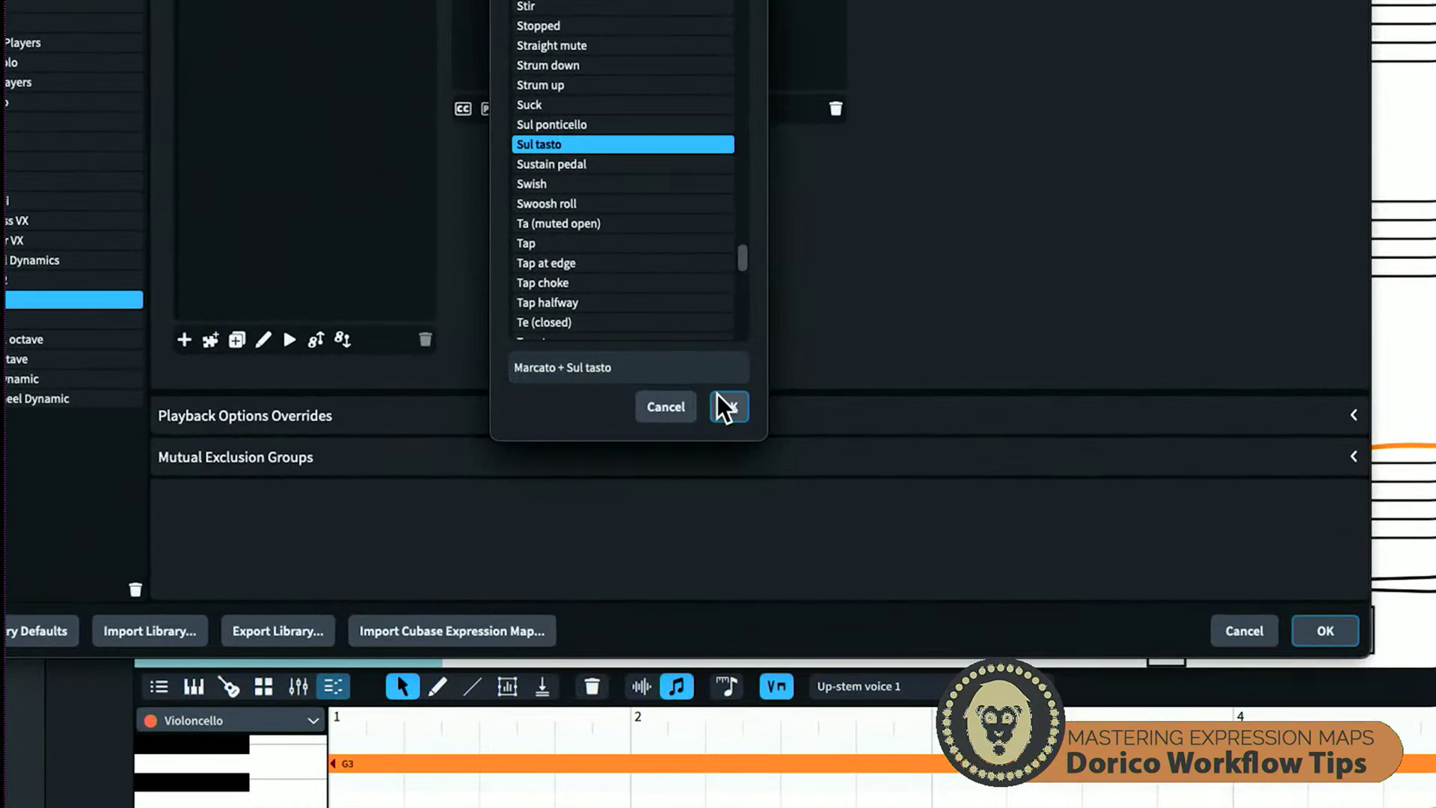
pyautogui.click(729, 404)
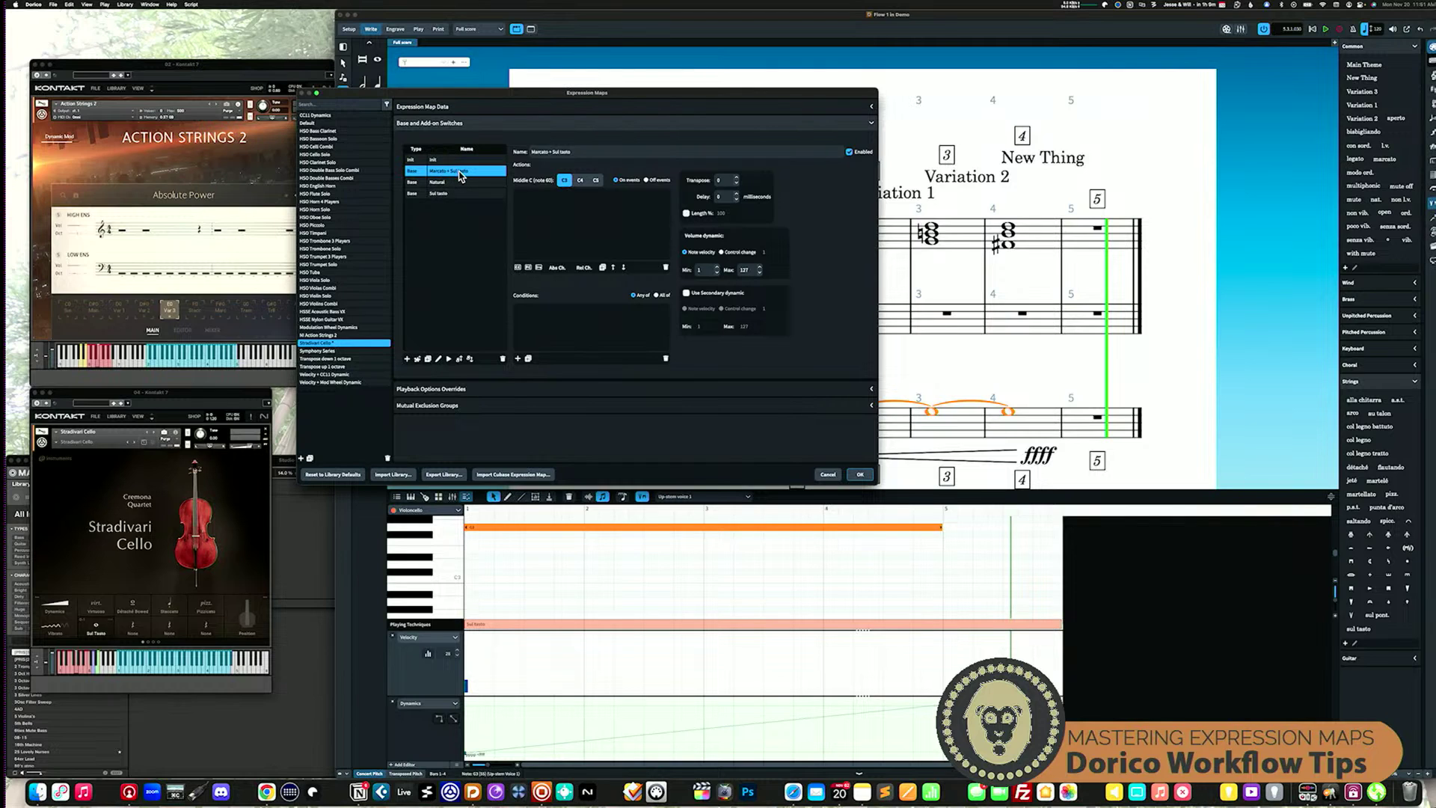
pyautogui.click(722, 252)
pyautogui.click(859, 474)
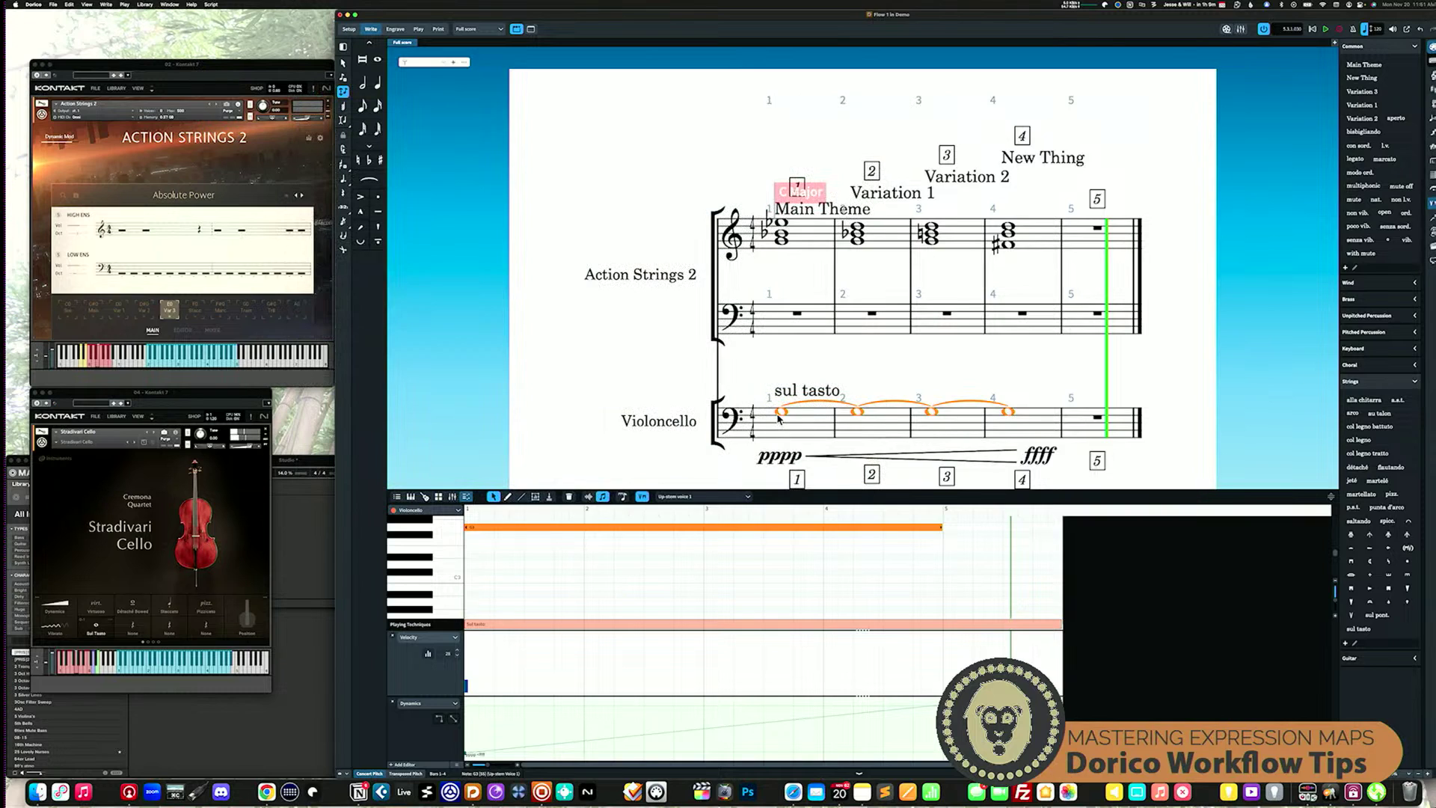
# Try a marcato on the first tied cello note in playback, and remove the marcato again.
pyautogui.click(361, 215)
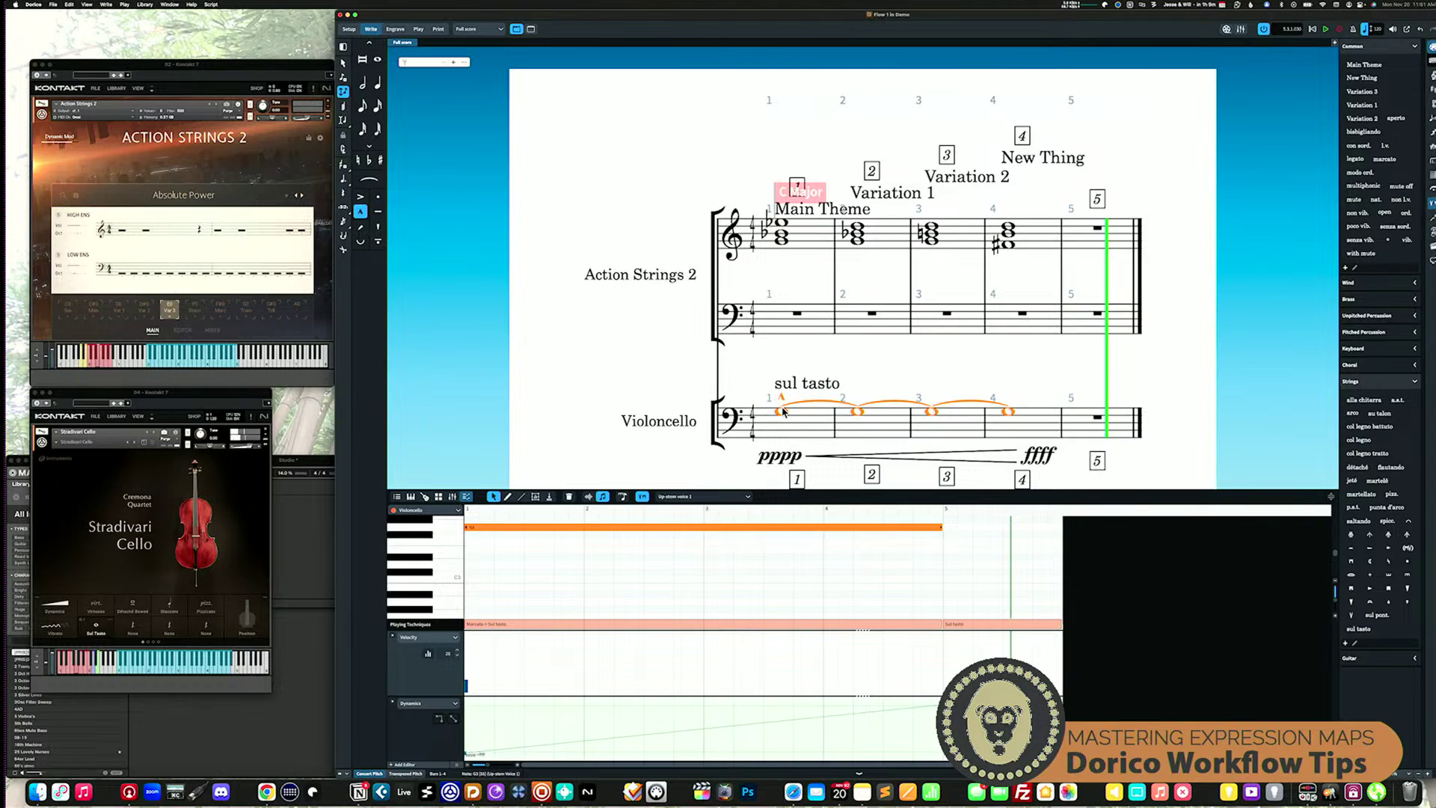
pyautogui.press('space')
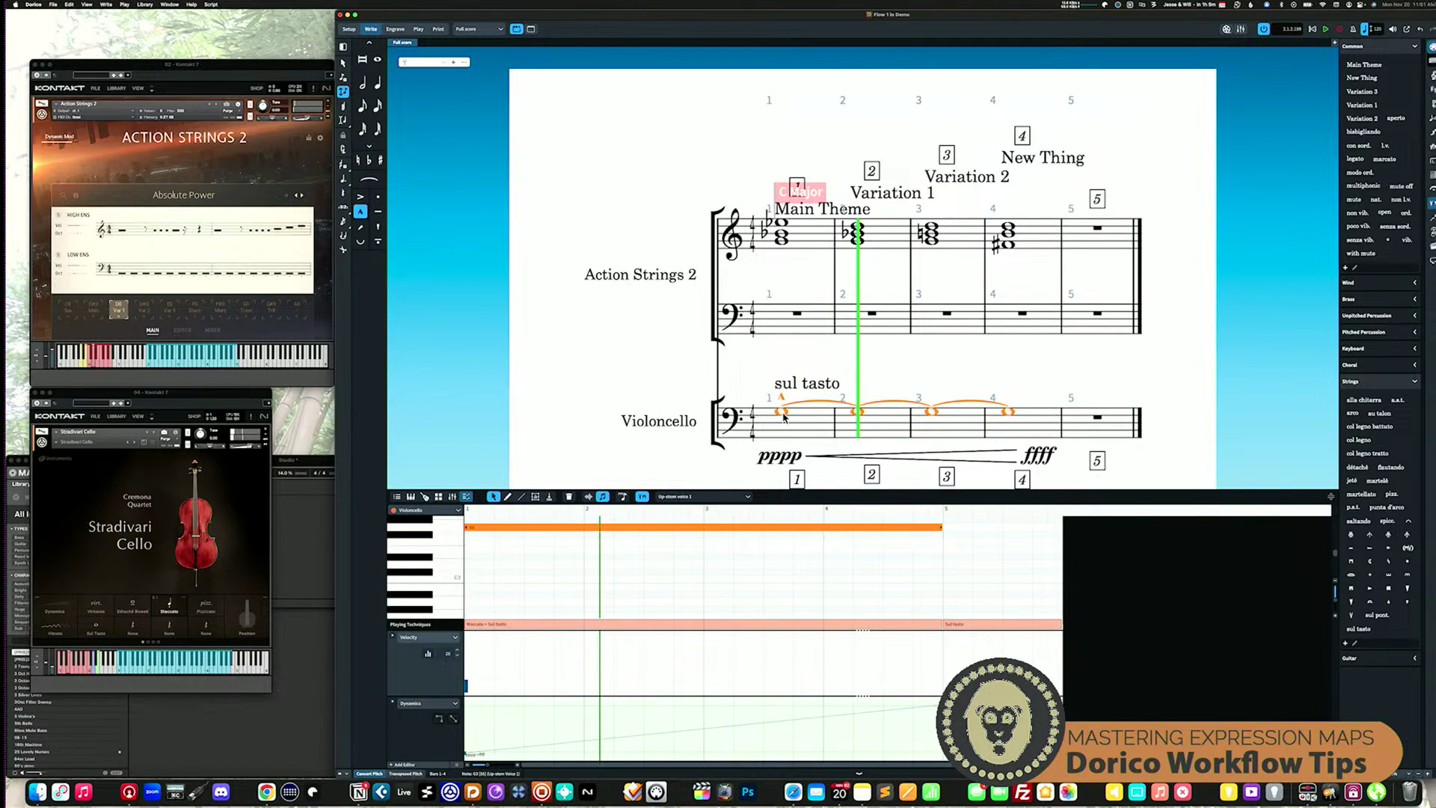
pyautogui.click(788, 389)
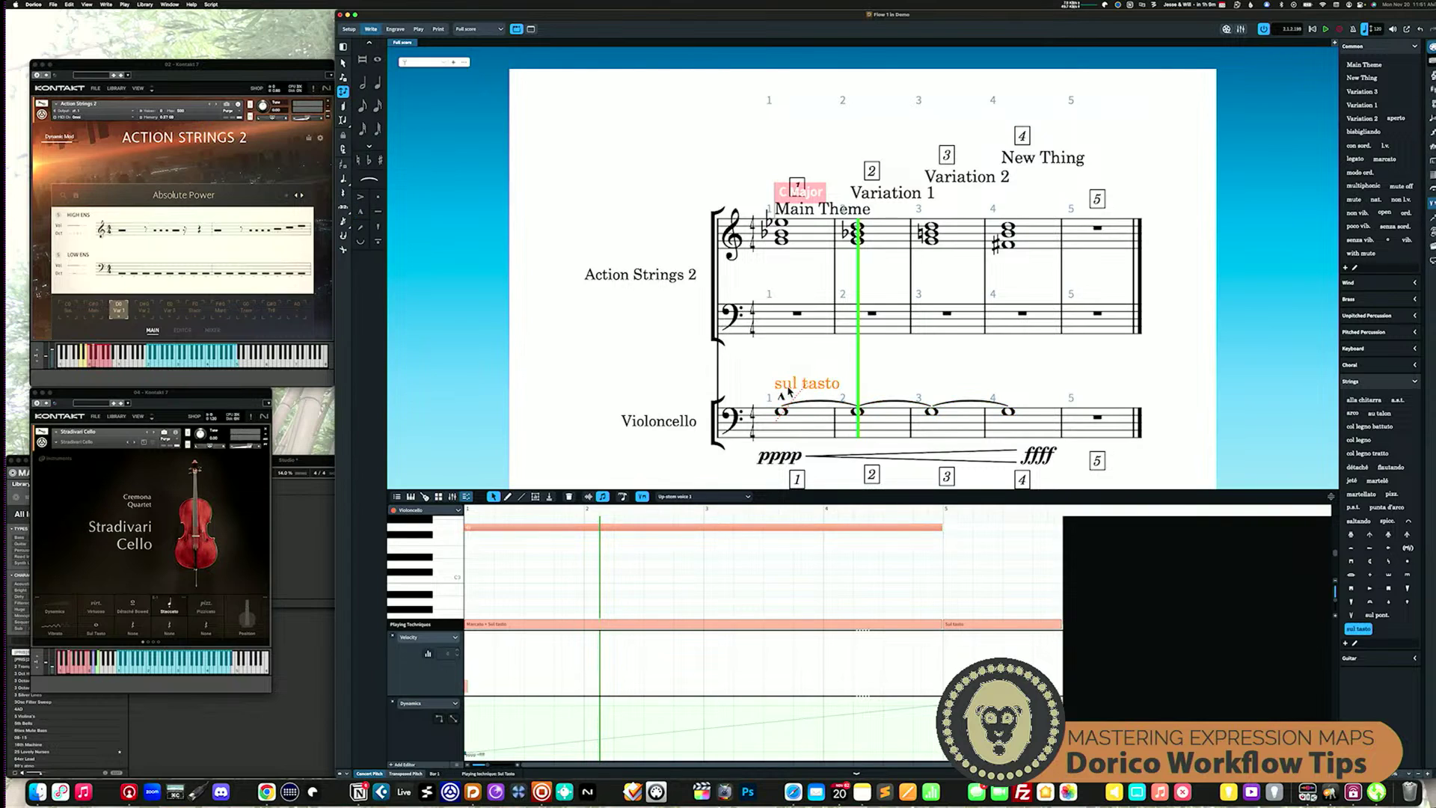
pyautogui.hotkey('shift', 'n')
pyautogui.press('Escape')
pyautogui.hotkey('shift', 'n')
pyautogui.press('Escape')
pyautogui.click(778, 402)
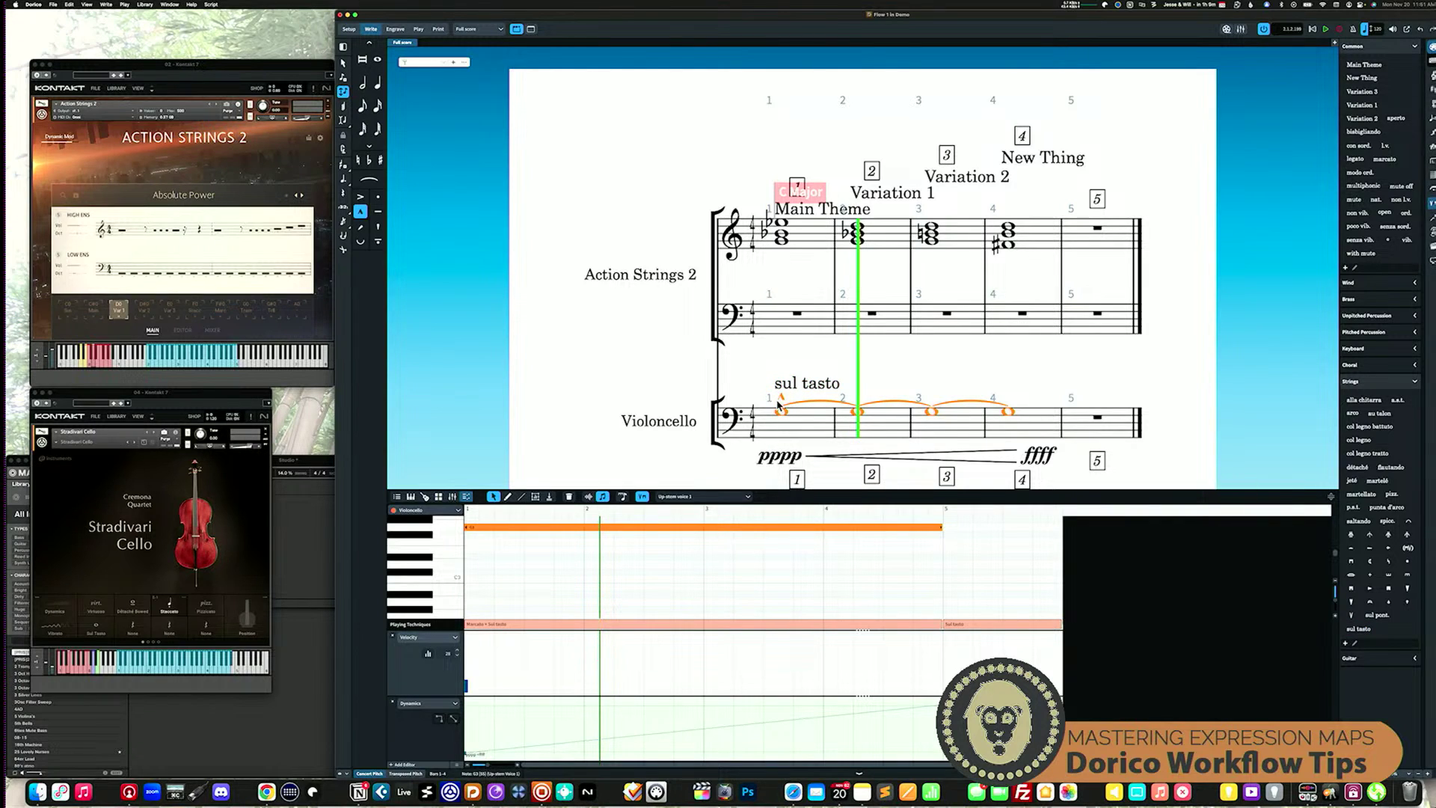
pyautogui.hotkey('shift', '[')
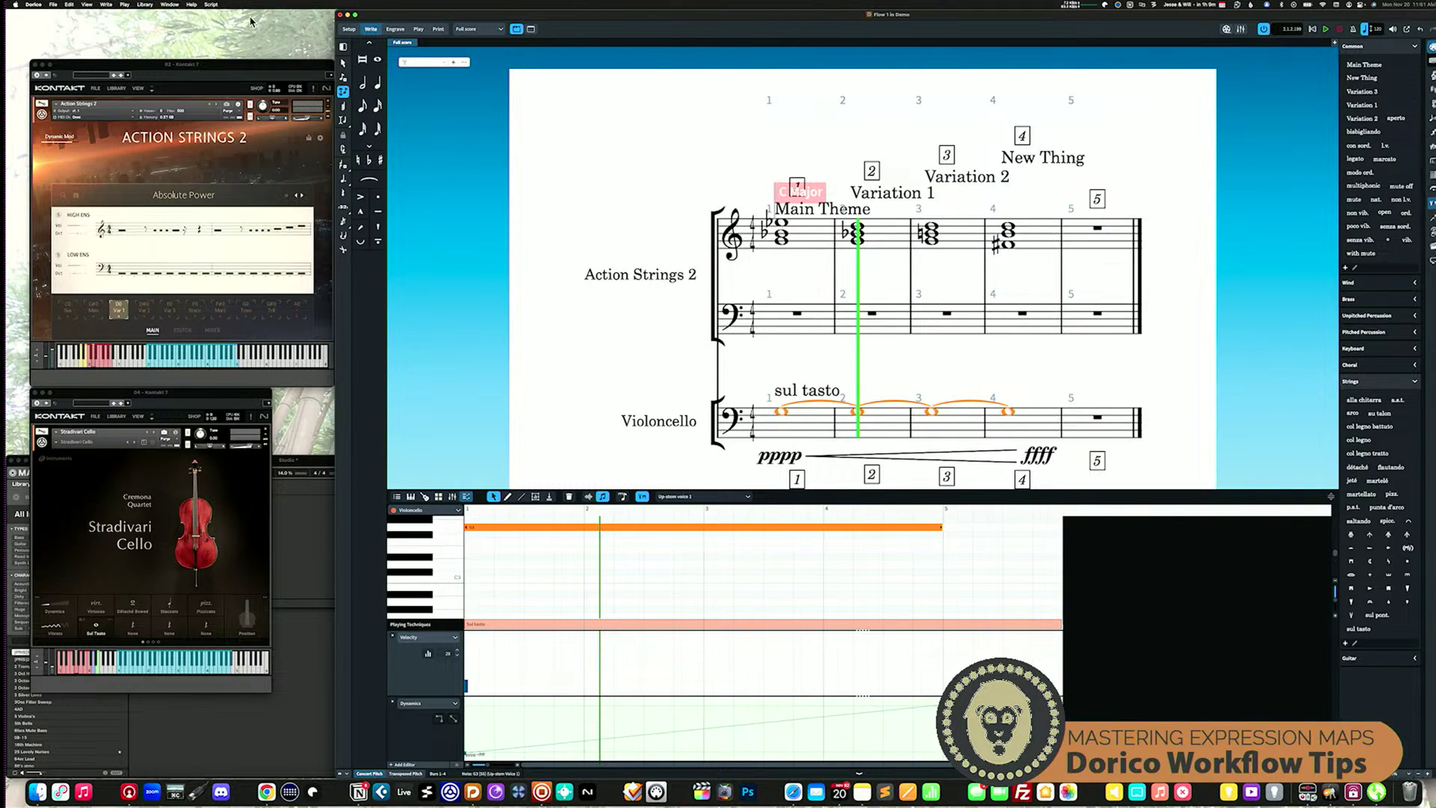
# Give the Stradivari Cello map's Marcato + Sul tasto switch a G-1 key switch action and save the expression map.
pyautogui.click(149, 6)
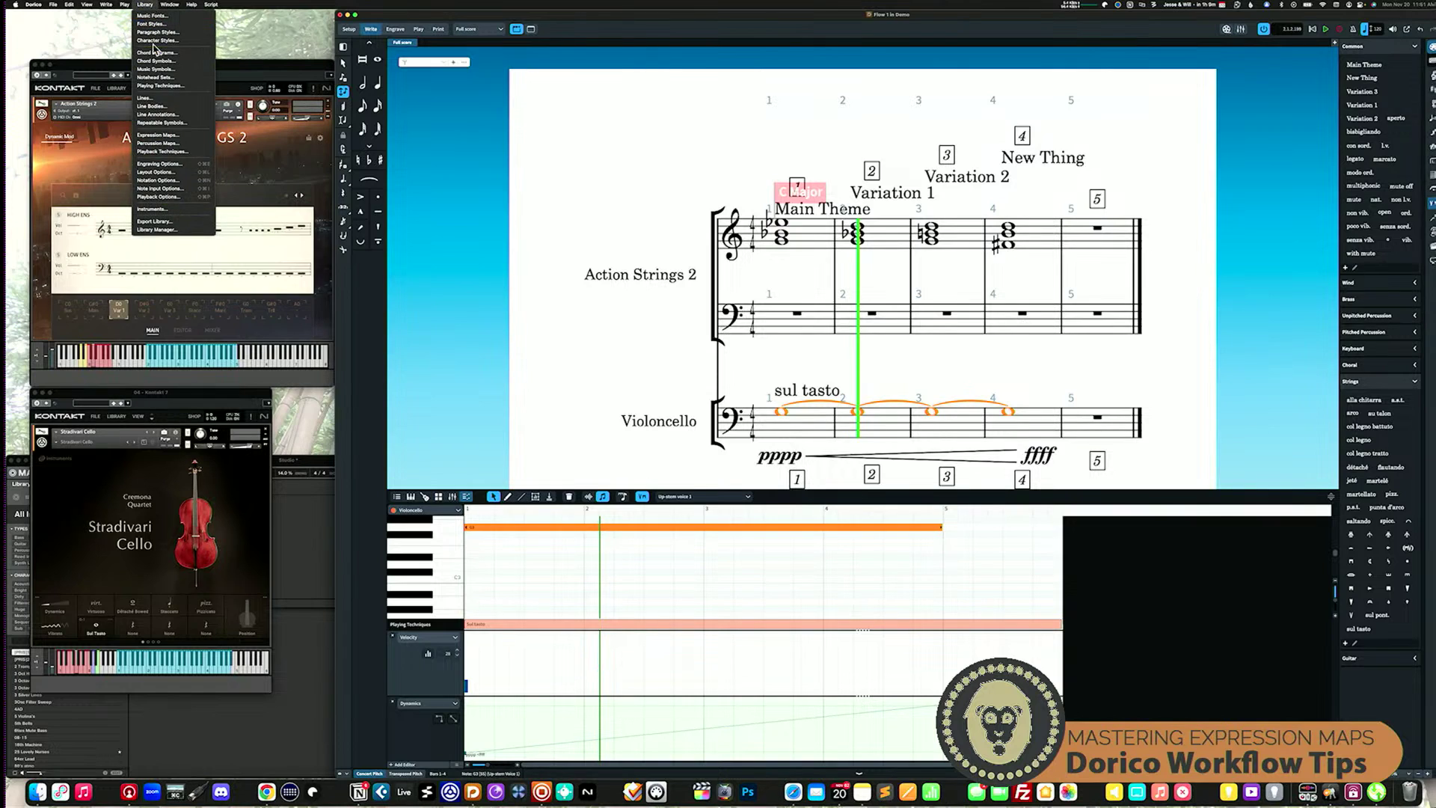
pyautogui.click(169, 137)
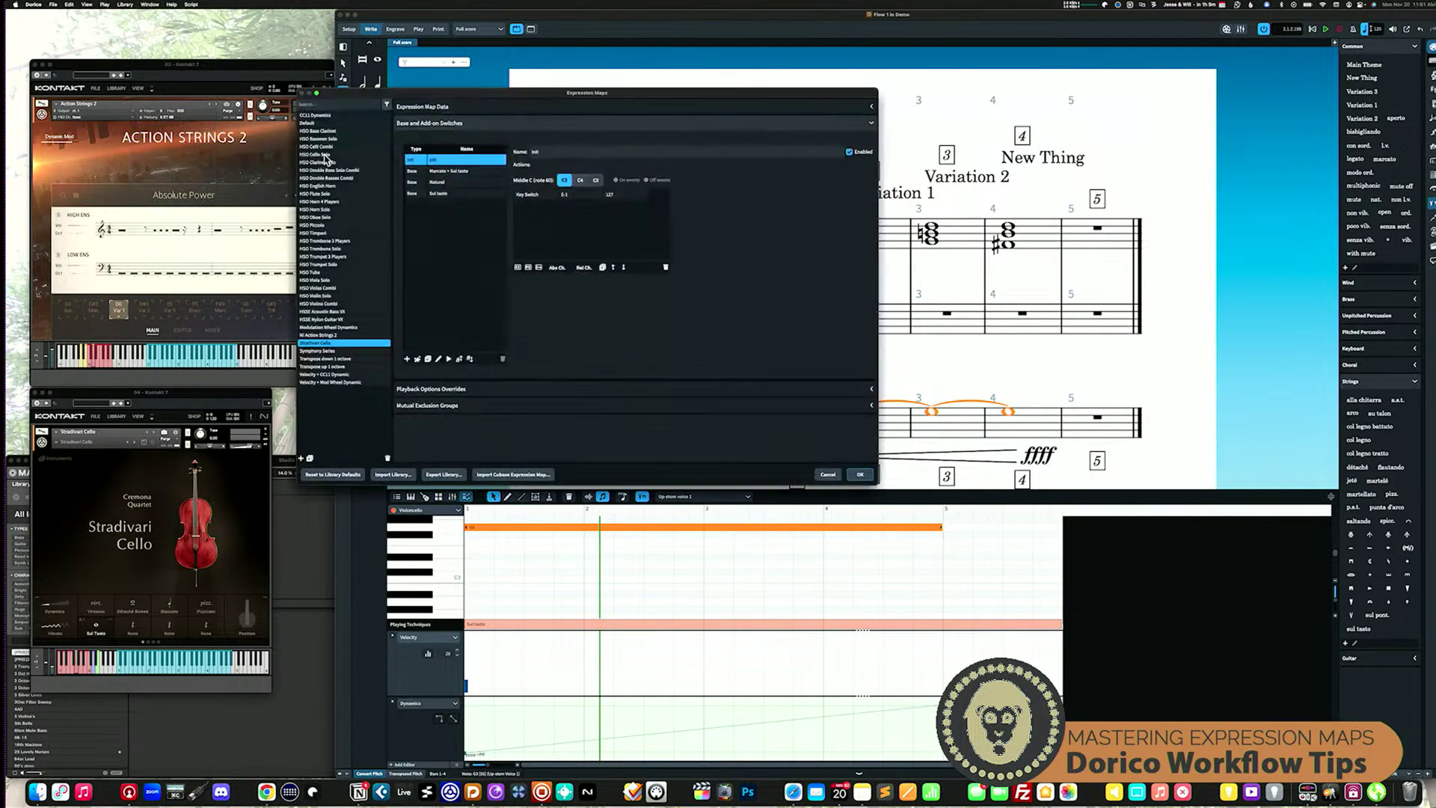
pyautogui.click(449, 171)
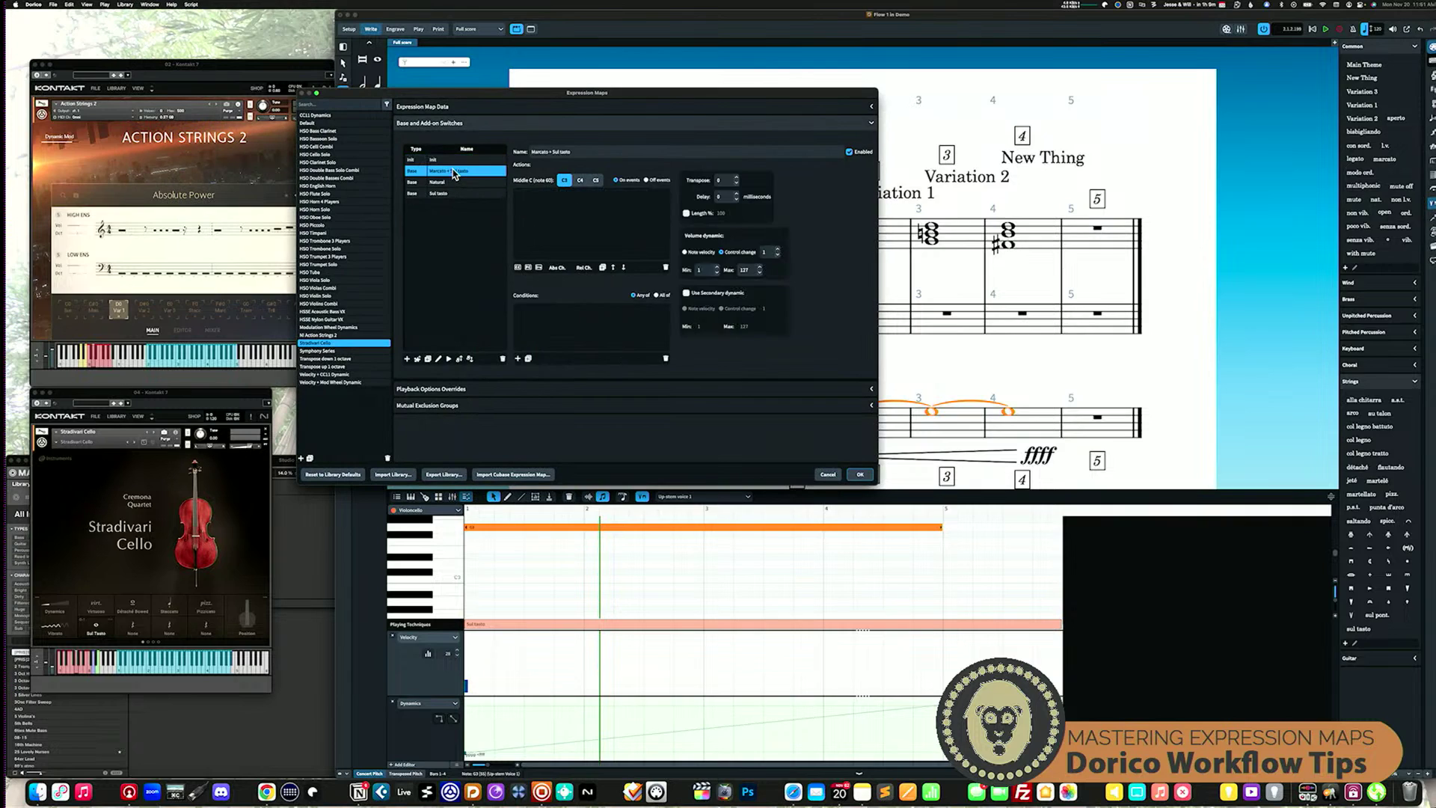
pyautogui.click(538, 267)
pyautogui.doubleClick(581, 193)
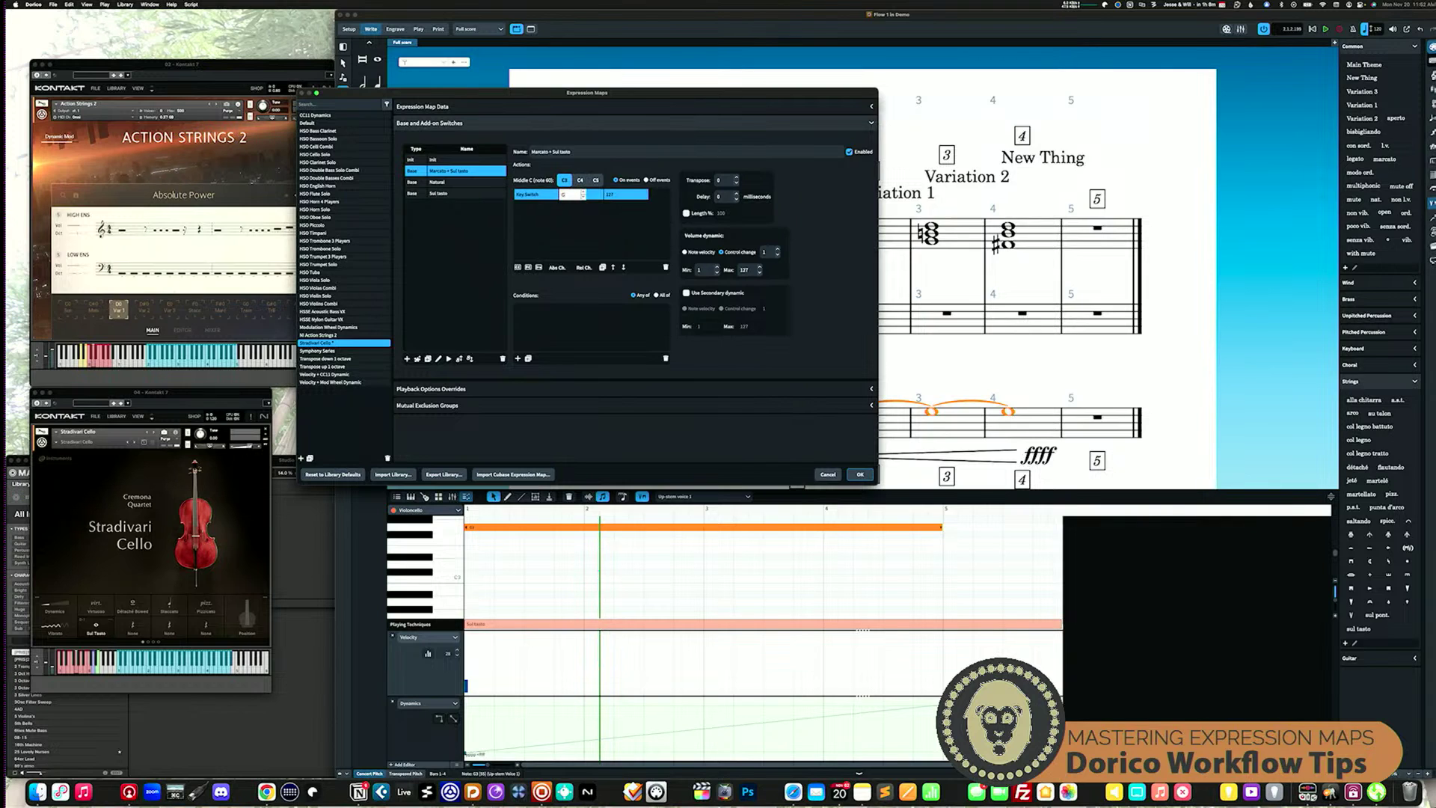
pyautogui.write('G1')
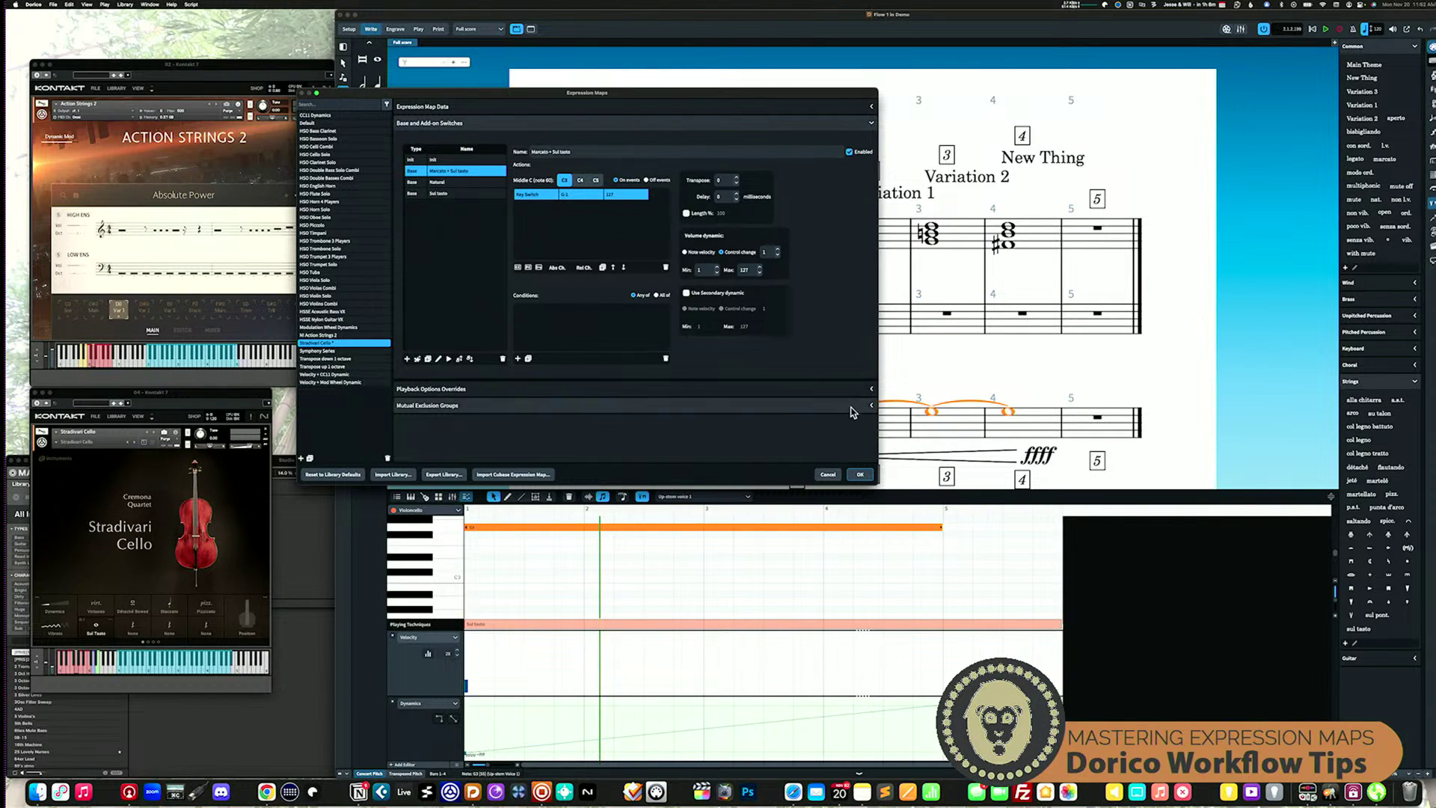
pyautogui.click(860, 474)
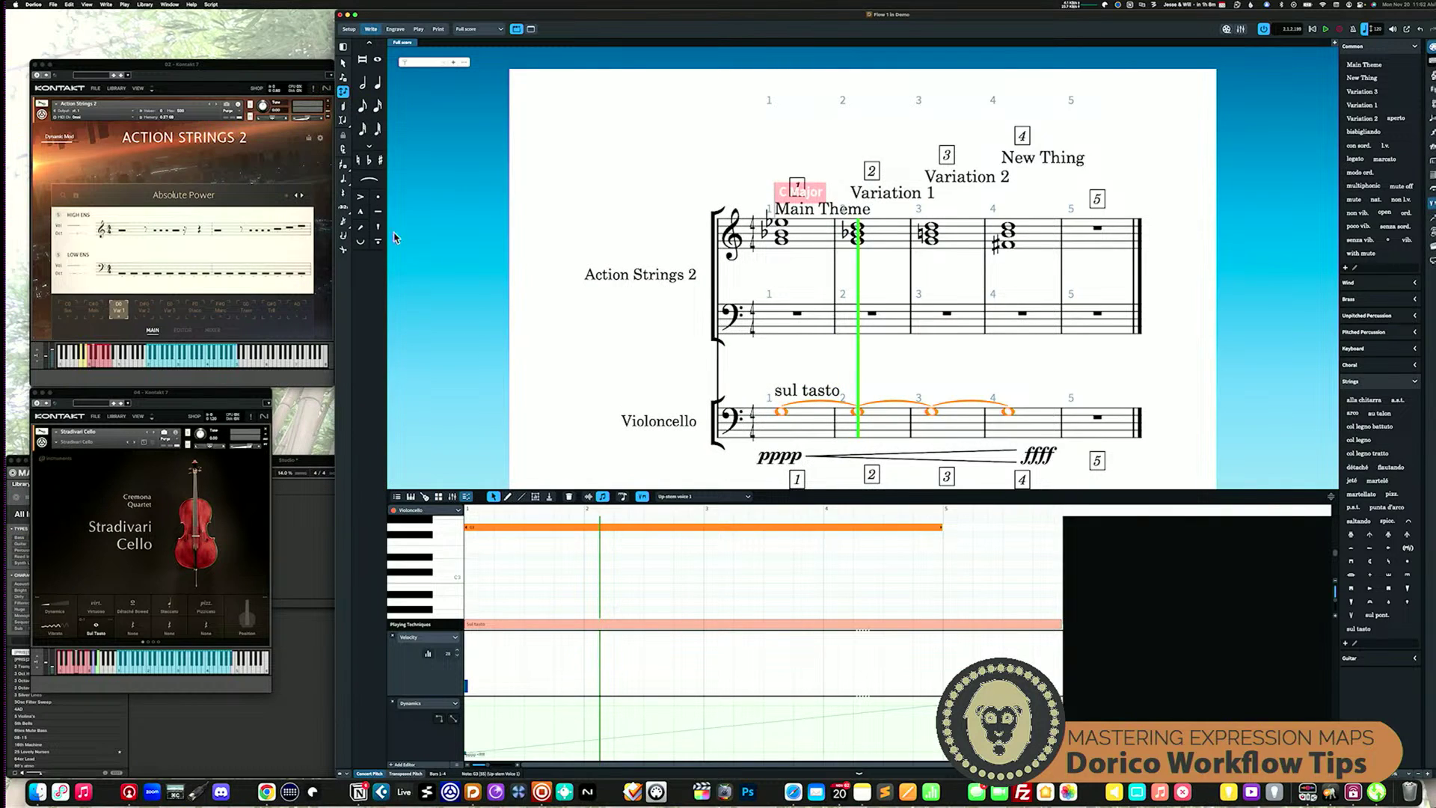
# Add a marcato to the first tied cello note and play the passage to test the combined technique.
pyautogui.click(361, 213)
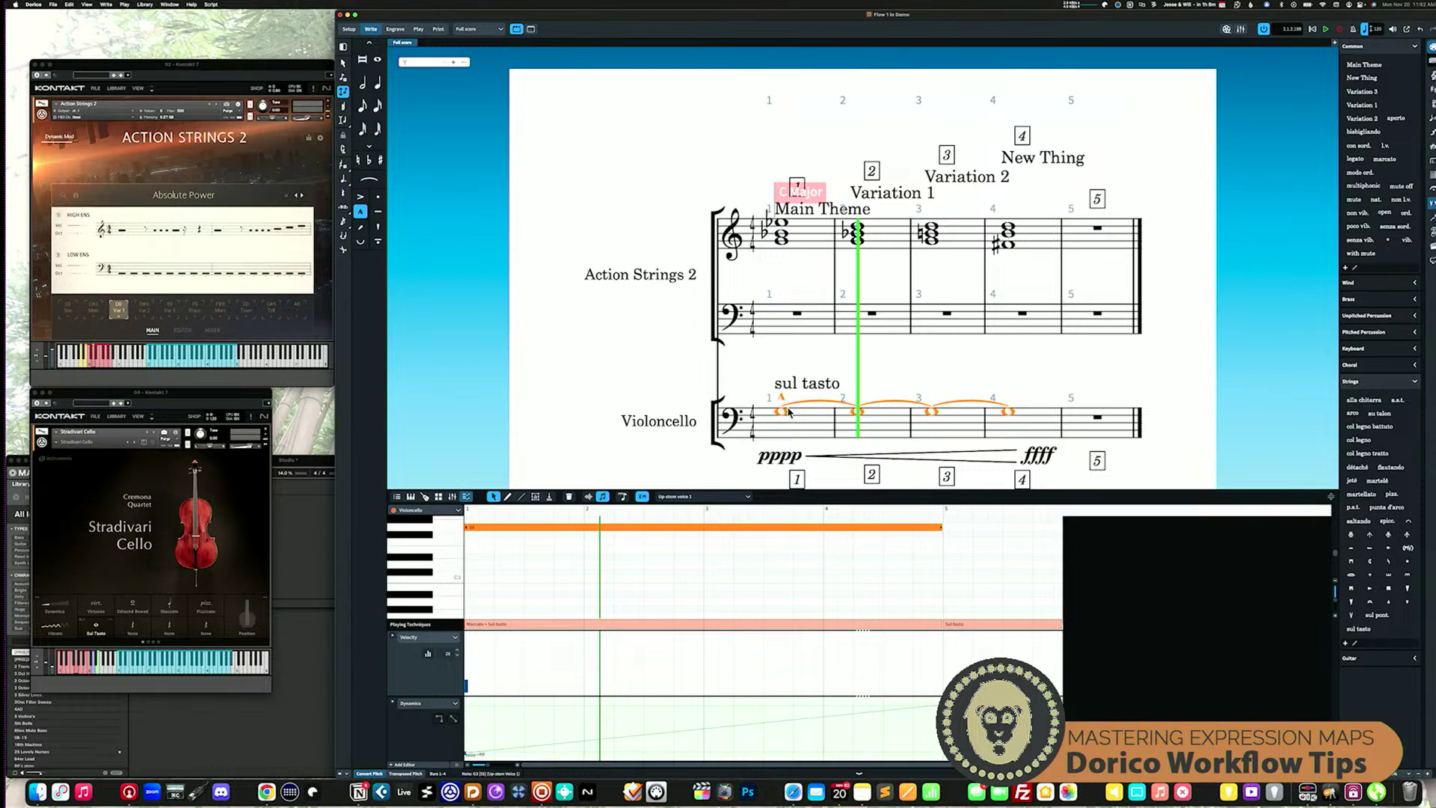
pyautogui.press('space')
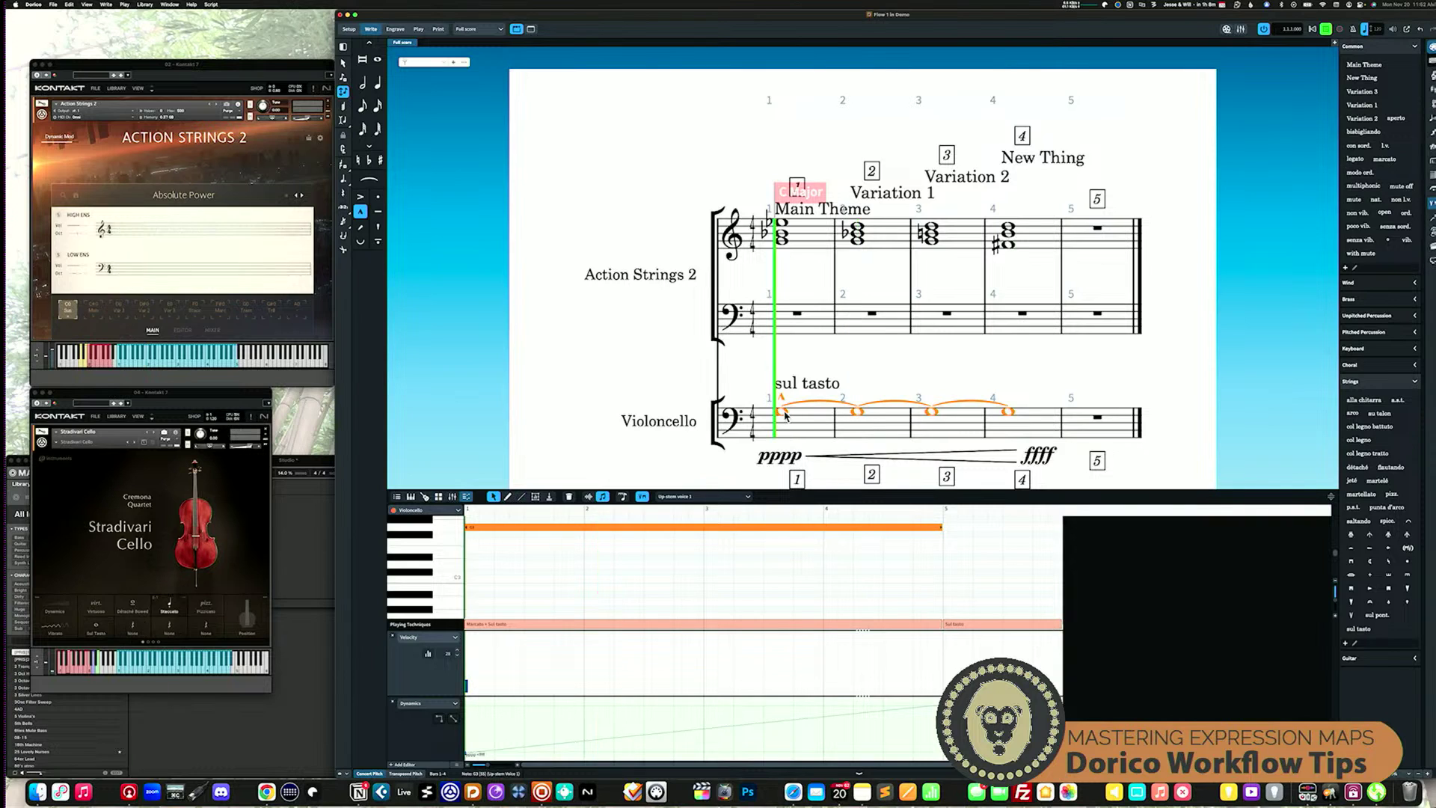
pyautogui.press('space')
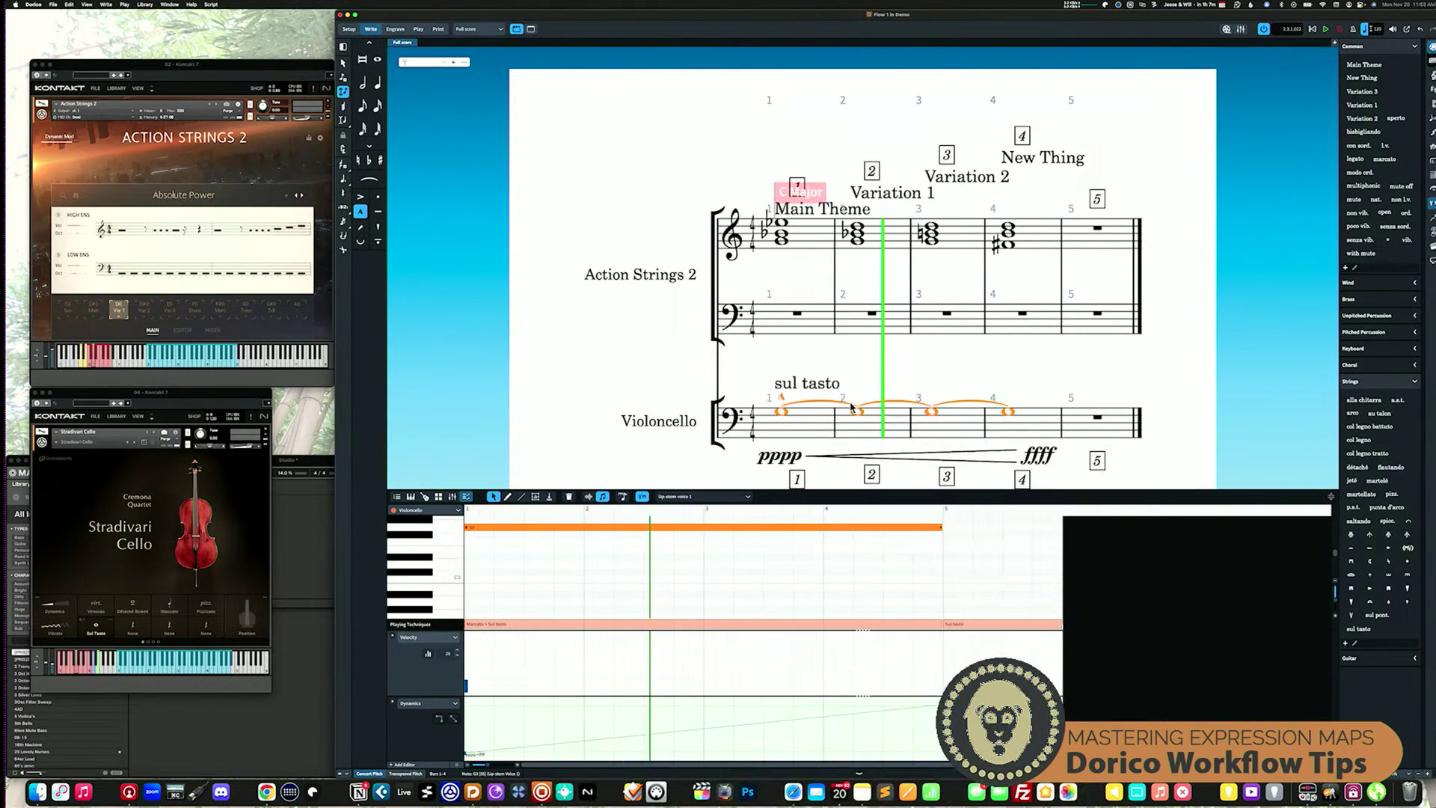
# Turn off automatic mutual exclusion groups in the Stradivari Cello expression map and add a group named Articulations.
pyautogui.click(139, 4)
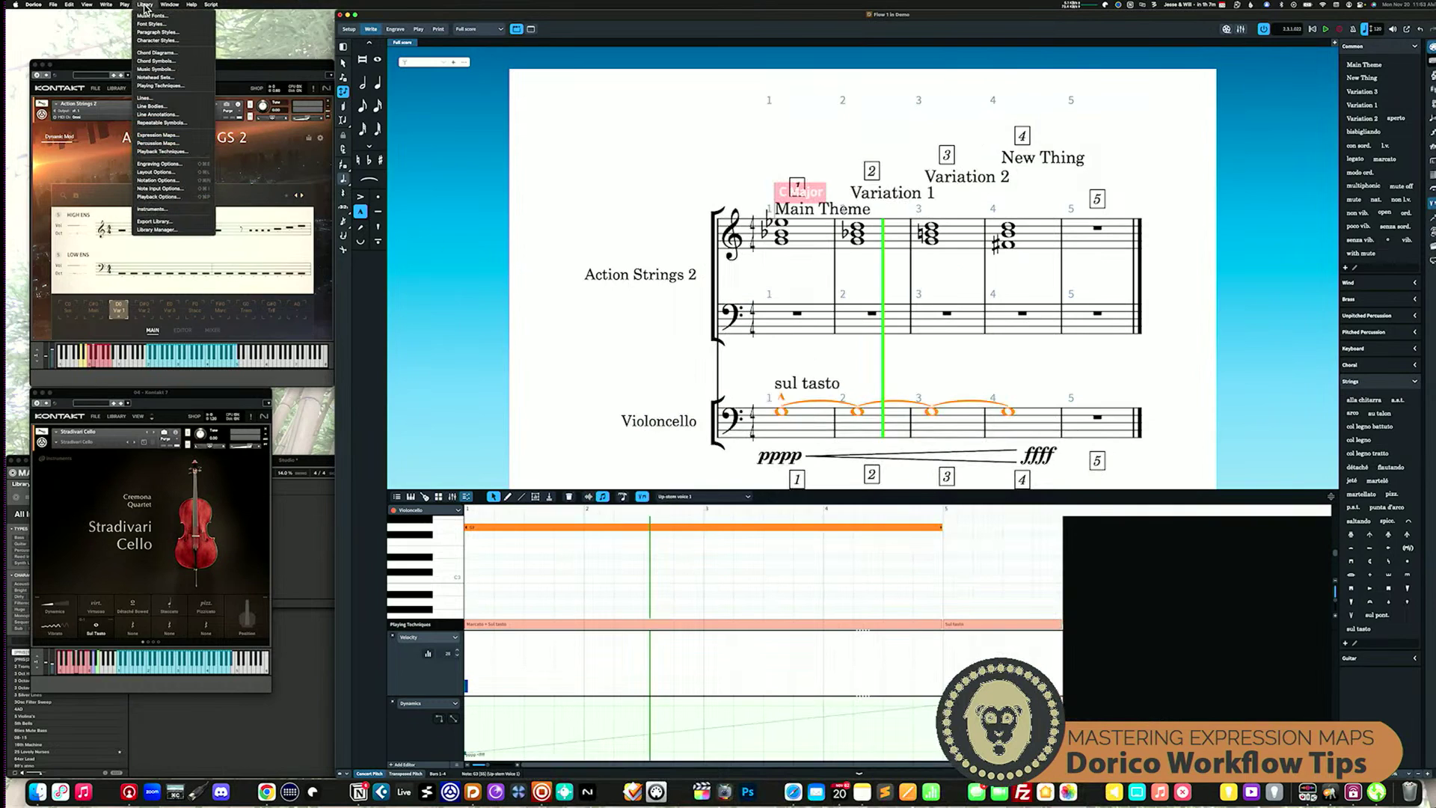
pyautogui.click(174, 139)
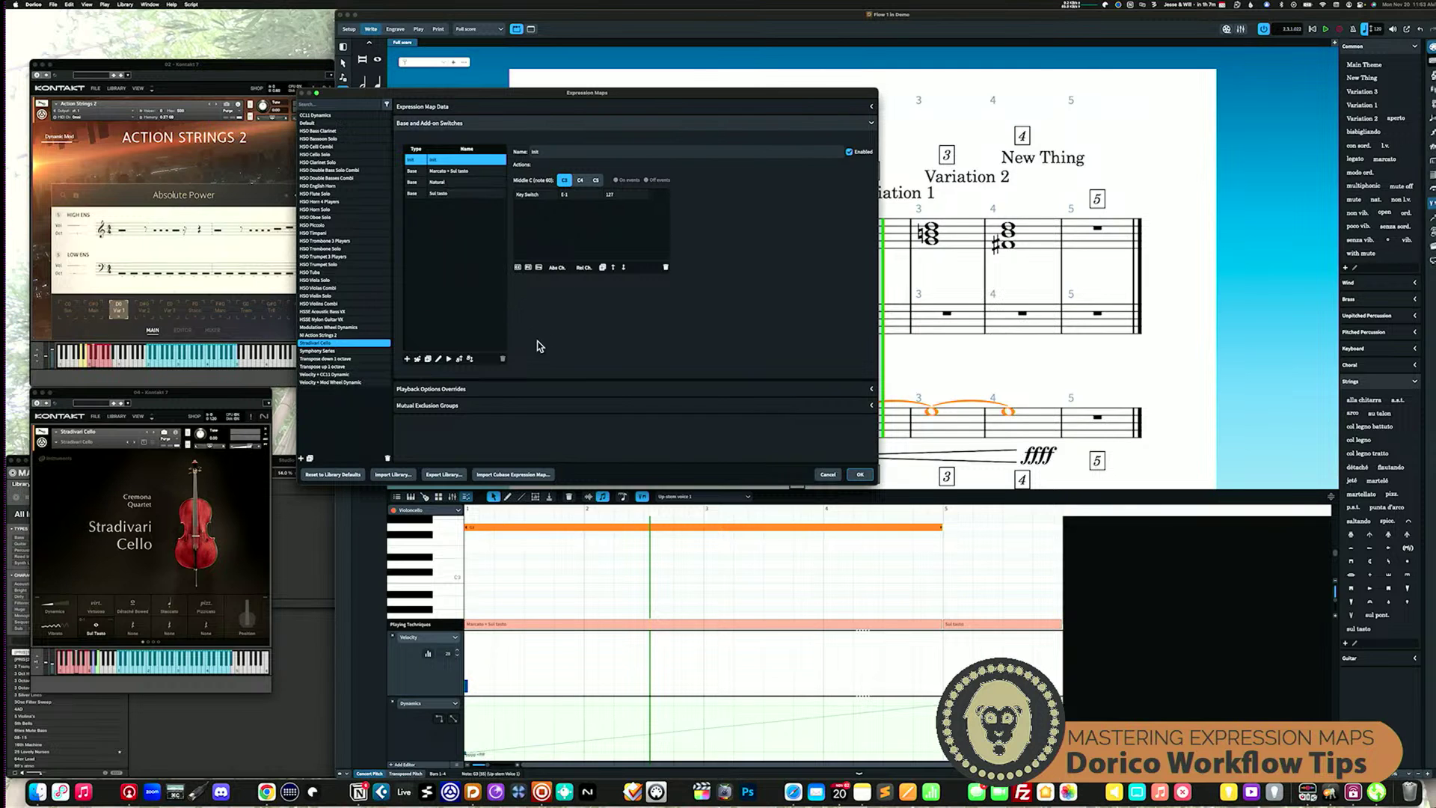
pyautogui.click(452, 409)
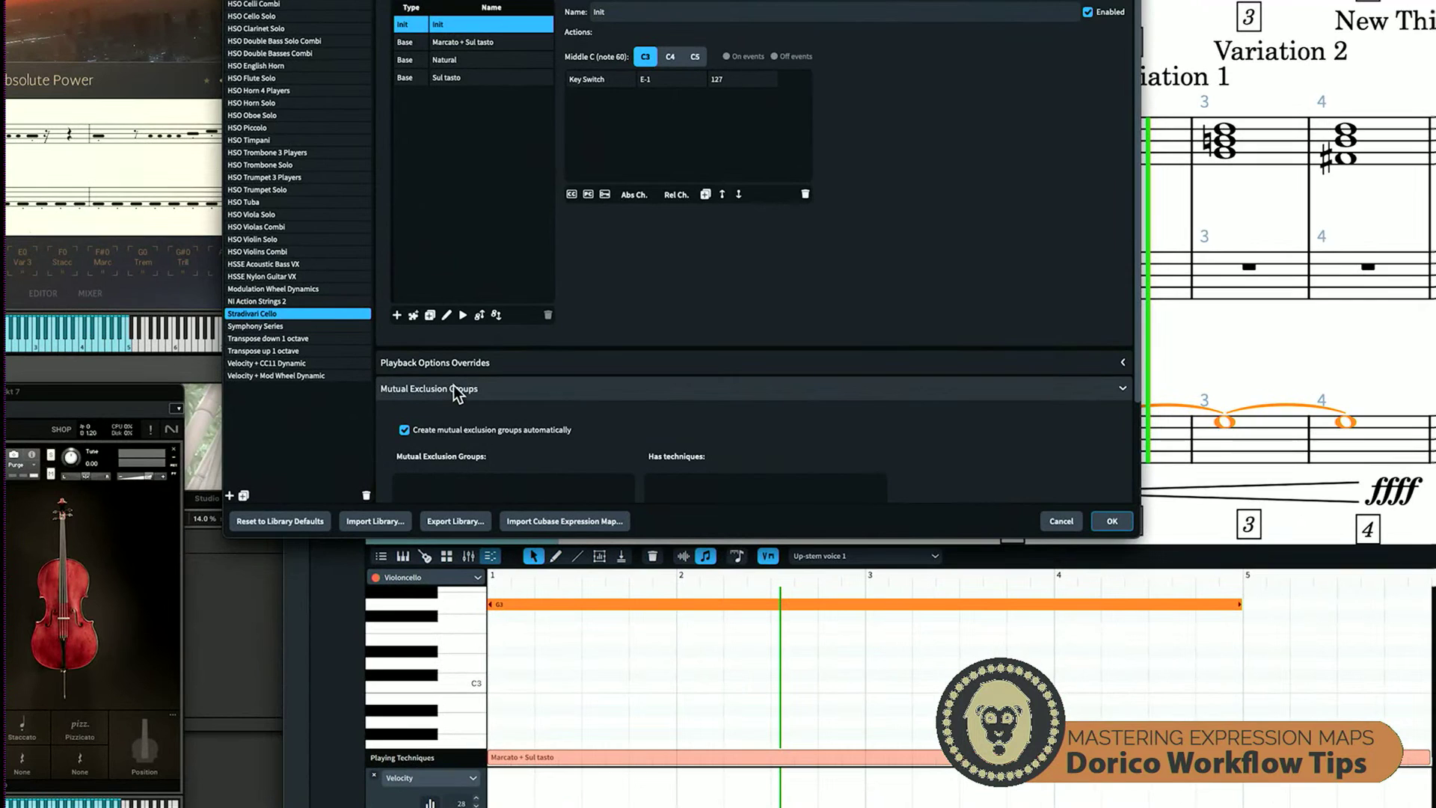
pyautogui.click(442, 388)
pyautogui.click(487, 413)
pyautogui.scroll(-2, 593, 446)
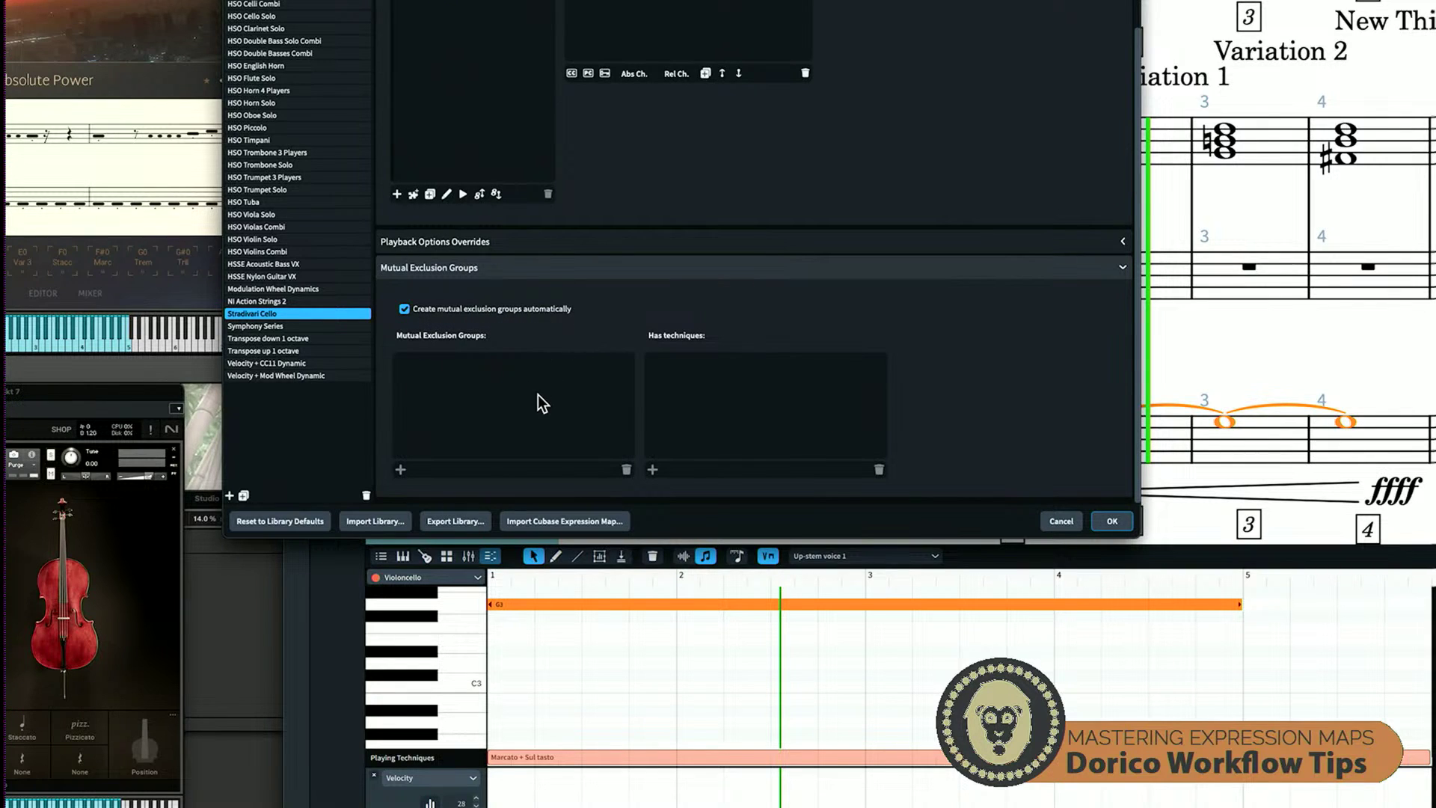
pyautogui.click(404, 309)
pyautogui.click(400, 469)
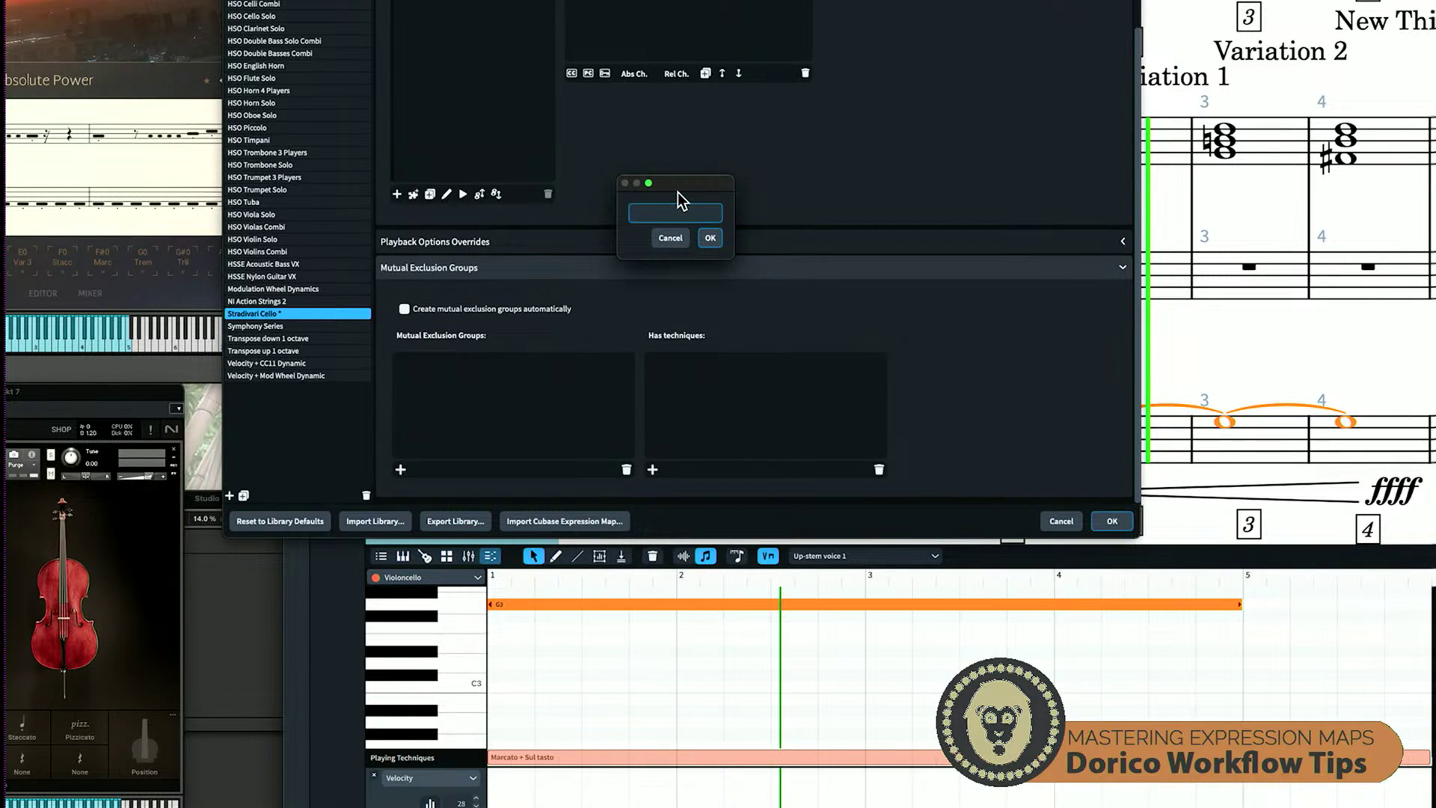
pyautogui.write('Articulations')
pyautogui.click(710, 237)
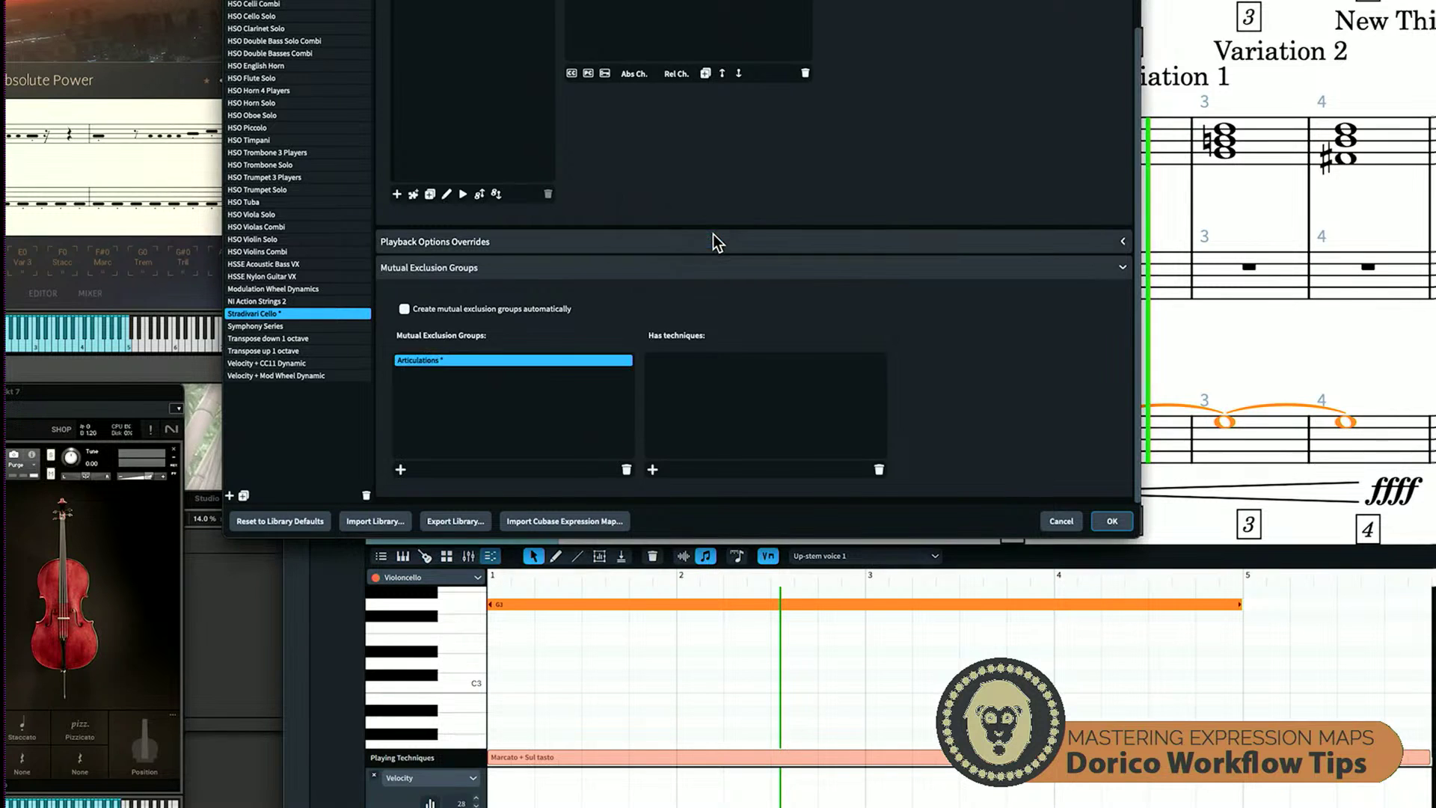
# Add Pizzicato and Staccato as techniques of the Articulations mutual exclusion group, and discard the unsaved expression map changes.
pyautogui.click(653, 470)
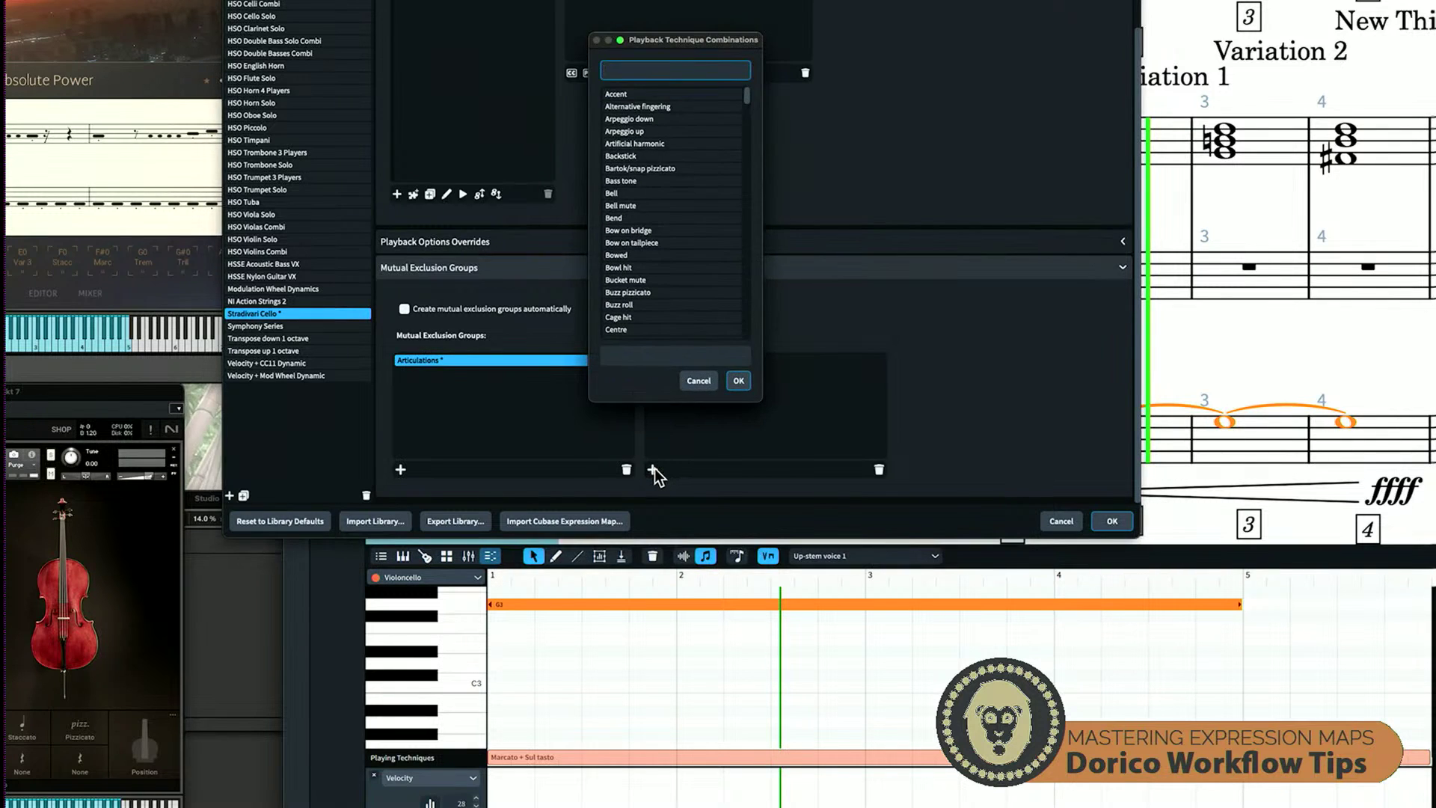
pyautogui.write('piz')
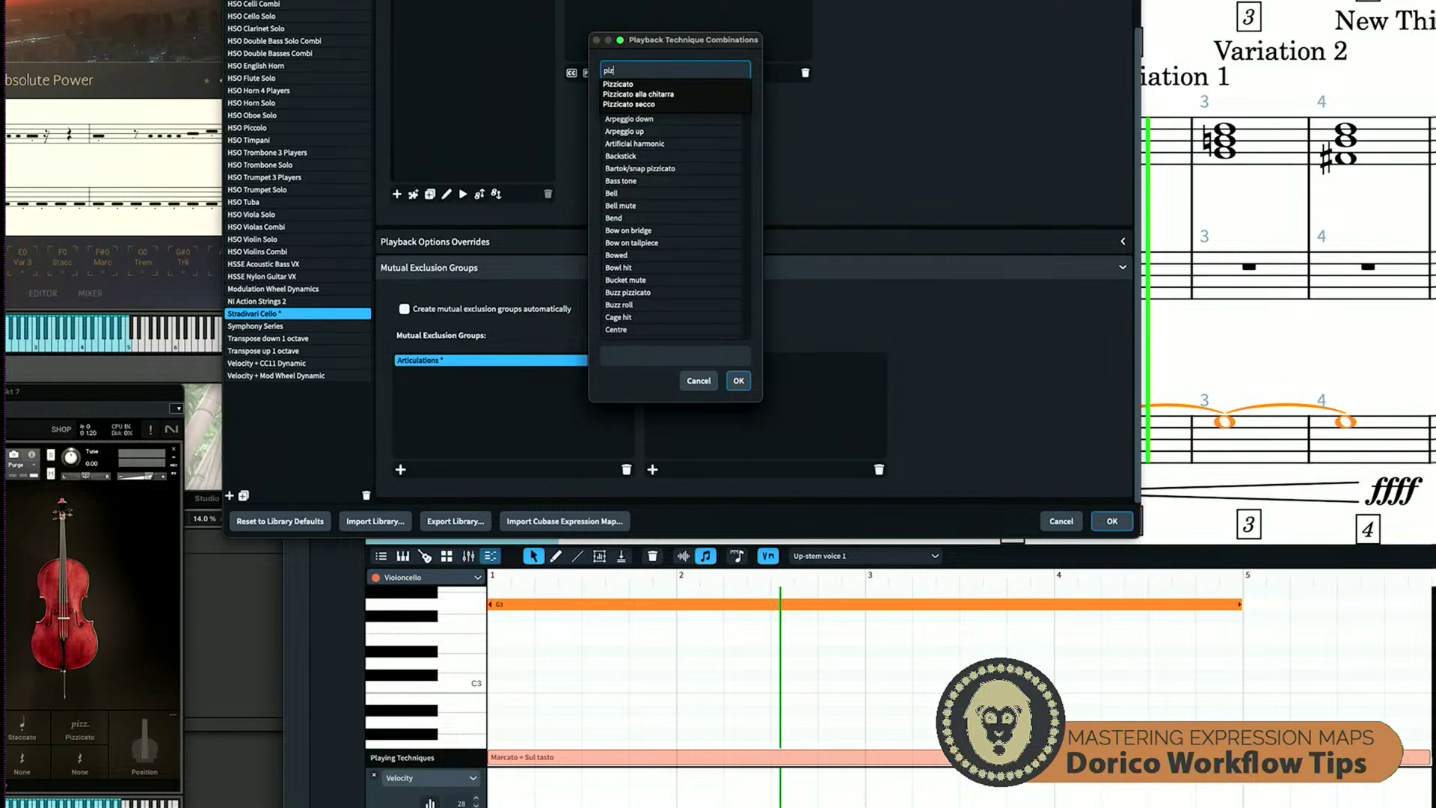
pyautogui.click(626, 85)
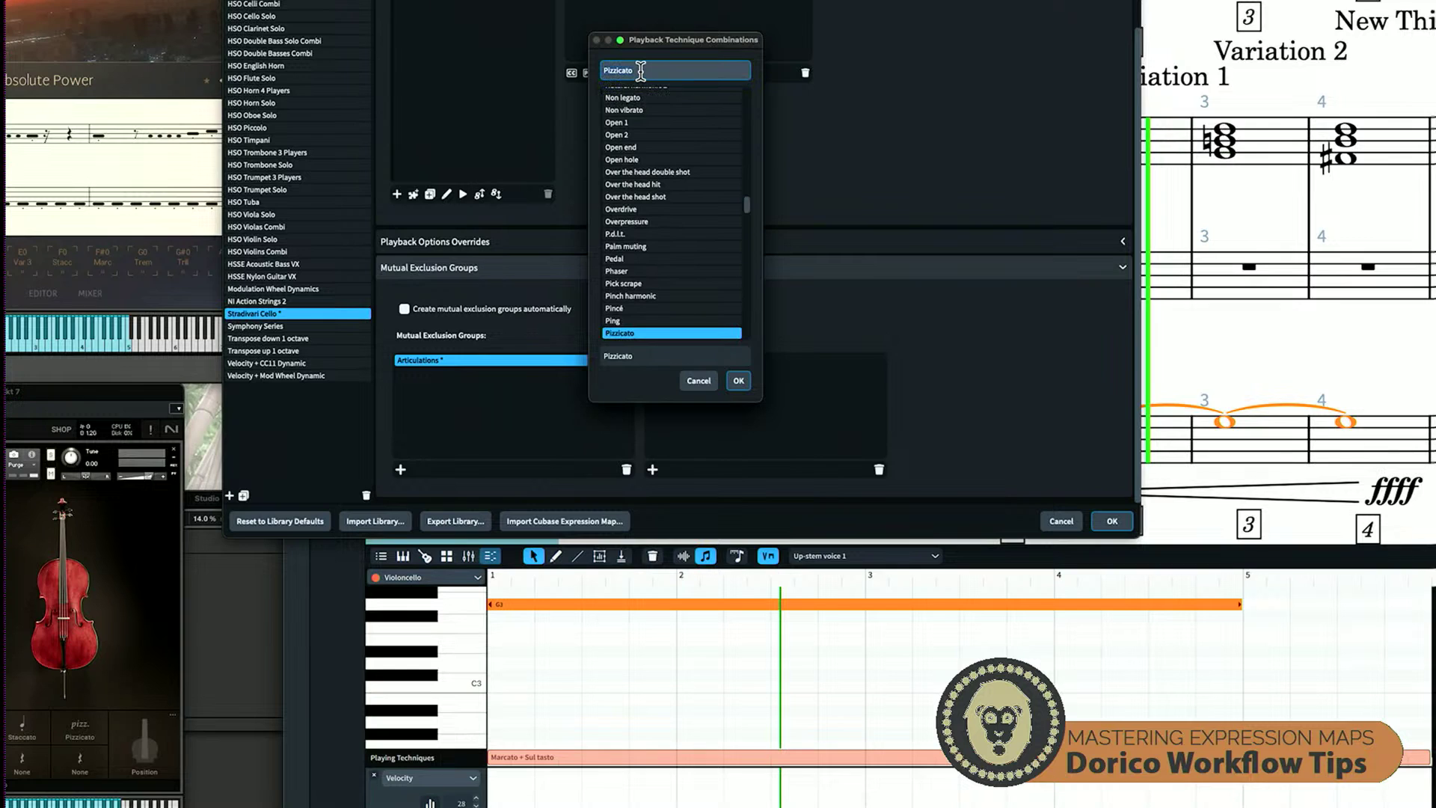
pyautogui.doubleClick(641, 70)
pyautogui.write('st')
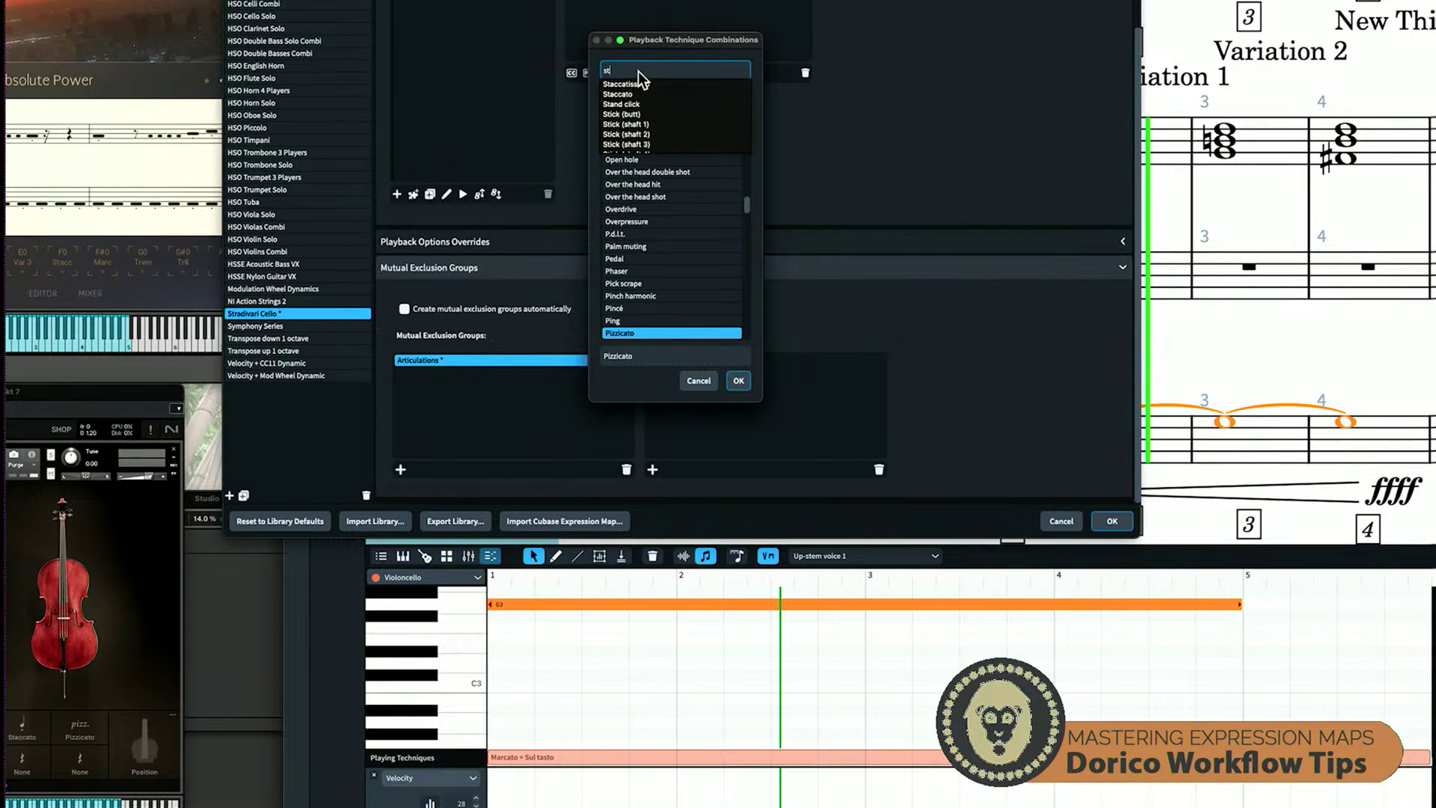
pyautogui.click(618, 95)
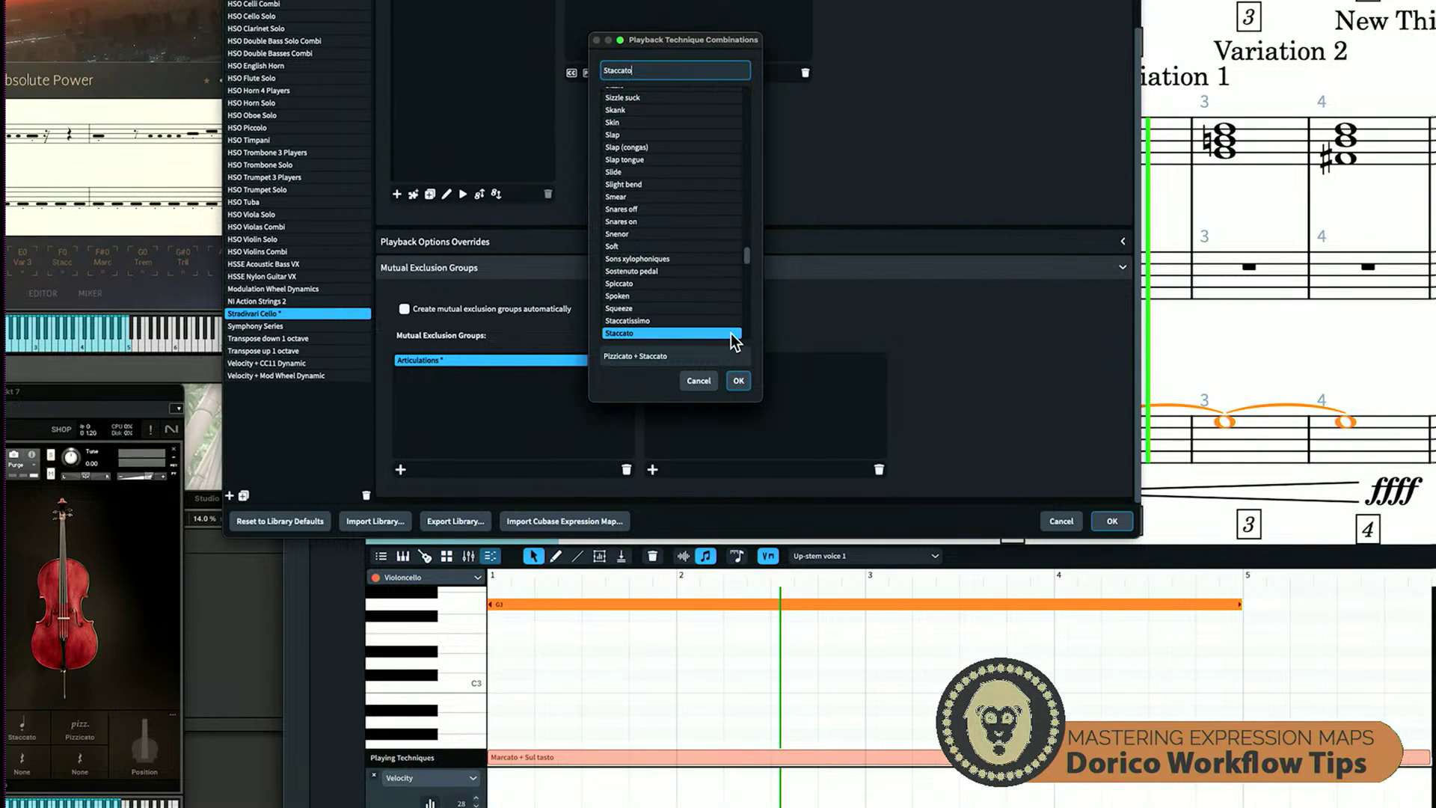
pyautogui.click(737, 380)
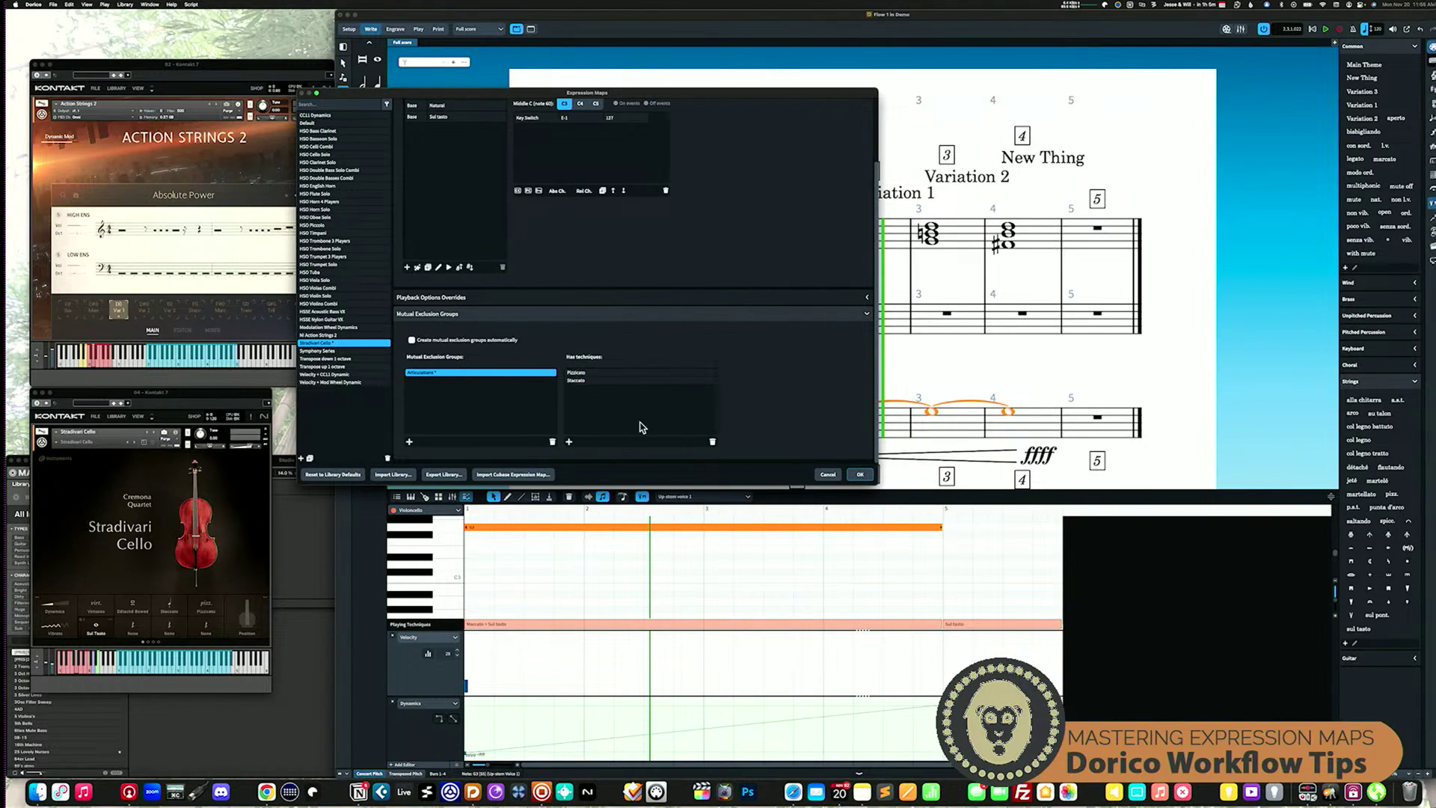
pyautogui.click(825, 477)
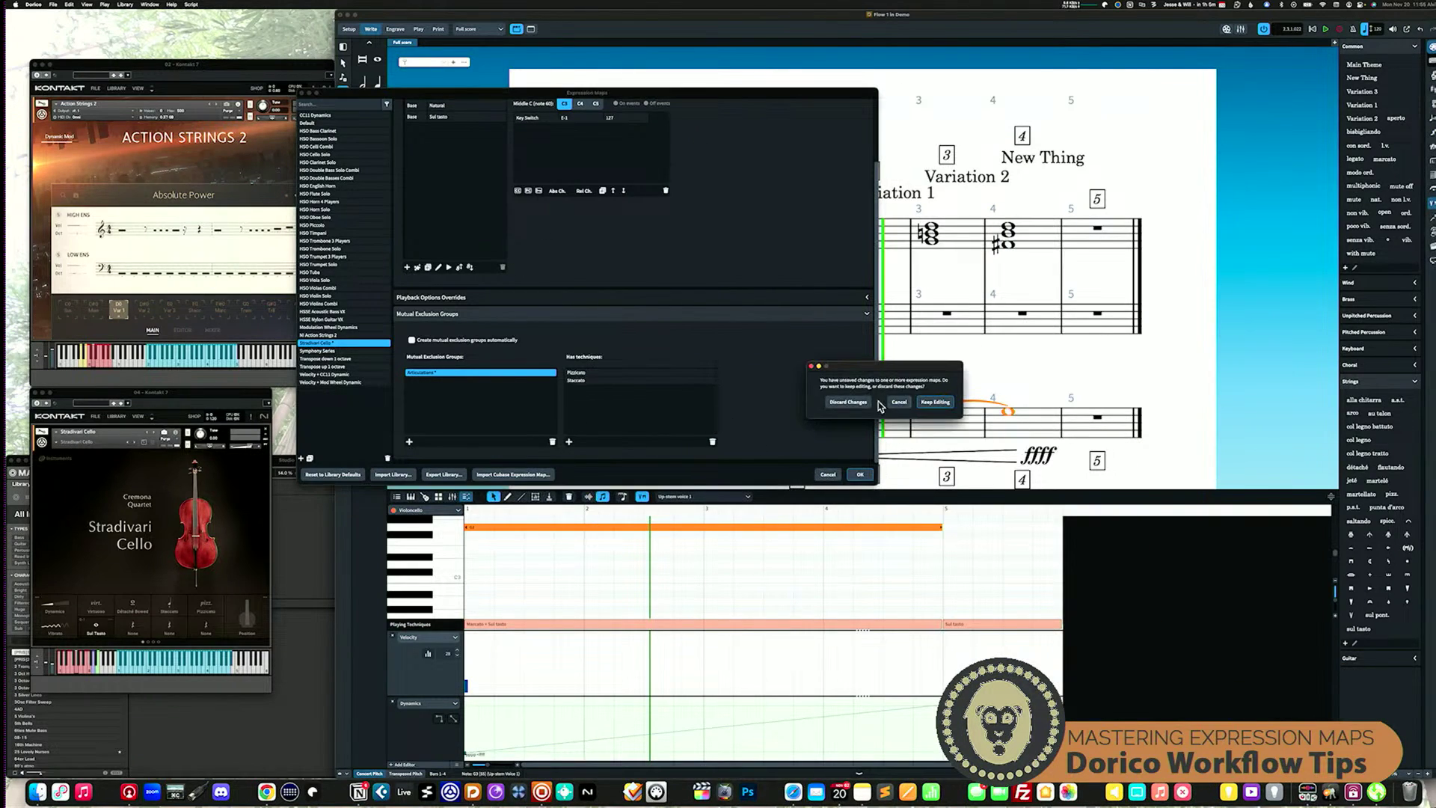
pyautogui.click(851, 403)
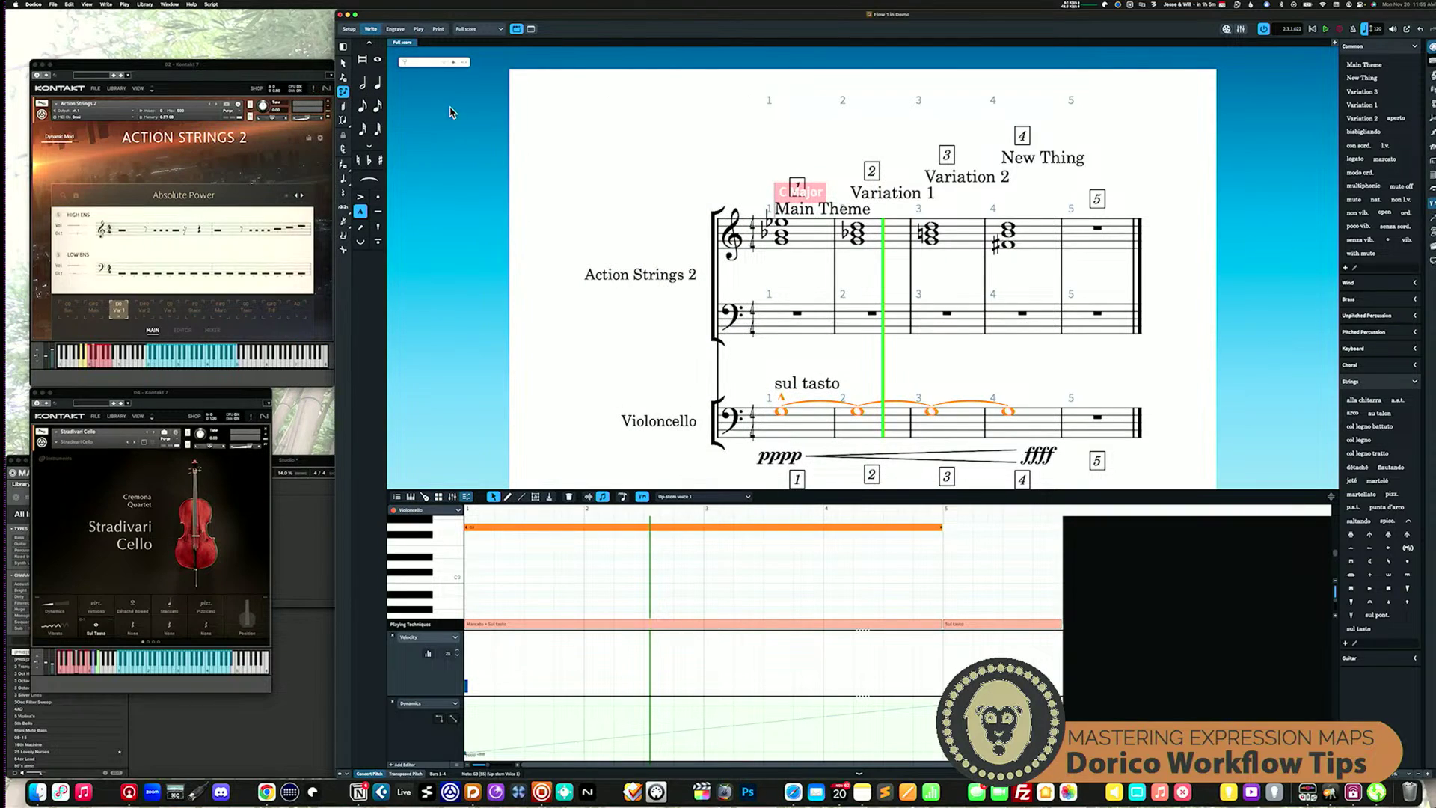
# Check which expression map the Violoncello's Stradivari Cello endpoint uses in Play mode, and leave the endpoint setup without changes.
pyautogui.click(418, 29)
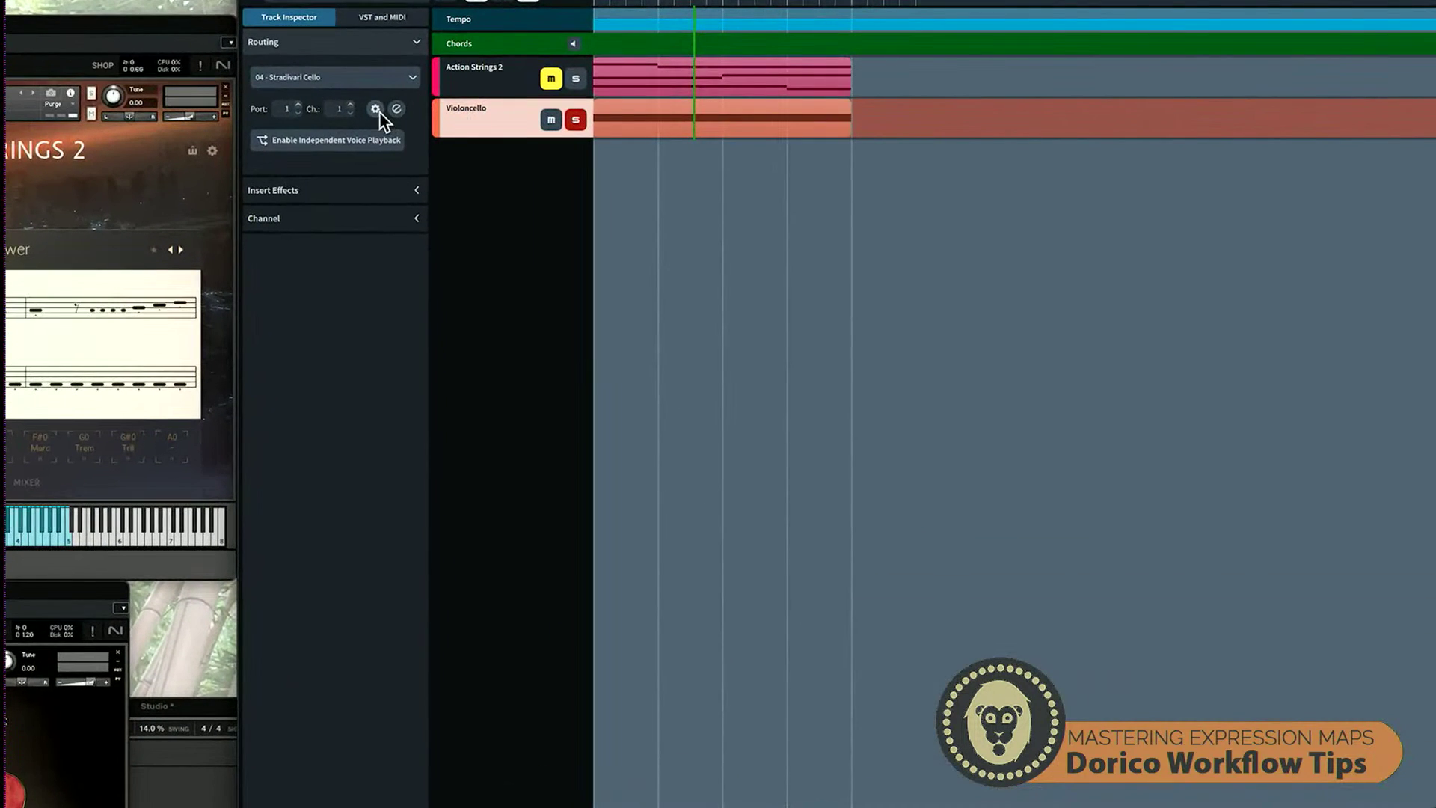
pyautogui.click(375, 109)
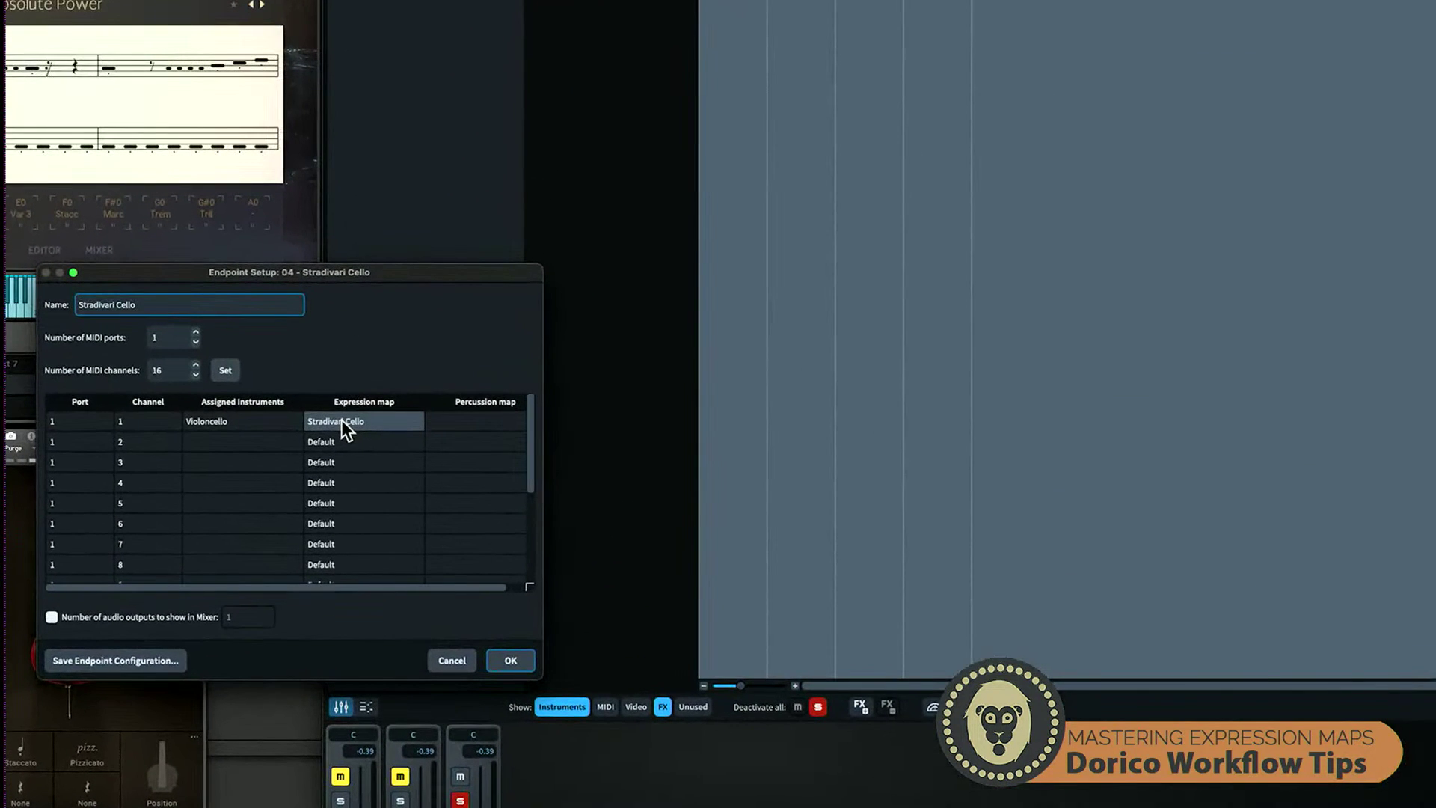
pyautogui.click(341, 422)
pyautogui.click(414, 420)
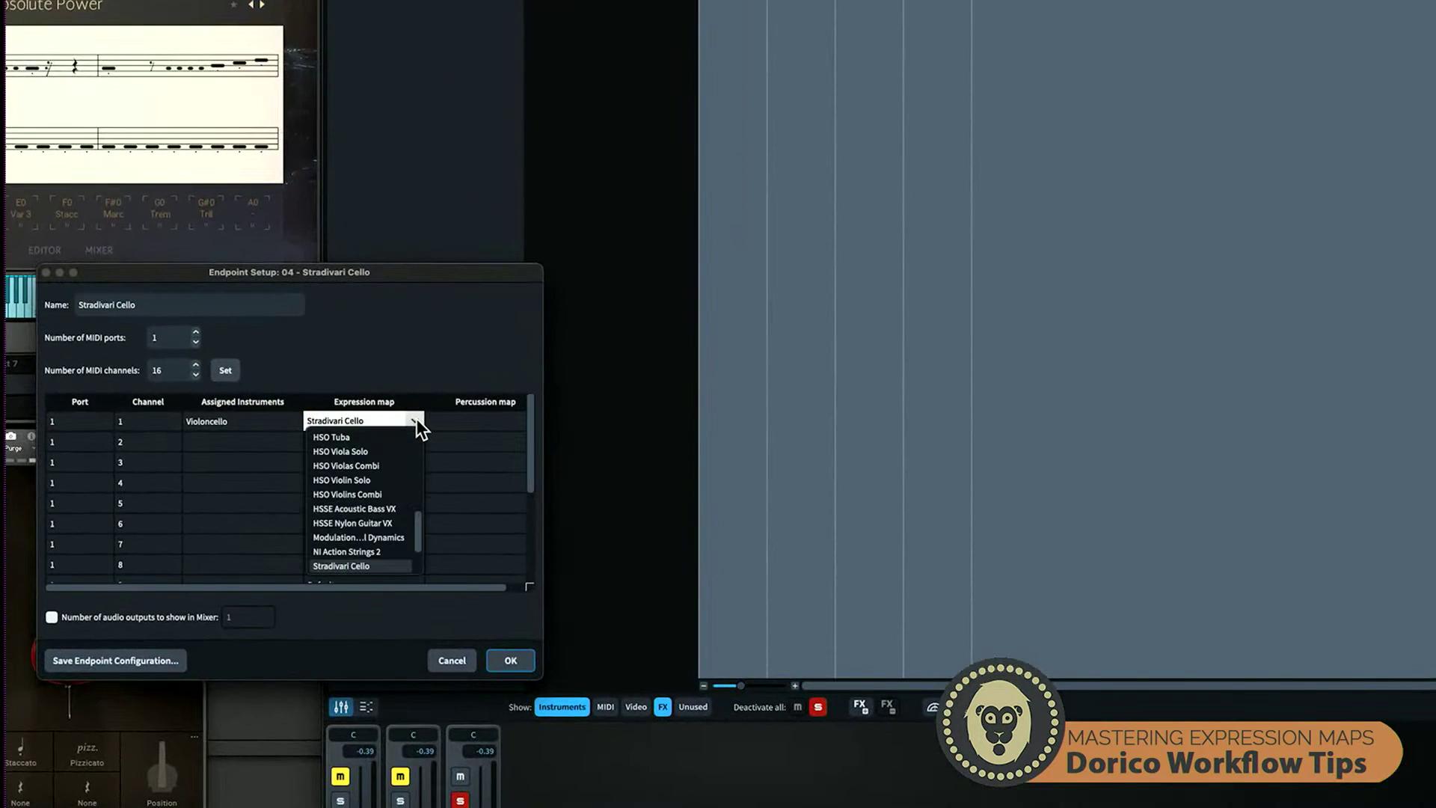
pyautogui.doubleClick(380, 416)
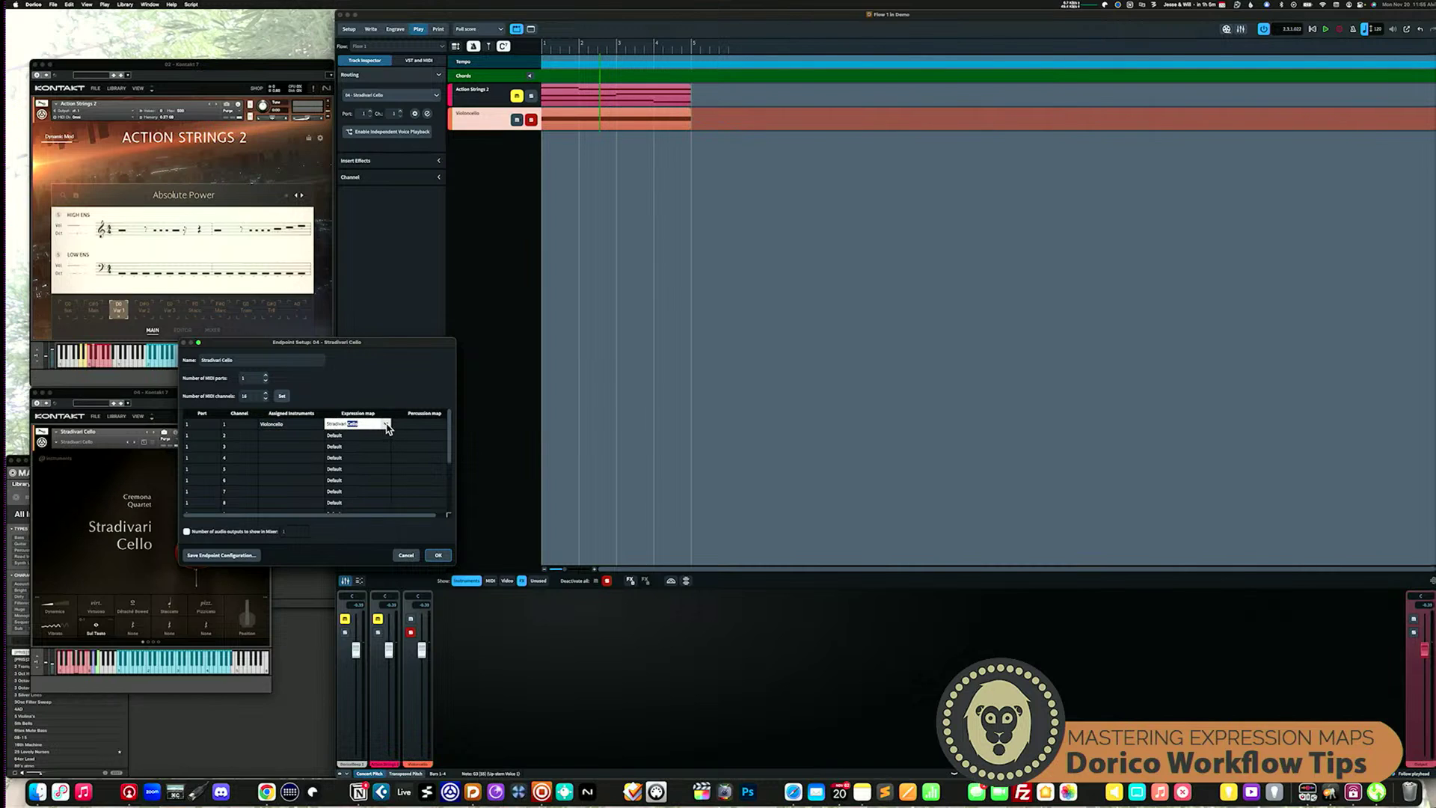
pyautogui.click(409, 556)
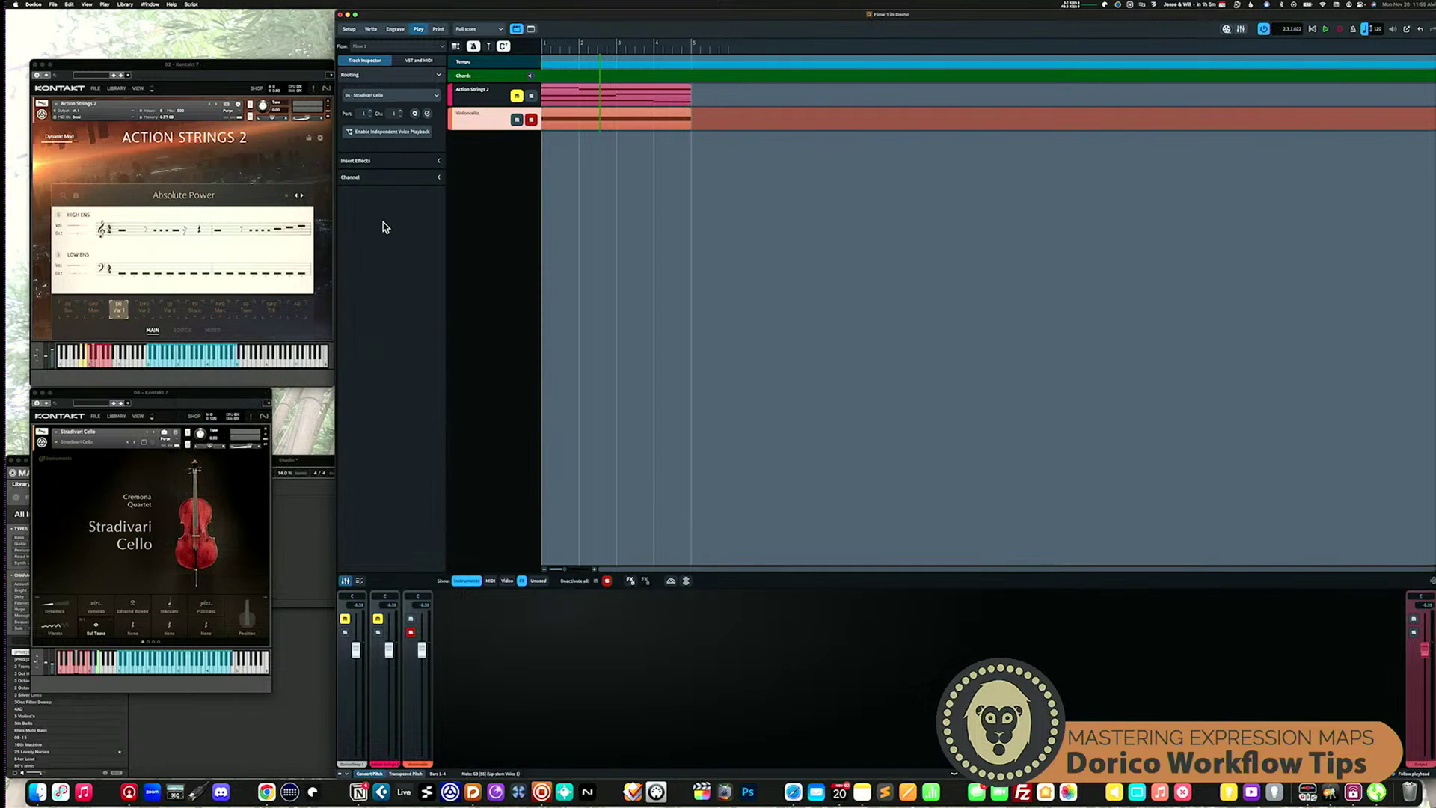
# Reopen the expression maps and inspect the off-event actions of the Stradivari Cello map's Sul tasto switch.
pyautogui.click(150, 4)
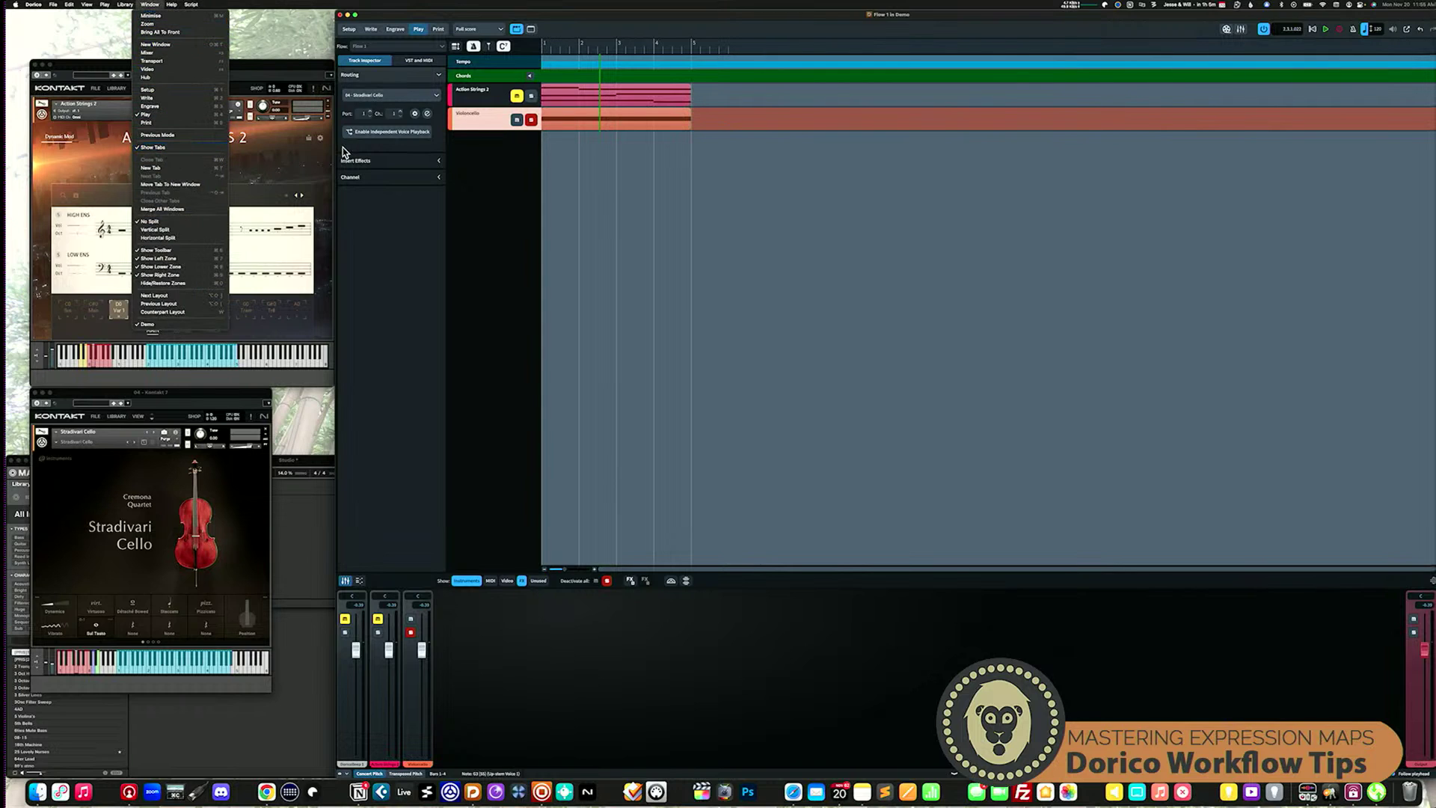
pyautogui.click(365, 206)
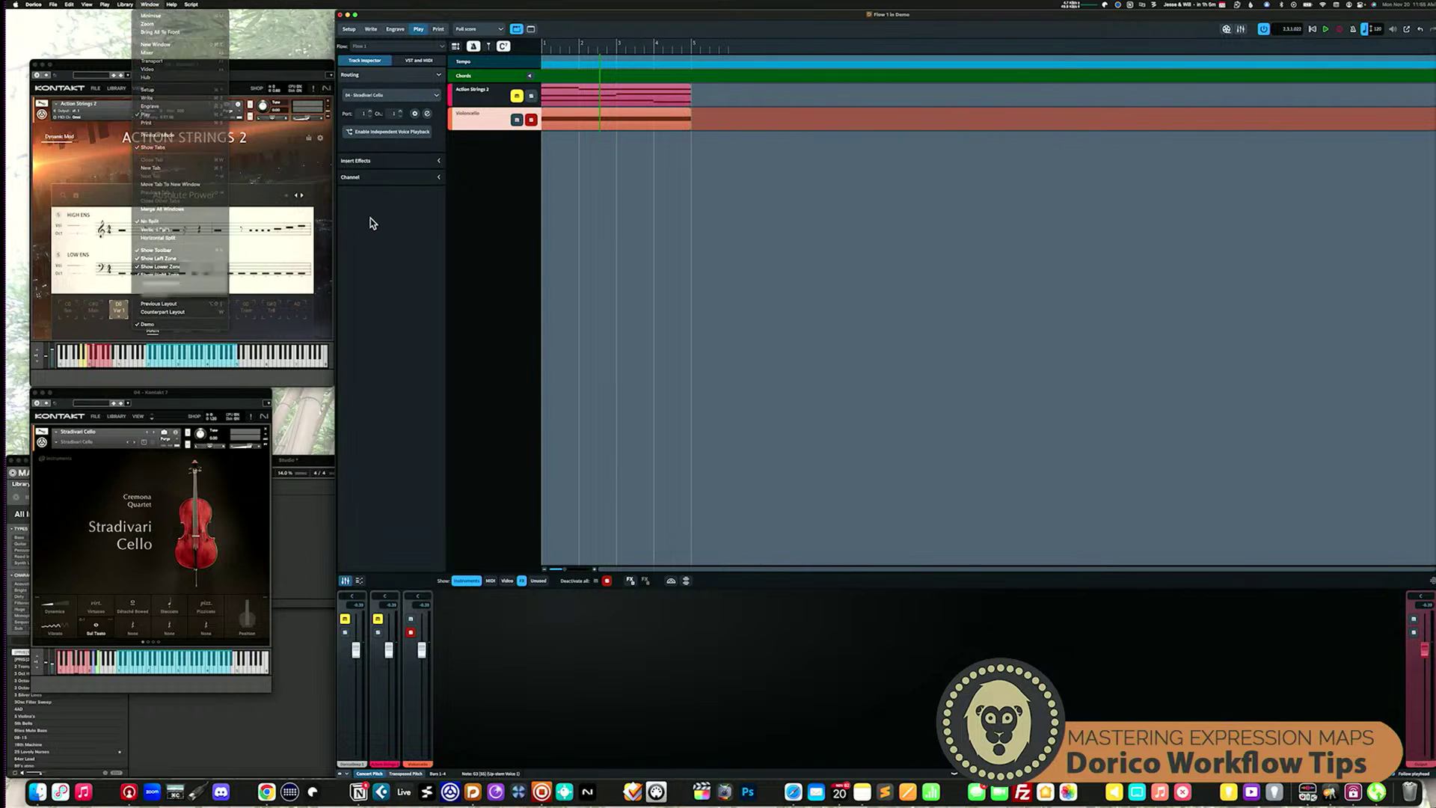
pyautogui.click(159, 9)
pyautogui.moveTo(128, 8)
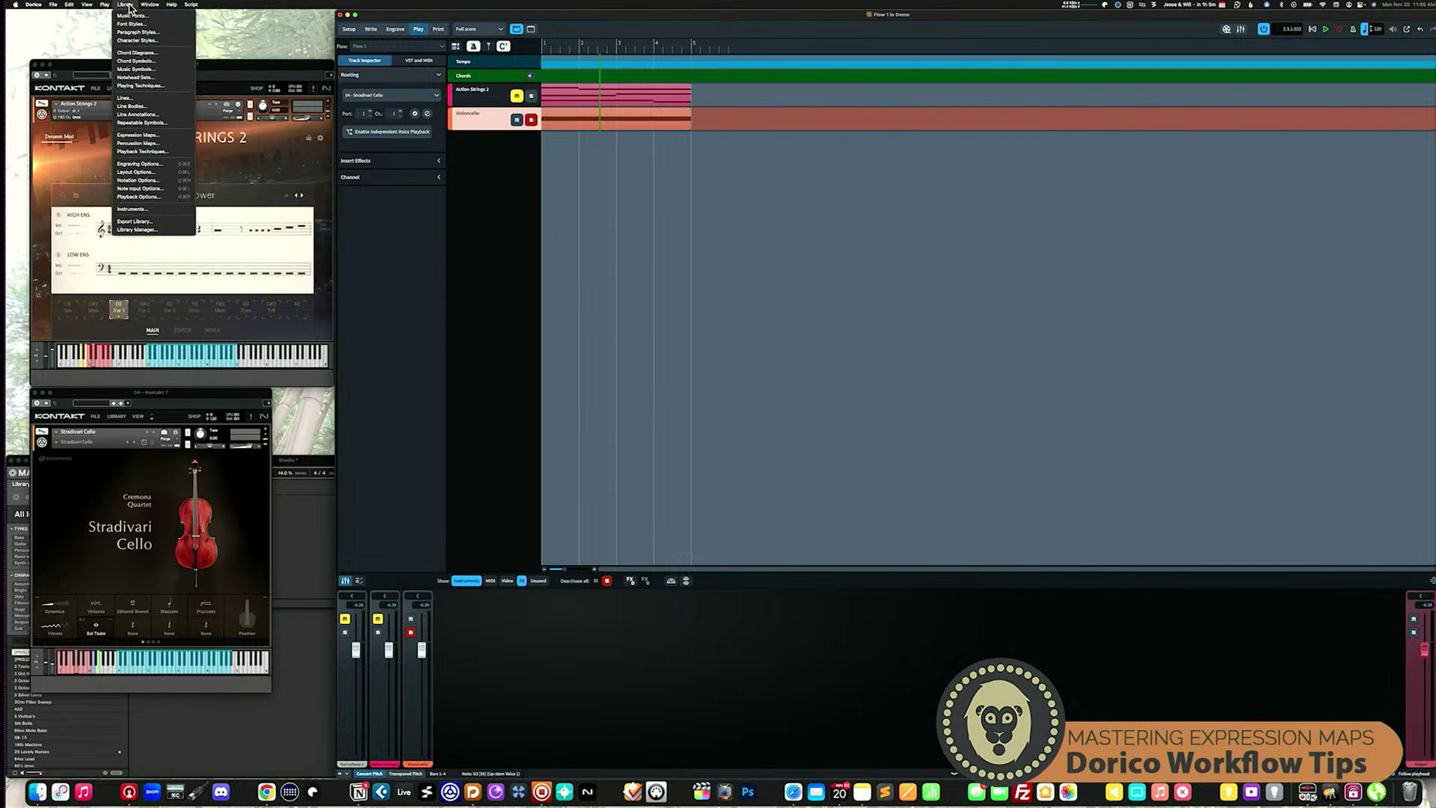
pyautogui.click(149, 140)
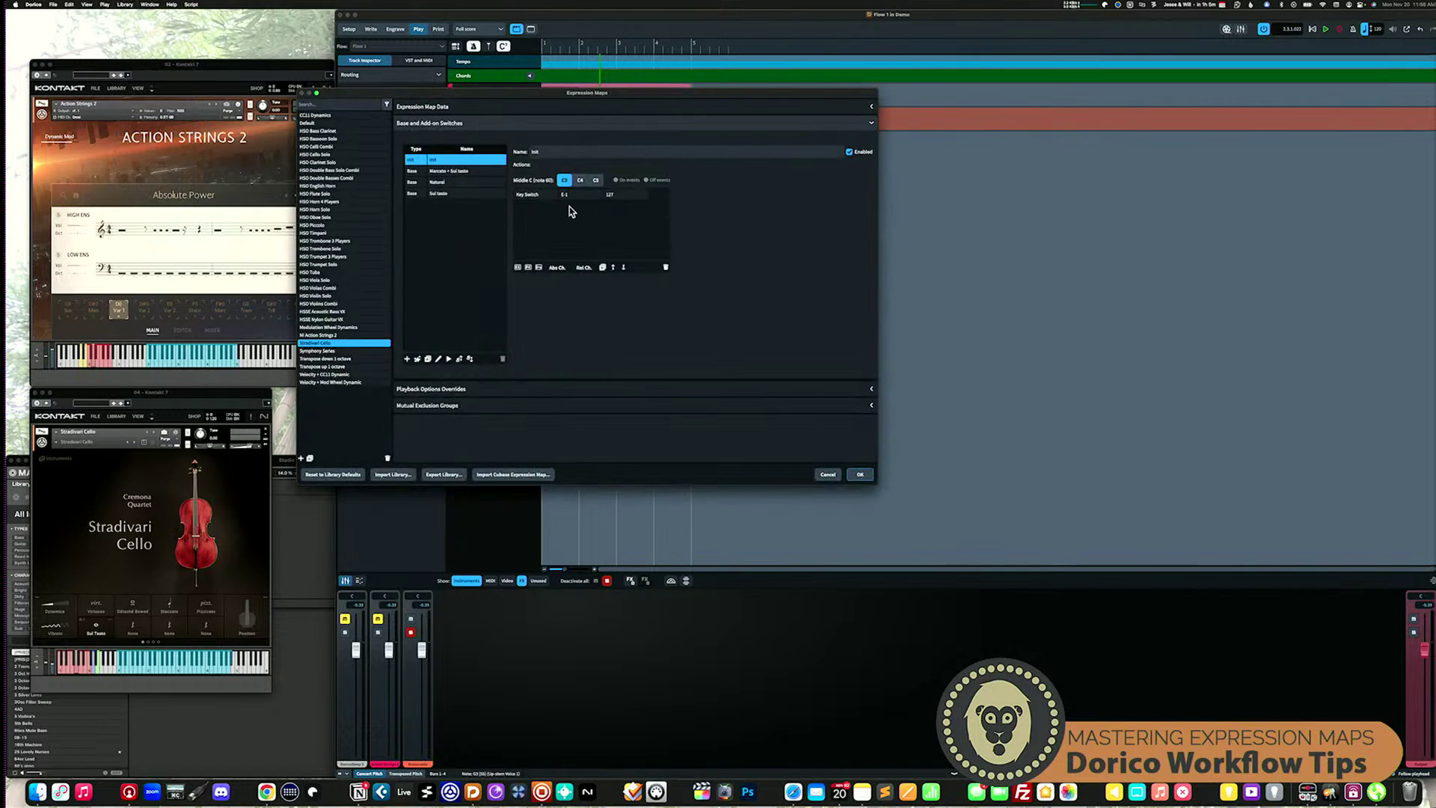
pyautogui.click(444, 171)
pyautogui.click(469, 193)
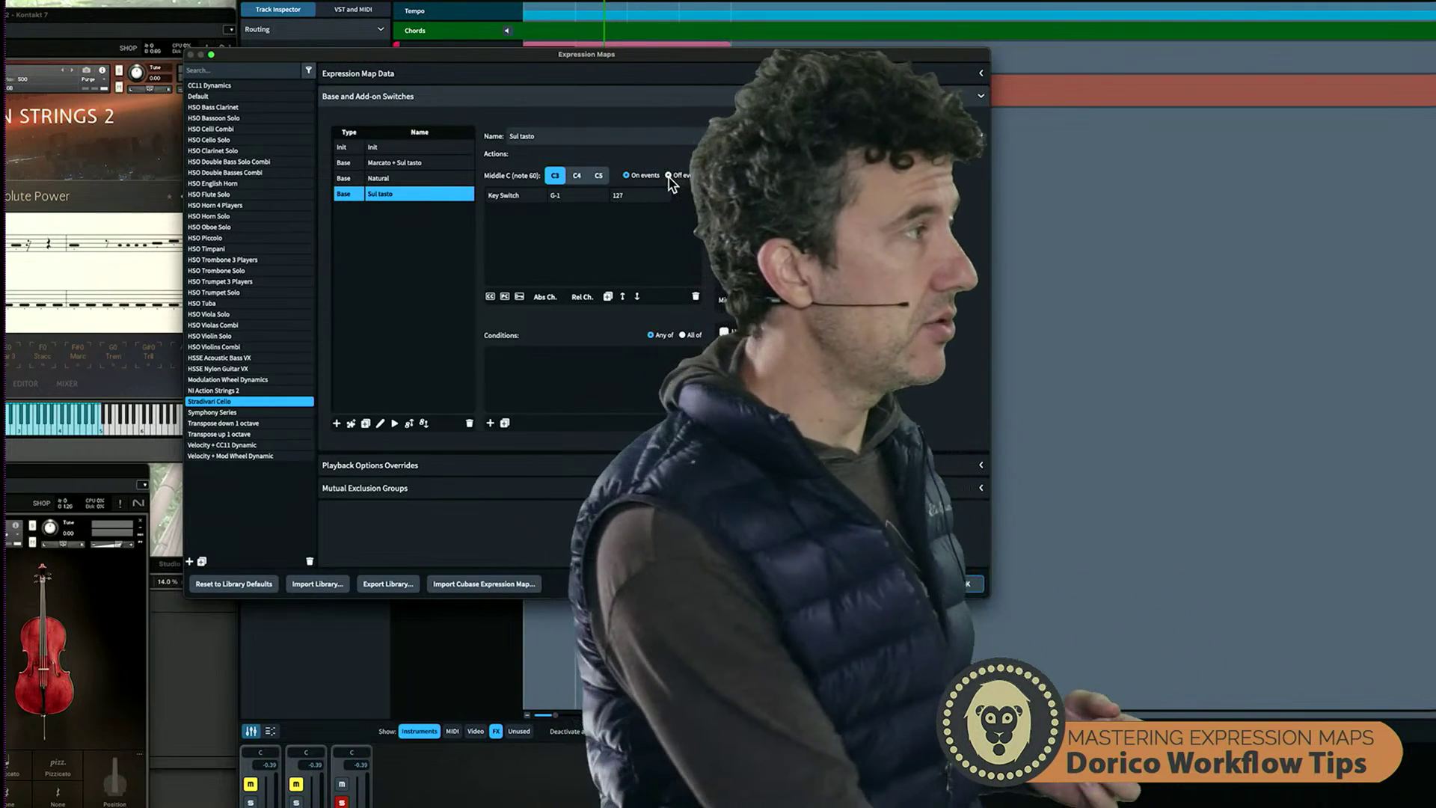
pyautogui.click(669, 176)
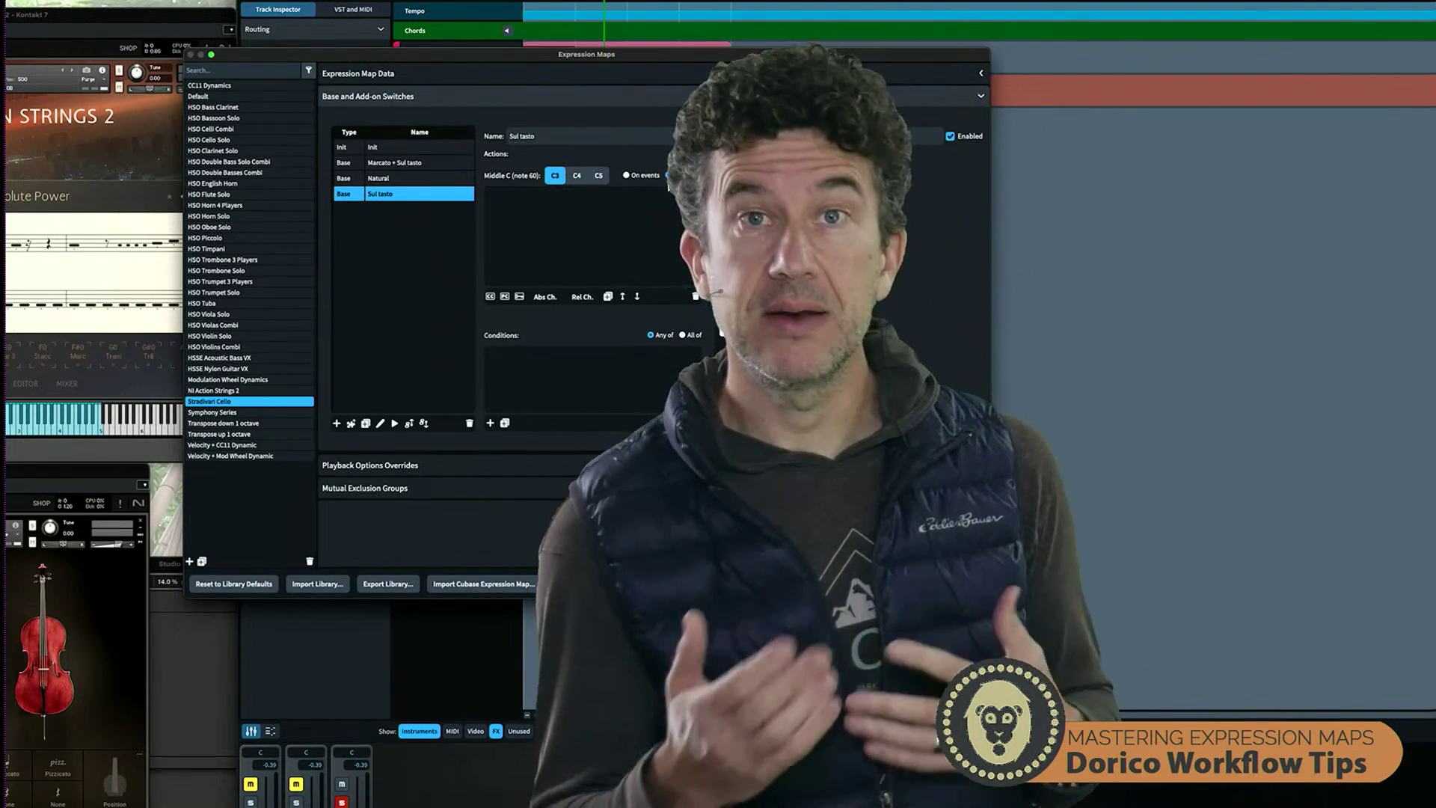